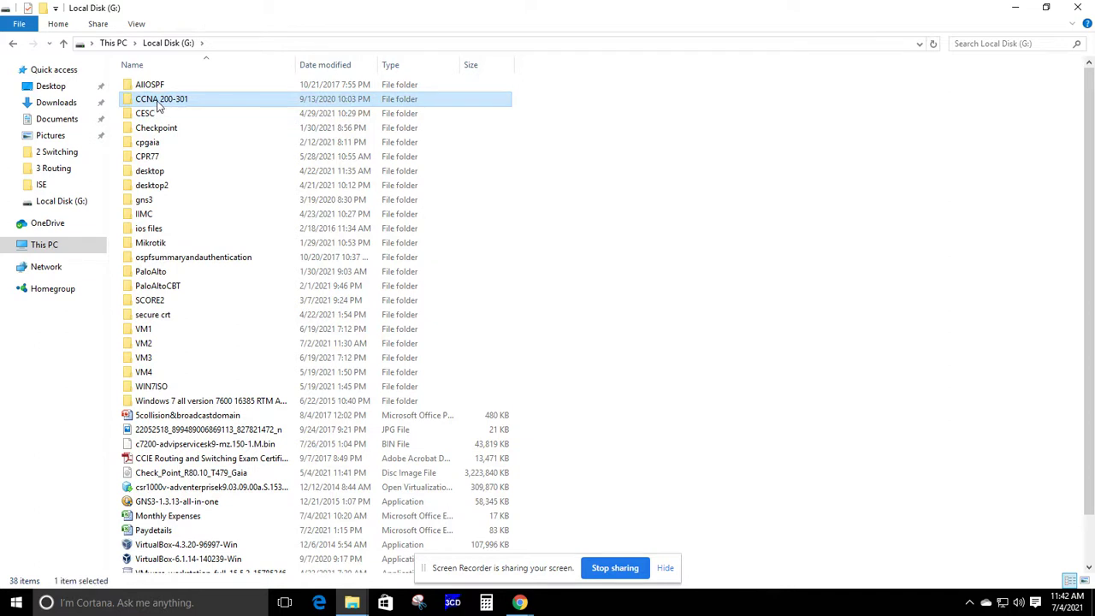
Open the 3 OSPF presentation from the 3 Routing folder in CCNA 200-301, close the file browser and show the presentation
{"action": "double_click", "coordinate": [125, 101]}
{"action": "left_click", "coordinate": [127, 103]}
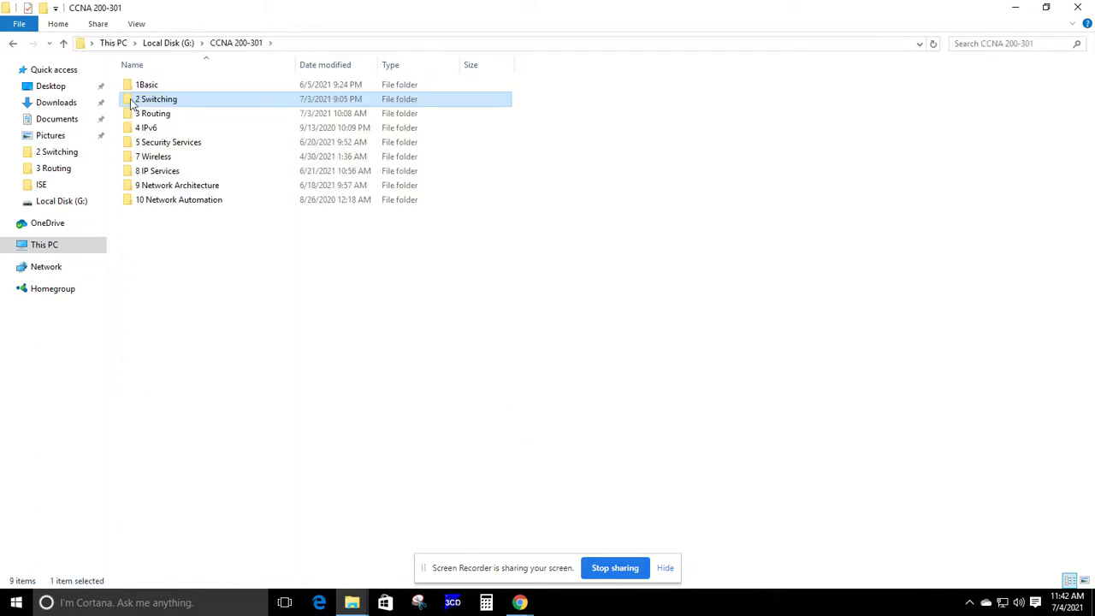
{"action": "double_click", "coordinate": [146, 113]}
{"action": "double_click", "coordinate": [146, 113]}
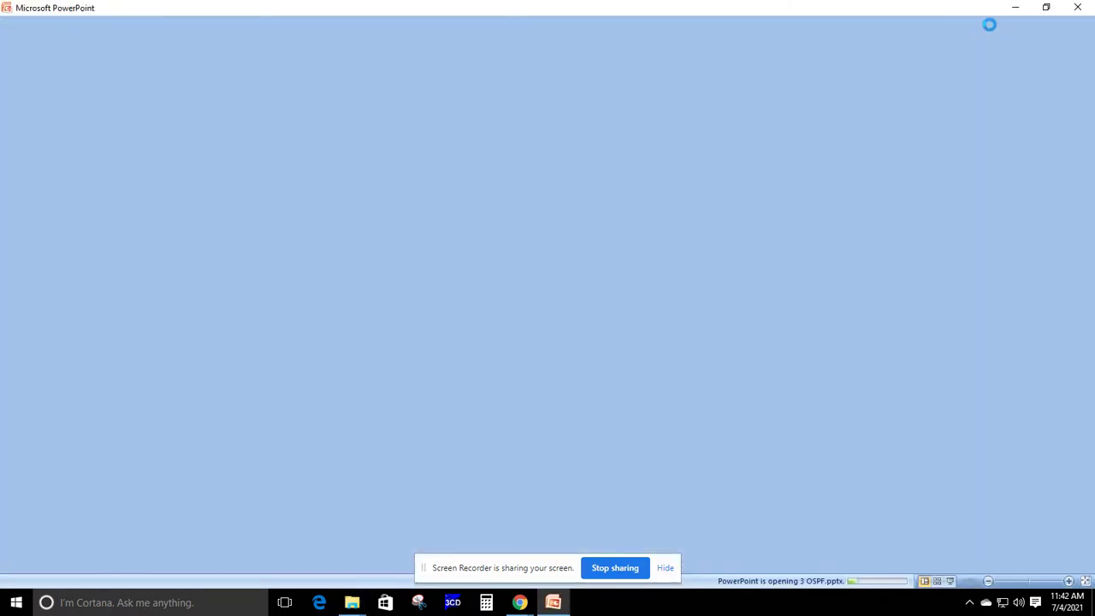
{"action": "left_click", "coordinate": [1015, 7]}
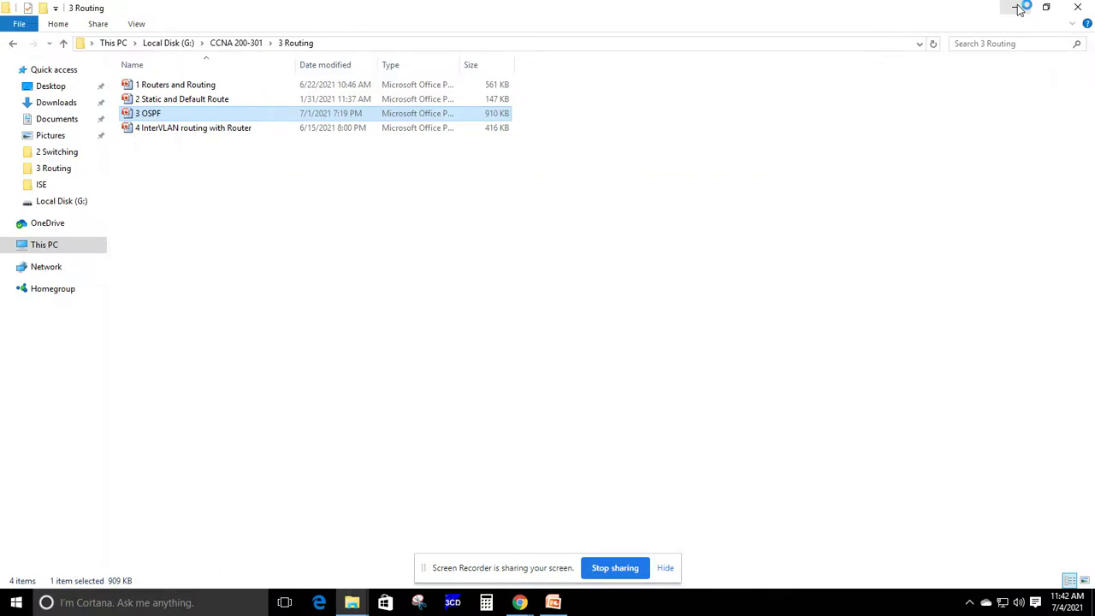
{"action": "left_click", "coordinate": [1076, 7]}
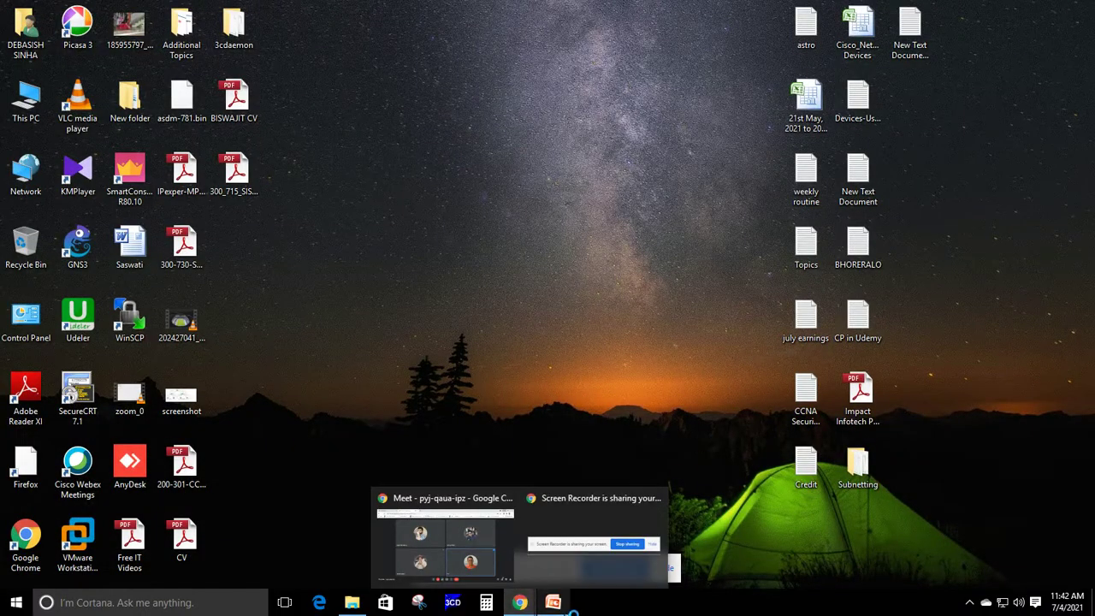
{"action": "left_click", "coordinate": [556, 606]}
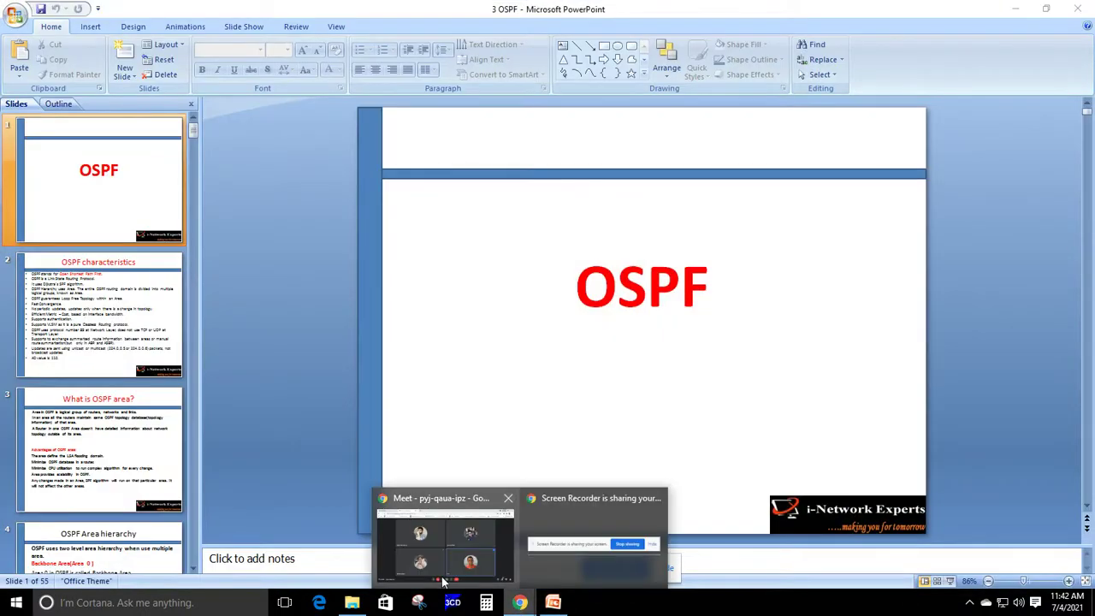
Switch to the Google Meet call, hide the recorder's sharing notice and present the entire screen
{"action": "left_click", "coordinate": [496, 556]}
{"action": "left_click", "coordinate": [665, 568]}
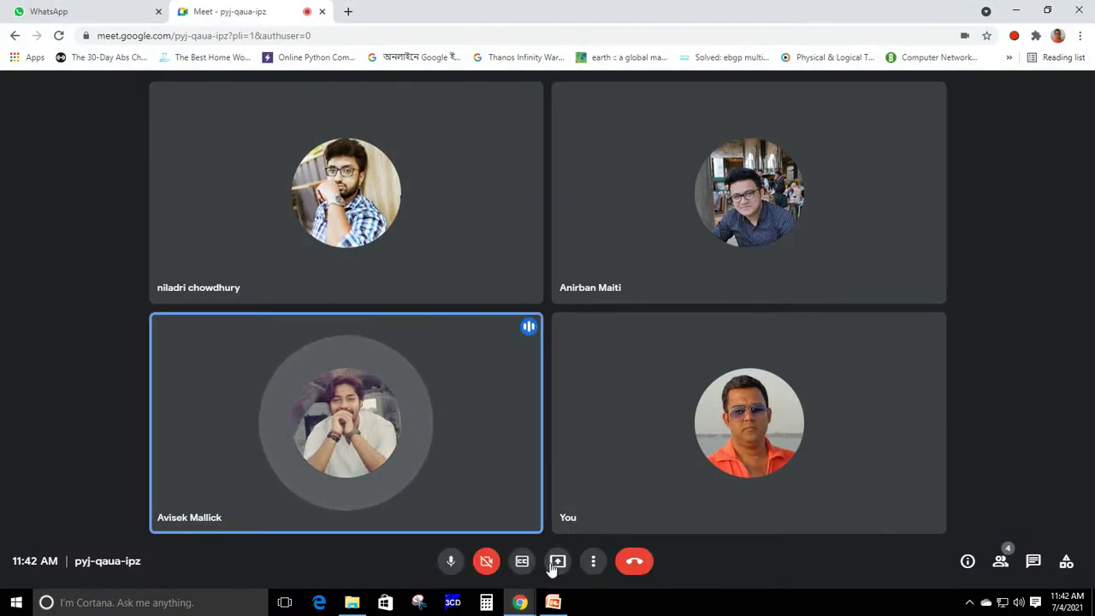
{"action": "left_click", "coordinate": [558, 562]}
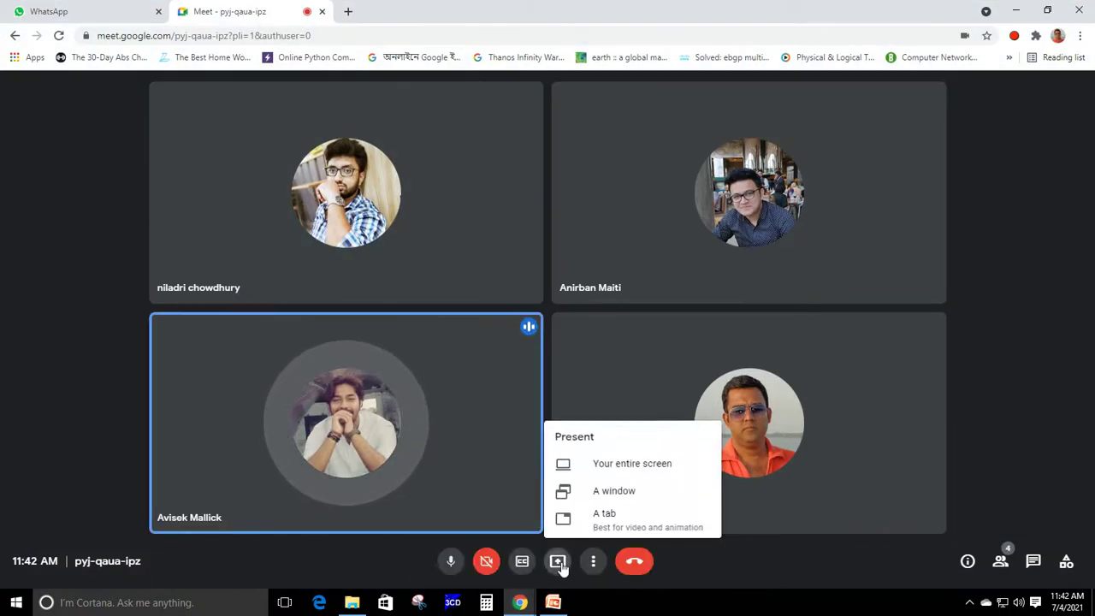
{"action": "left_click", "coordinate": [635, 471]}
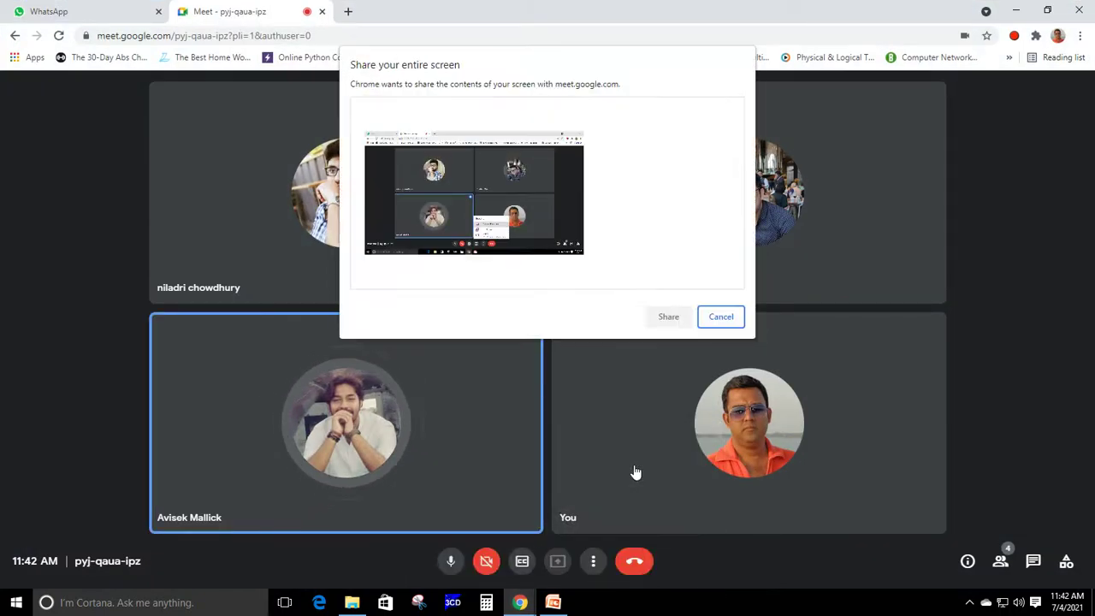
{"action": "left_click", "coordinate": [507, 224]}
{"action": "left_click", "coordinate": [659, 313]}
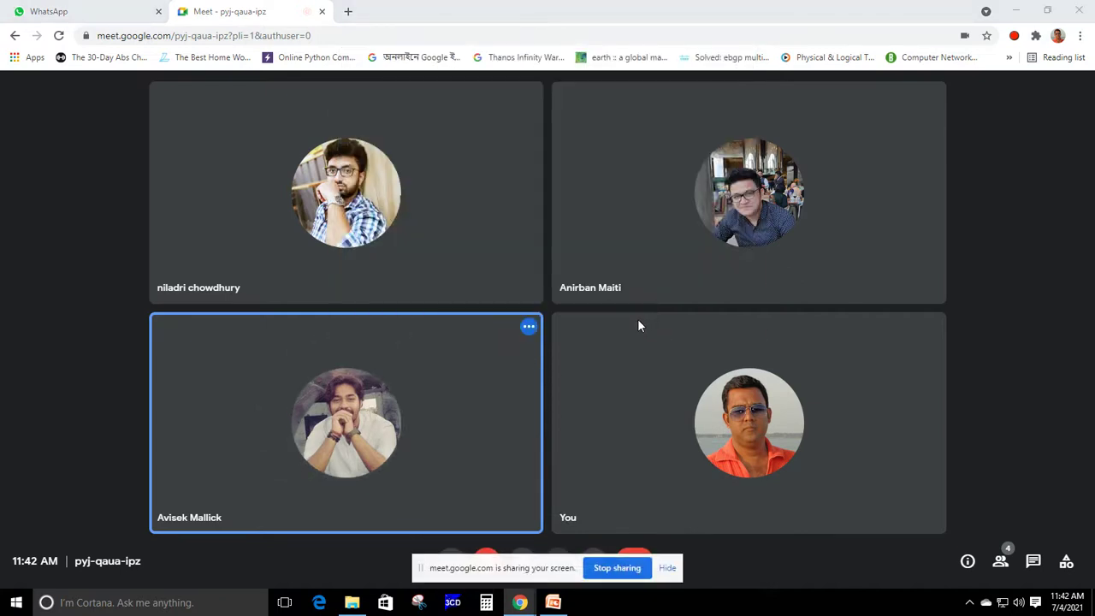
{"action": "mouse_move", "coordinate": [638, 321]}
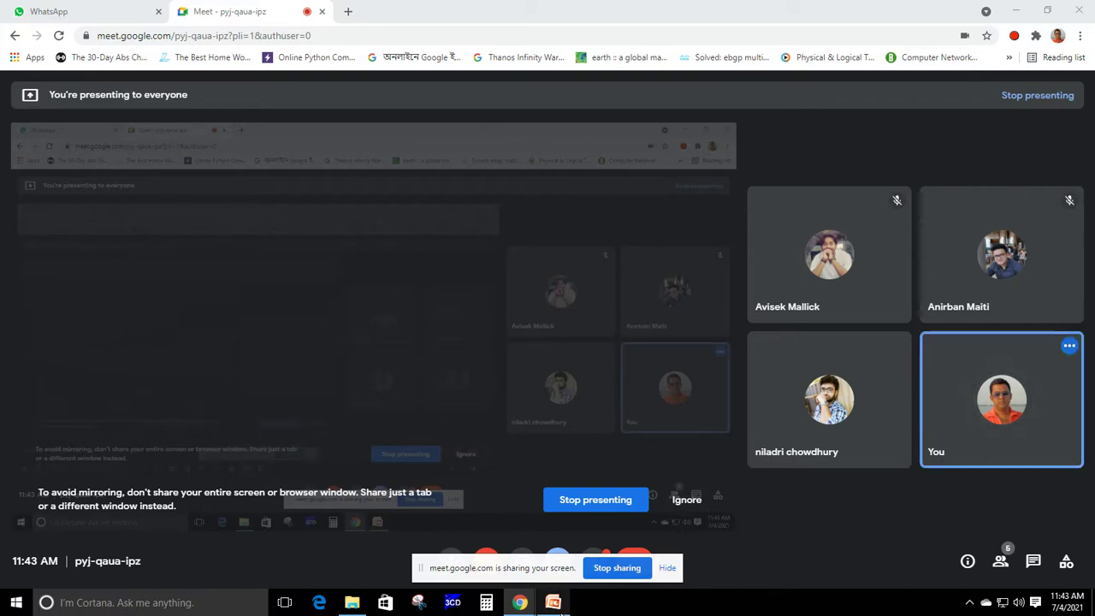
Open Paint and draw two similar black ellipses side by side, joined by a straight horizontal line
{"action": "left_click", "coordinate": [15, 603]}
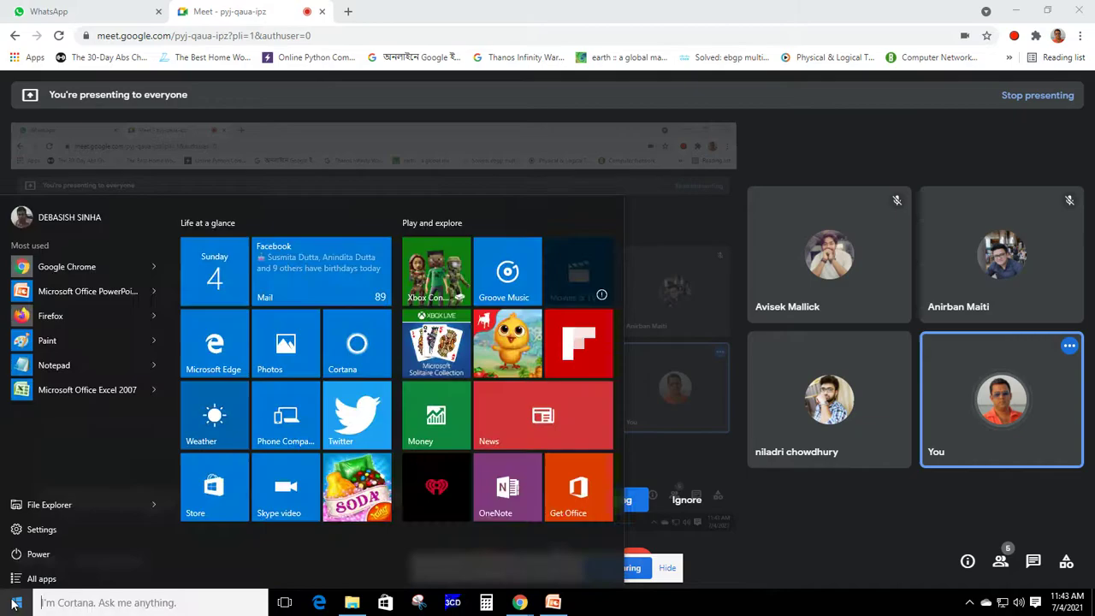
{"action": "left_click", "coordinate": [73, 333]}
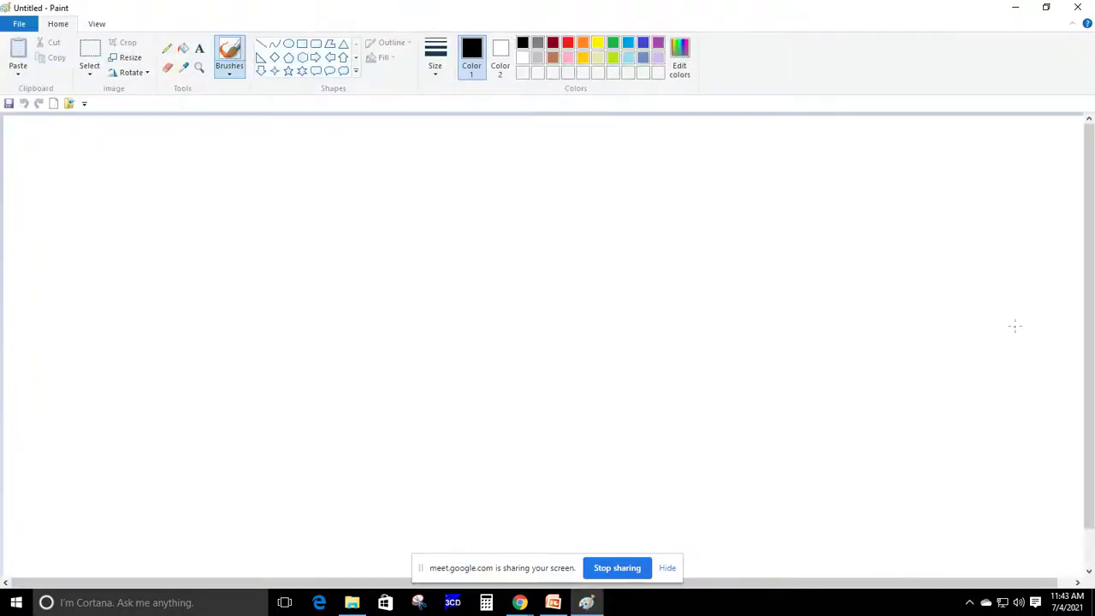
{"action": "left_click", "coordinate": [288, 44]}
{"action": "left_click_drag", "start_coordinate": [136, 212], "coordinate": [272, 312]}
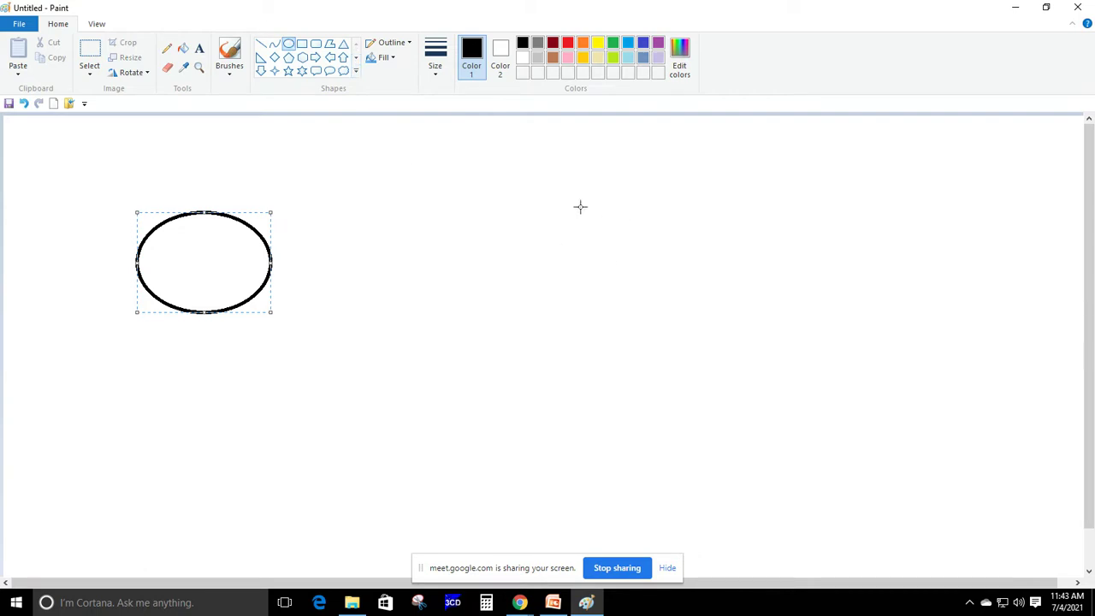
{"action": "mouse_move", "coordinate": [706, 211]}
{"action": "left_mouse_down"}
{"action": "mouse_move", "coordinate": [781, 285]}
{"action": "mouse_move", "coordinate": [836, 307]}
{"action": "left_mouse_up"}
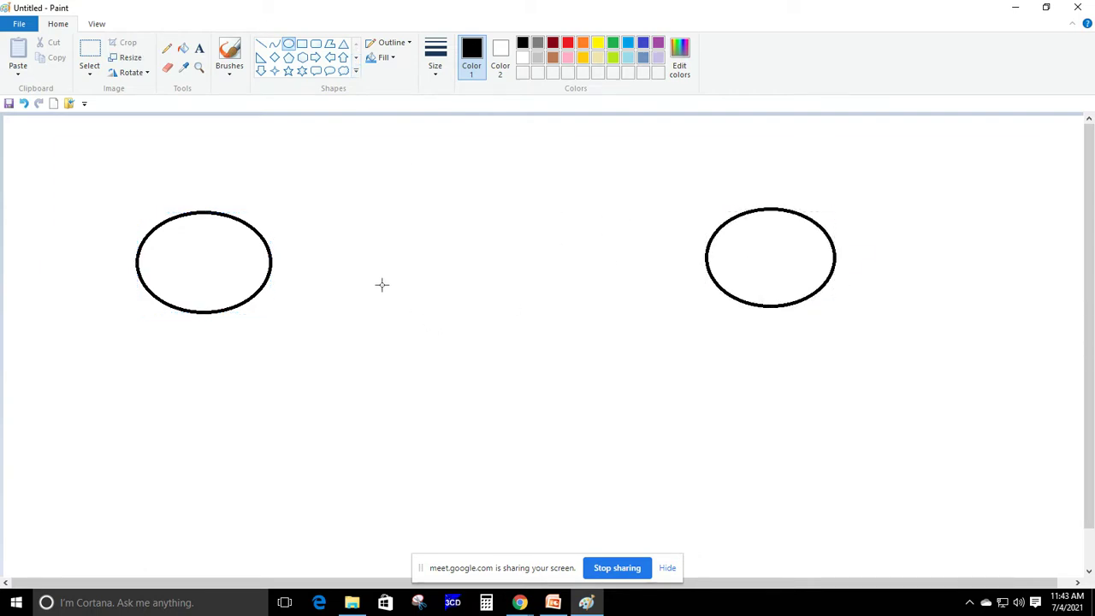
{"action": "left_click", "coordinate": [261, 44]}
{"action": "left_click_drag", "start_coordinate": [271, 264], "coordinate": [708, 261]}
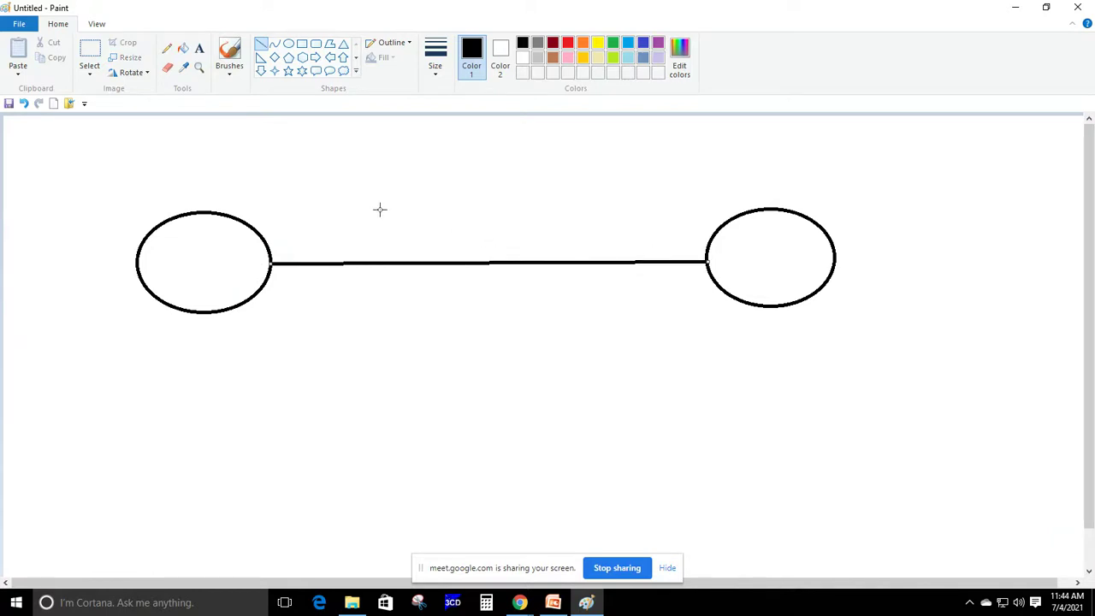
Label the two ellipses R1 and R2 with text inside them, R1 at the line's start
{"action": "left_click", "coordinate": [199, 48]}
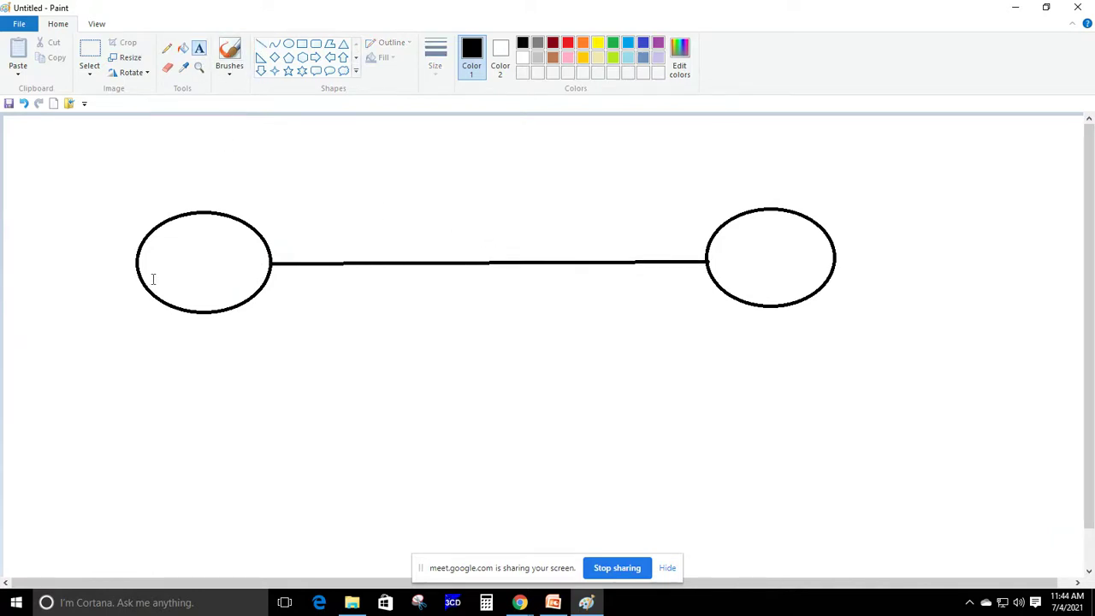
{"action": "left_click", "coordinate": [172, 269]}
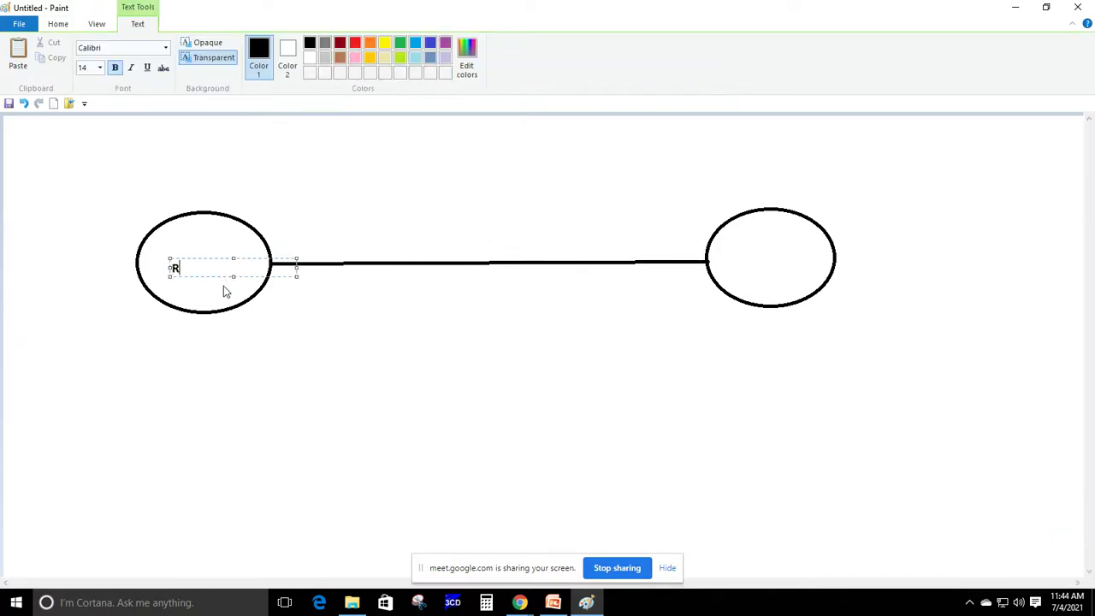
{"action": "left_click", "coordinate": [753, 257]}
{"action": "left_click", "coordinate": [654, 189]}
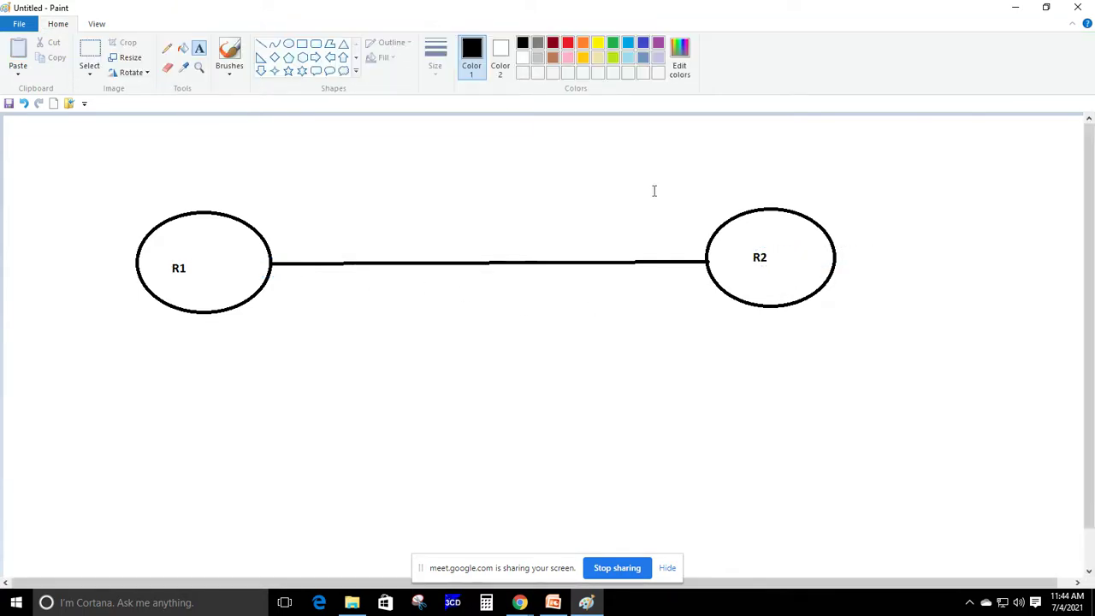
With the thickest pencil, mark R1's end of the link and sketch an arrow towards R2 labelled H and 1.1.1.1
{"action": "left_click", "coordinate": [164, 49]}
{"action": "left_click", "coordinate": [436, 73]}
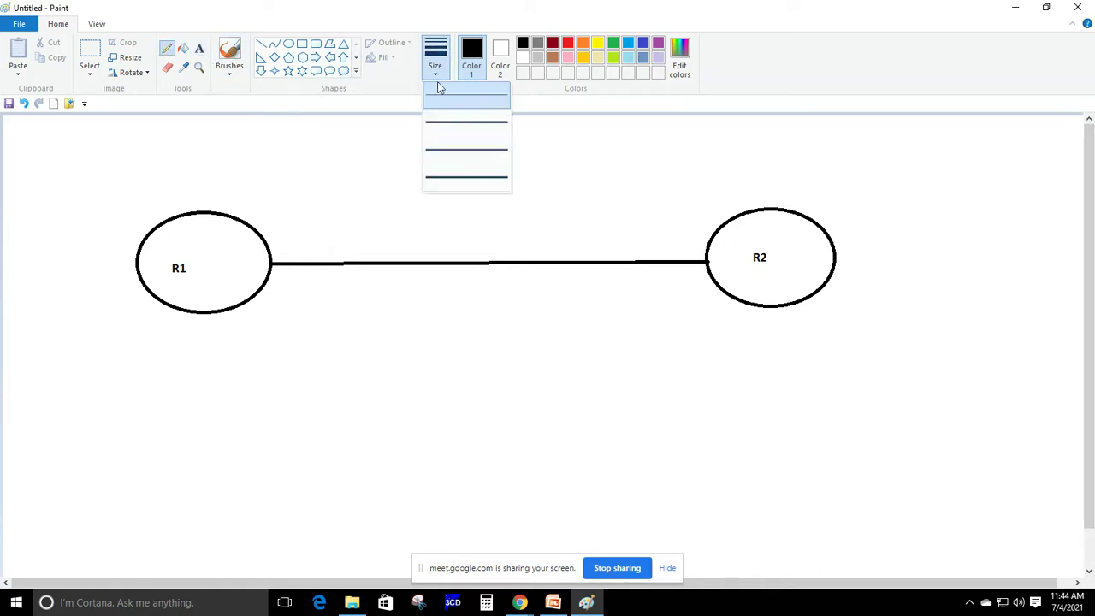
{"action": "left_click", "coordinate": [445, 176]}
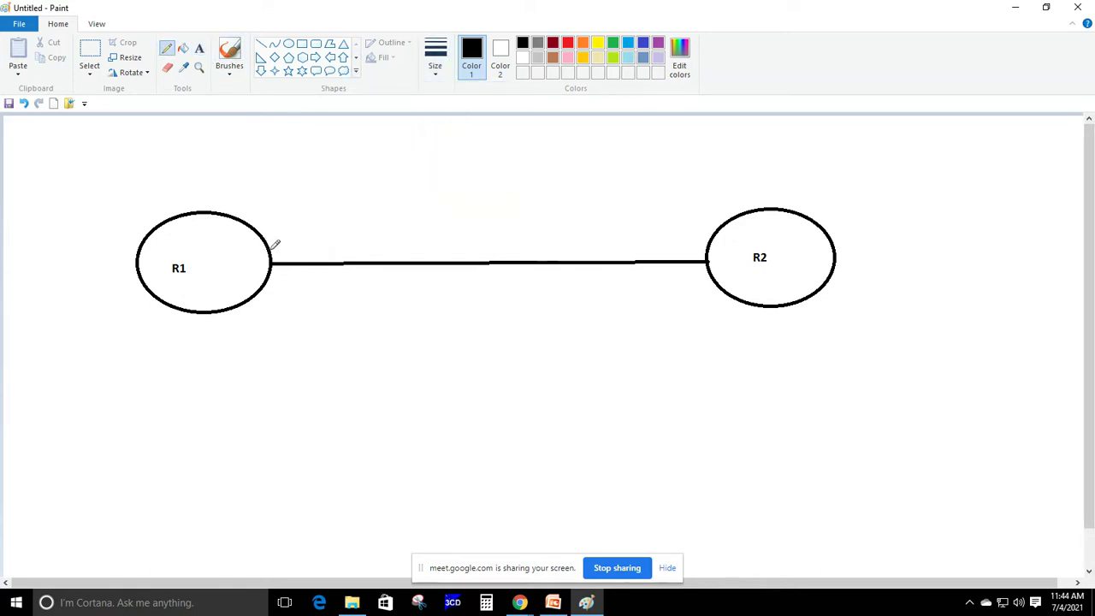
{"action": "mouse_move", "coordinate": [270, 246]}
{"action": "left_mouse_down"}
{"action": "mouse_move", "coordinate": [265, 269]}
{"action": "mouse_move", "coordinate": [289, 263]}
{"action": "mouse_move", "coordinate": [284, 248]}
{"action": "left_mouse_up"}
{"action": "mouse_move", "coordinate": [278, 322]}
{"action": "left_mouse_down"}
{"action": "mouse_move", "coordinate": [404, 323]}
{"action": "mouse_move", "coordinate": [390, 335]}
{"action": "left_mouse_up"}
{"action": "mouse_move", "coordinate": [320, 298]}
{"action": "left_mouse_down"}
{"action": "mouse_move", "coordinate": [321, 309]}
{"action": "mouse_move", "coordinate": [330, 304]}
{"action": "left_mouse_up"}
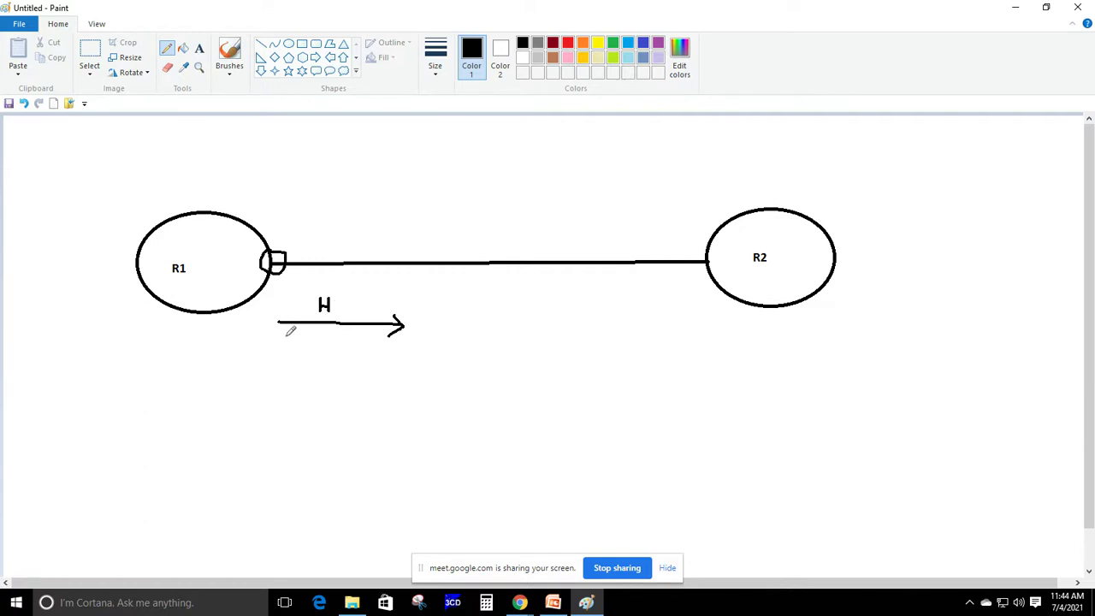
{"action": "mouse_move", "coordinate": [289, 333]}
{"action": "left_mouse_down"}
{"action": "mouse_move", "coordinate": [289, 352]}
{"action": "mouse_move", "coordinate": [325, 353]}
{"action": "left_mouse_up"}
Mark R2's end of the link and sketch an arrow pointing back towards R1 labelled 2.2.2.2
{"action": "mouse_move", "coordinate": [706, 249]}
{"action": "left_mouse_down"}
{"action": "mouse_move", "coordinate": [701, 265]}
{"action": "mouse_move", "coordinate": [714, 250]}
{"action": "left_mouse_up"}
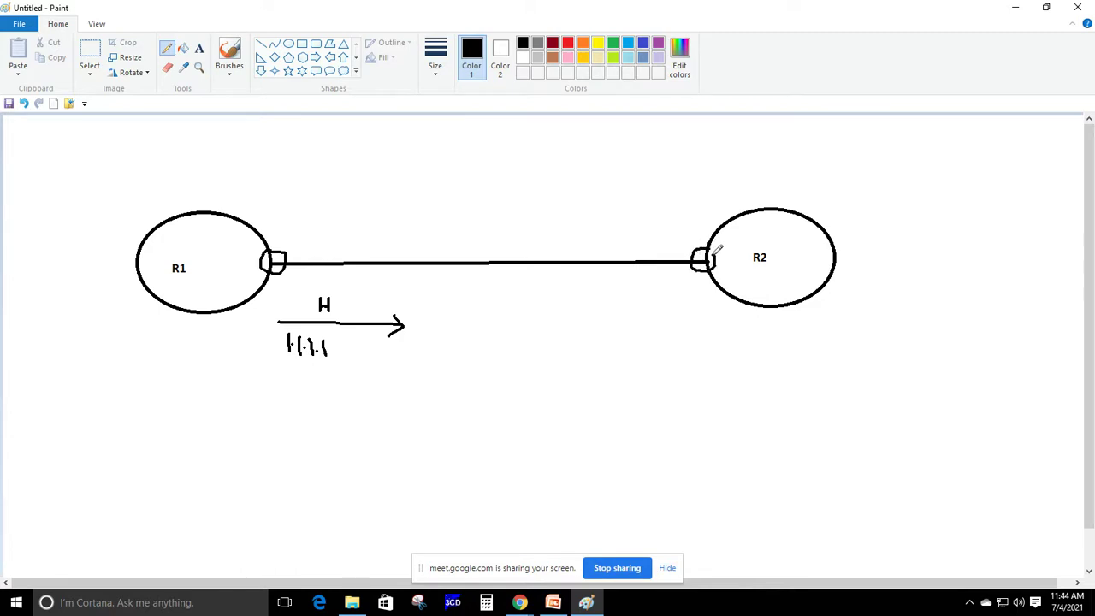
{"action": "left_click_drag", "start_coordinate": [595, 349], "coordinate": [689, 348]}
{"action": "mouse_move", "coordinate": [593, 349]}
{"action": "left_mouse_down"}
{"action": "mouse_move", "coordinate": [608, 365]}
{"action": "mouse_move", "coordinate": [667, 378]}
{"action": "mouse_move", "coordinate": [721, 373]}
{"action": "left_mouse_up"}
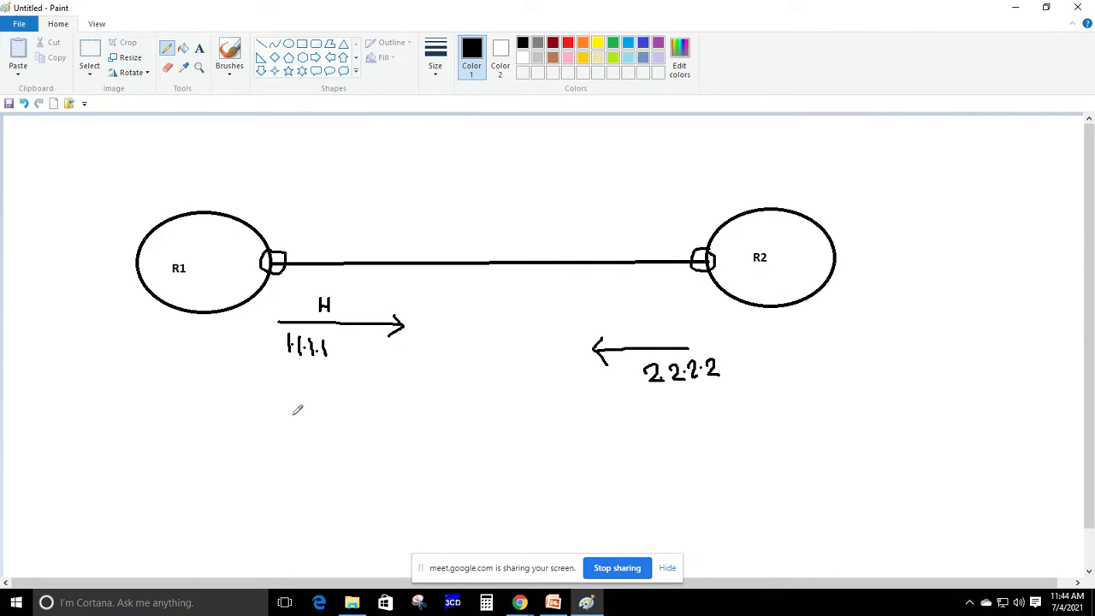
Sketch a second pair of opposing arrows, labelling the one from R1 "R1, R2" and the one from R2 "R2, R1"
{"action": "mouse_move", "coordinate": [281, 401]}
{"action": "left_mouse_down"}
{"action": "mouse_move", "coordinate": [401, 399]}
{"action": "mouse_move", "coordinate": [388, 421]}
{"action": "left_mouse_up"}
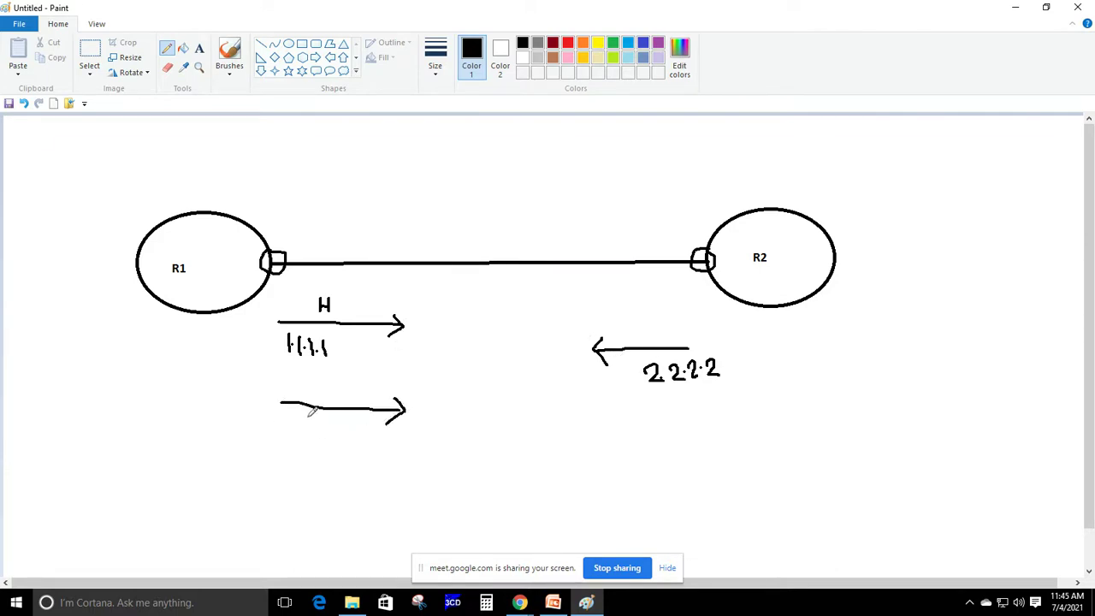
{"action": "mouse_move", "coordinate": [294, 411]}
{"action": "left_mouse_down"}
{"action": "mouse_move", "coordinate": [294, 435]}
{"action": "mouse_move", "coordinate": [311, 412]}
{"action": "mouse_move", "coordinate": [320, 445]}
{"action": "mouse_move", "coordinate": [351, 428]}
{"action": "mouse_move", "coordinate": [385, 442]}
{"action": "left_mouse_up"}
{"action": "left_click_drag", "start_coordinate": [605, 454], "coordinate": [719, 455]}
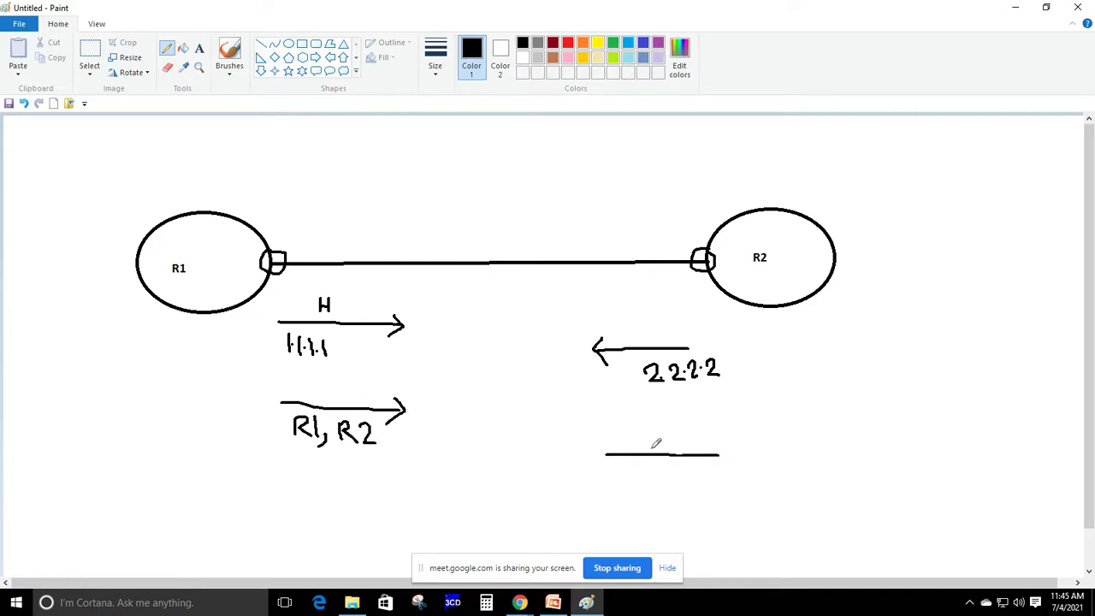
{"action": "mouse_move", "coordinate": [615, 444]}
{"action": "left_mouse_down"}
{"action": "mouse_move", "coordinate": [603, 455]}
{"action": "mouse_move", "coordinate": [648, 484]}
{"action": "mouse_move", "coordinate": [668, 476]}
{"action": "mouse_move", "coordinate": [674, 488]}
{"action": "mouse_move", "coordinate": [701, 468]}
{"action": "mouse_move", "coordinate": [714, 484]}
{"action": "left_mouse_up"}
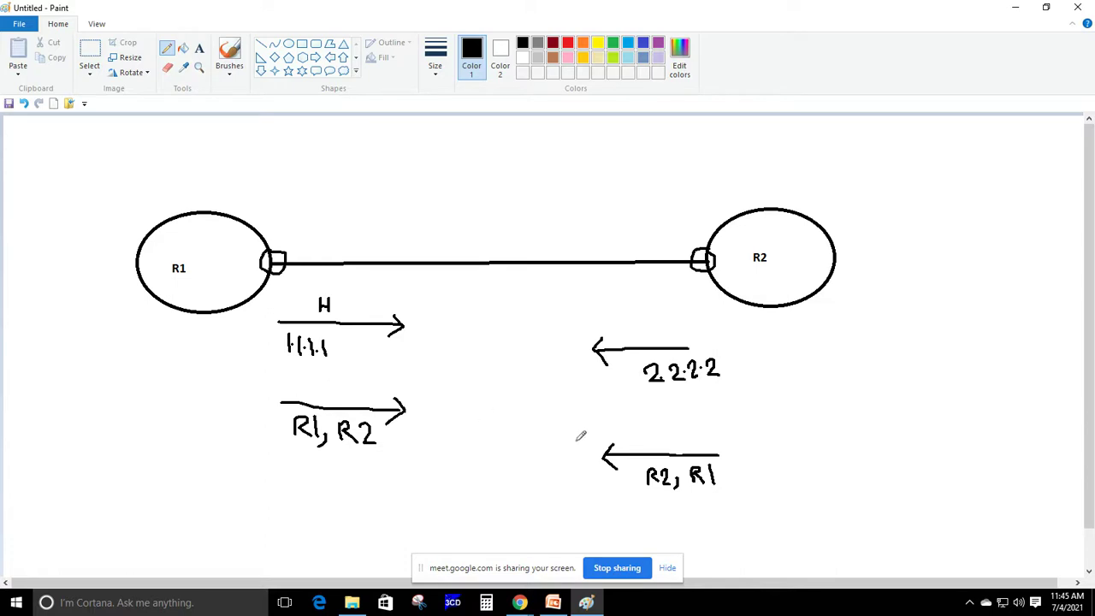
Handwrite "2 way" followed by a short arrow in the empty area below R1's arrows
{"action": "scroll", "coordinate": [819, 366], "scroll_direction": "down", "scroll_amount": 1}
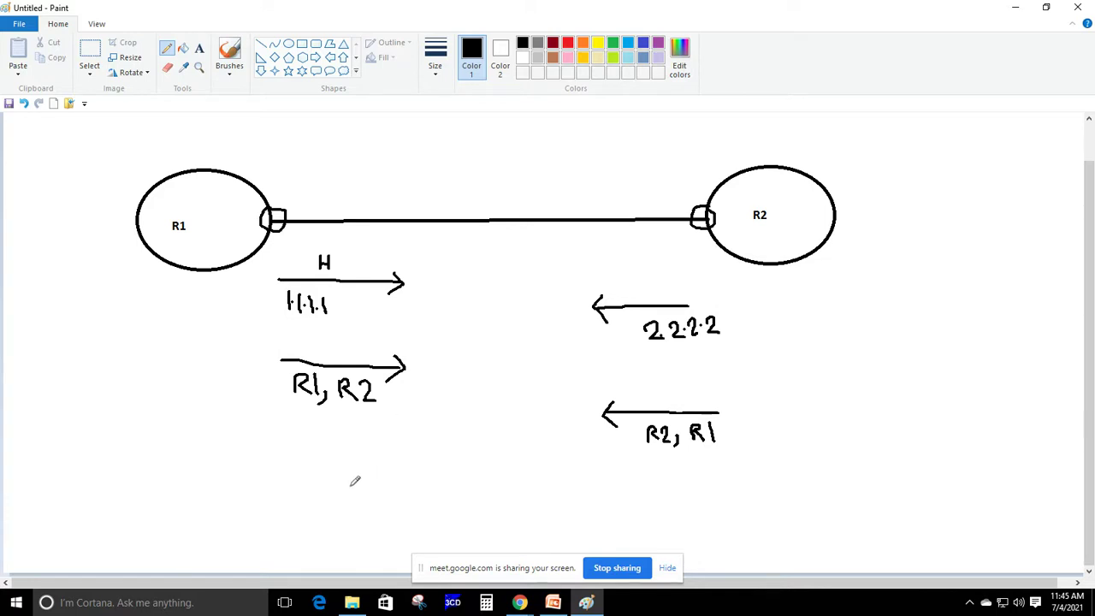
{"action": "left_click_drag", "start_coordinate": [121, 485], "coordinate": [188, 513]}
{"action": "left_click_drag", "start_coordinate": [191, 471], "coordinate": [267, 481]}
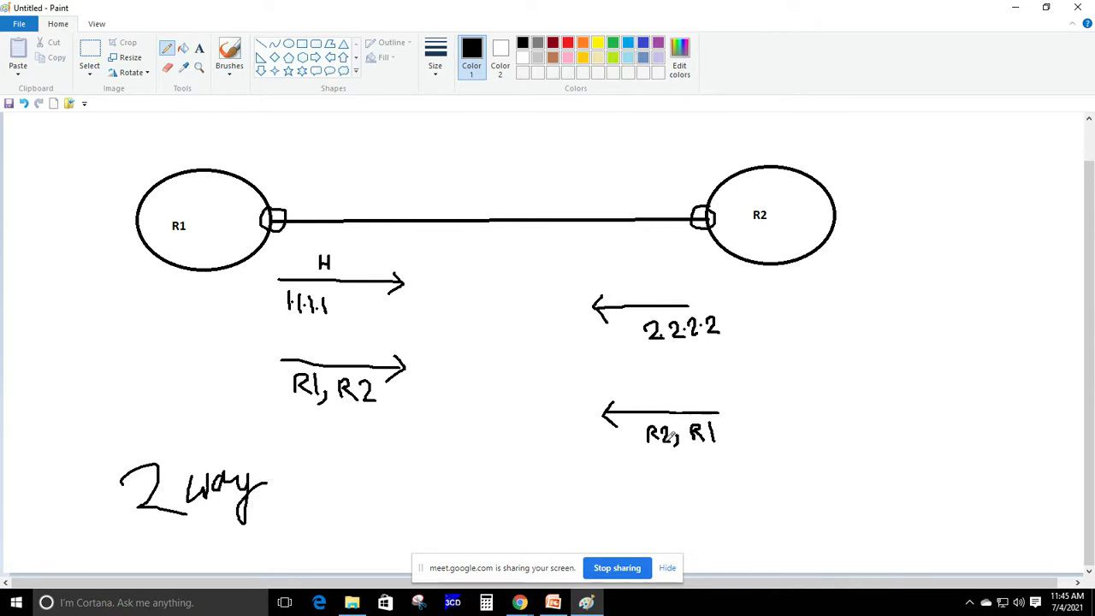
{"action": "mouse_move", "coordinate": [269, 487]}
{"action": "left_mouse_down"}
{"action": "mouse_move", "coordinate": [301, 493]}
{"action": "mouse_move", "coordinate": [285, 508]}
{"action": "left_mouse_up"}
Add a two-line text note beside R2's arrows: "1. neighbor rid missing" and "2. hello parameters do not match"
{"action": "left_click", "coordinate": [200, 49]}
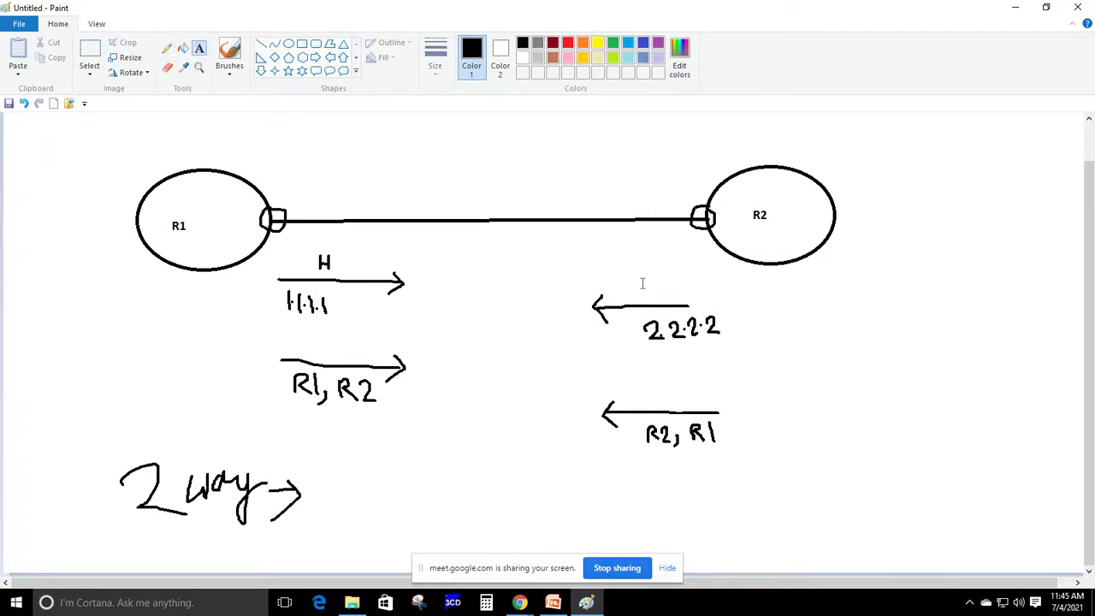
{"action": "left_click", "coordinate": [777, 363]}
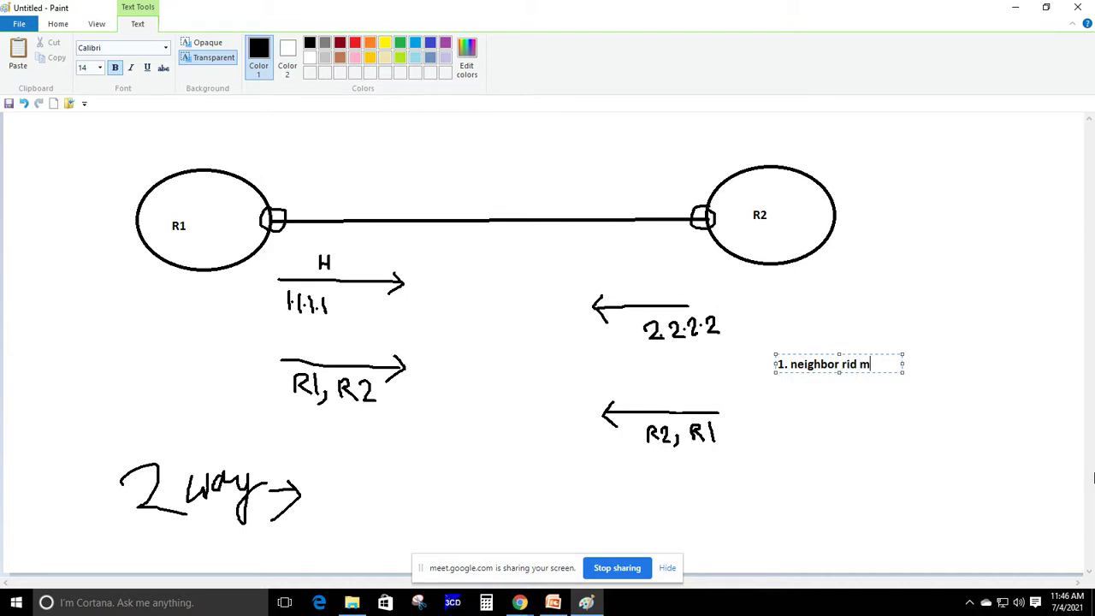
{"action": "type", "text": "ing"}
{"action": "left_click_drag", "start_coordinate": [901, 373], "coordinate": [946, 374]}
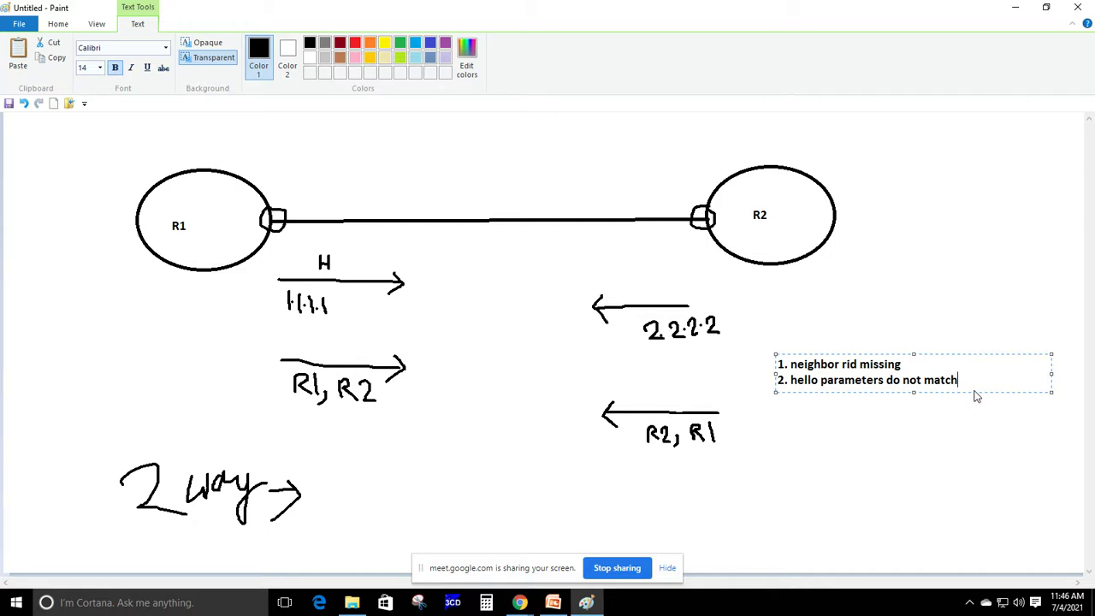
{"action": "left_click", "coordinate": [1006, 297]}
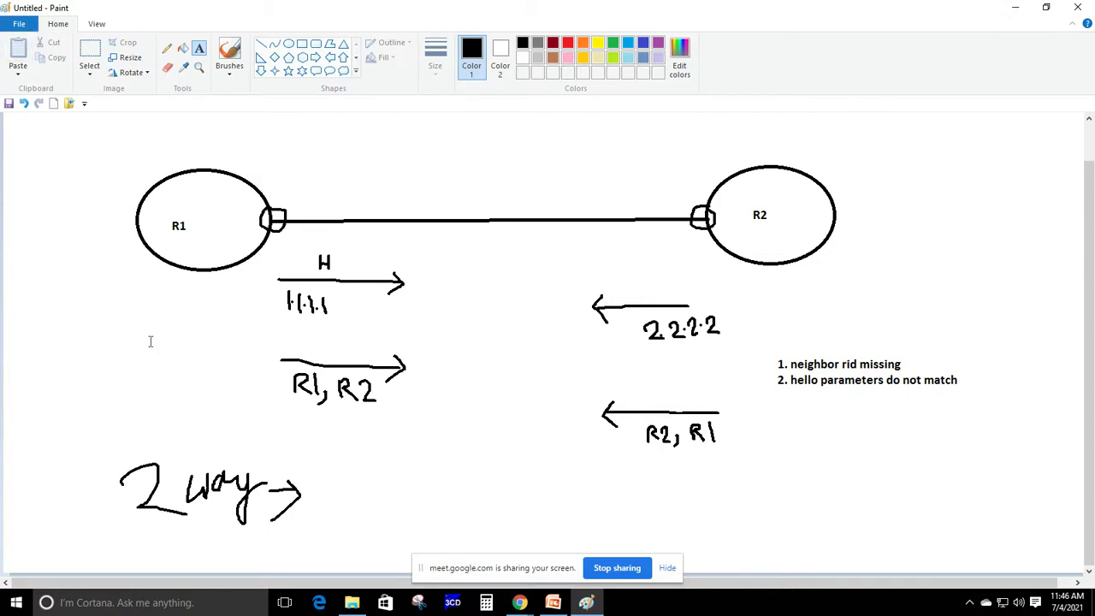
Undo the text note and all pencil annotations back to the labelled R1 and R2 ellipses with their link
{"action": "key", "text": "ctrl+z"}
{"action": "key", "text": "ctrl+z"}
{"action": "key", "text": "ctrl+z"}
{"action": "key", "text": "ctrl+z"}
{"action": "key", "text": "ctrl+z"}
{"action": "key", "text": "ctrl+z"}
{"action": "key", "text": "ctrl+z"}
{"action": "key", "text": "ctrl+z"}
{"action": "key", "text": "ctrl+z"}
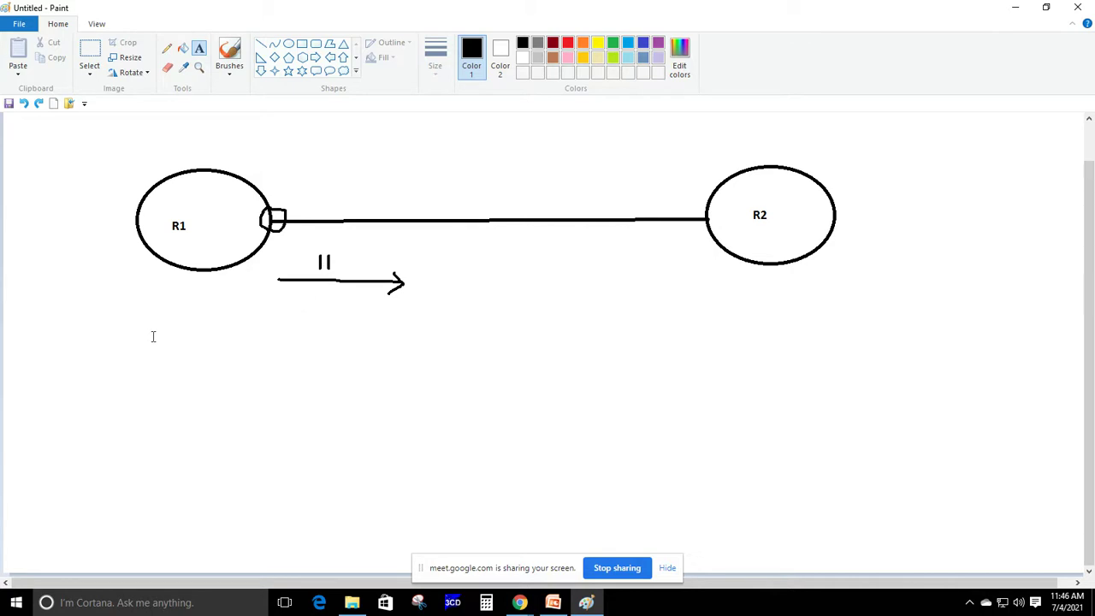
{"action": "key", "text": "ctrl+z"}
{"action": "key", "text": "ctrl+z"}
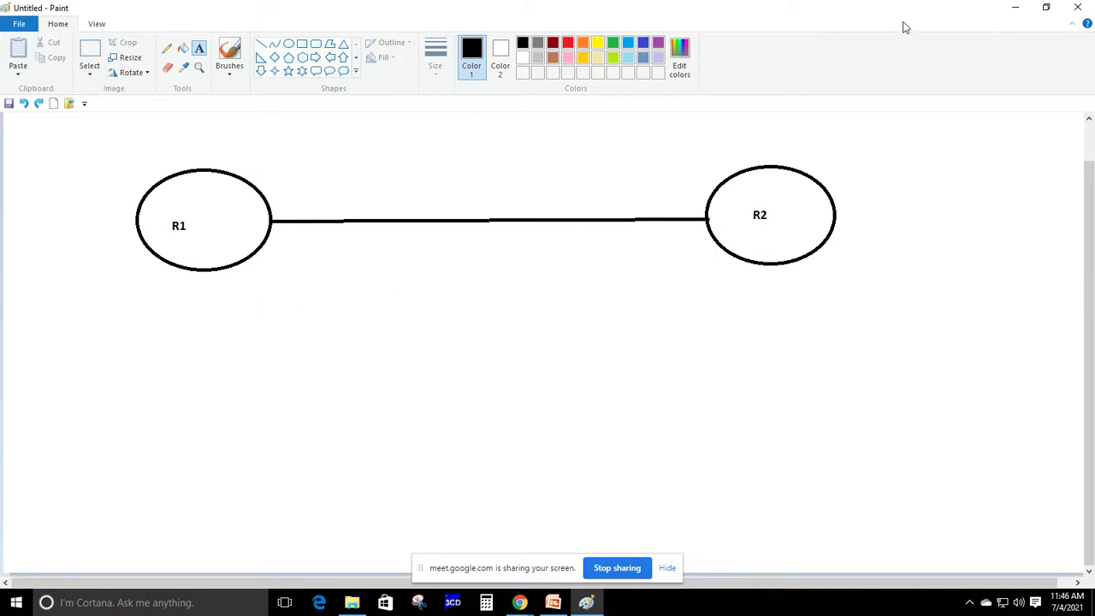
Minimise the Paint drawing to return to the Google Meet window
{"action": "left_click", "coordinate": [1015, 7]}
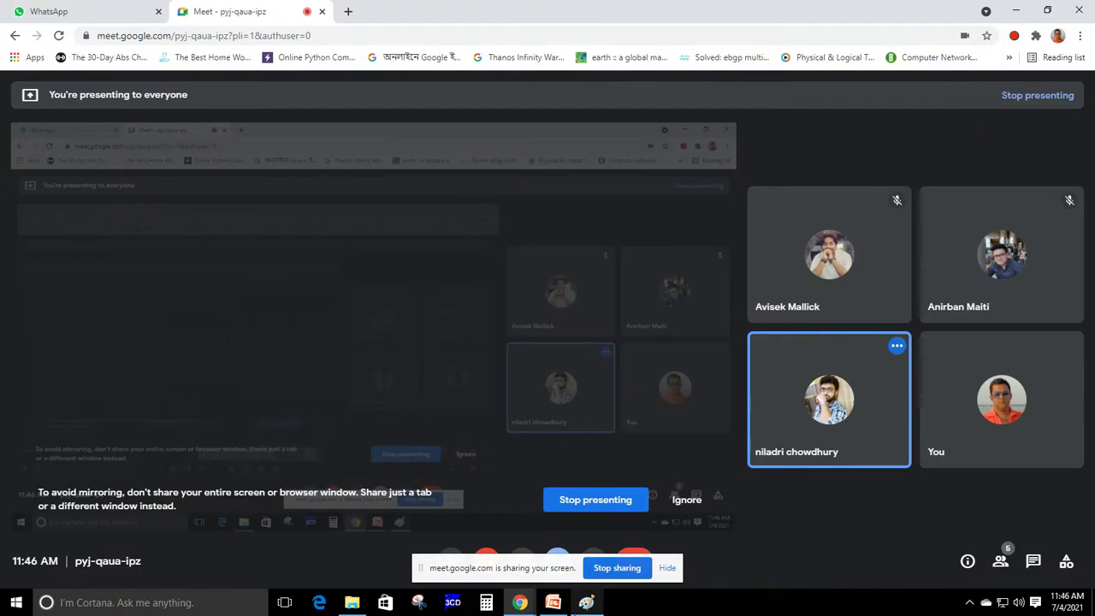
Launch GNS3 from the desktop and dismiss its new project dialog
{"action": "left_click", "coordinate": [555, 606]}
{"action": "left_click", "coordinate": [1015, 7]}
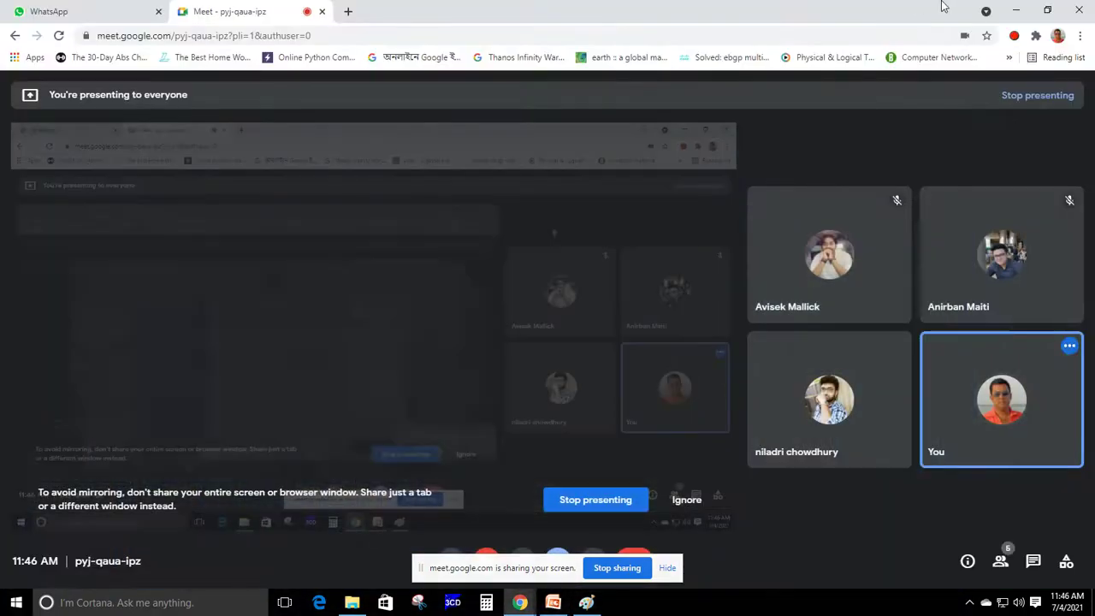
{"action": "left_click", "coordinate": [1016, 10]}
{"action": "right_click", "coordinate": [525, 188]}
{"action": "left_click", "coordinate": [556, 225]}
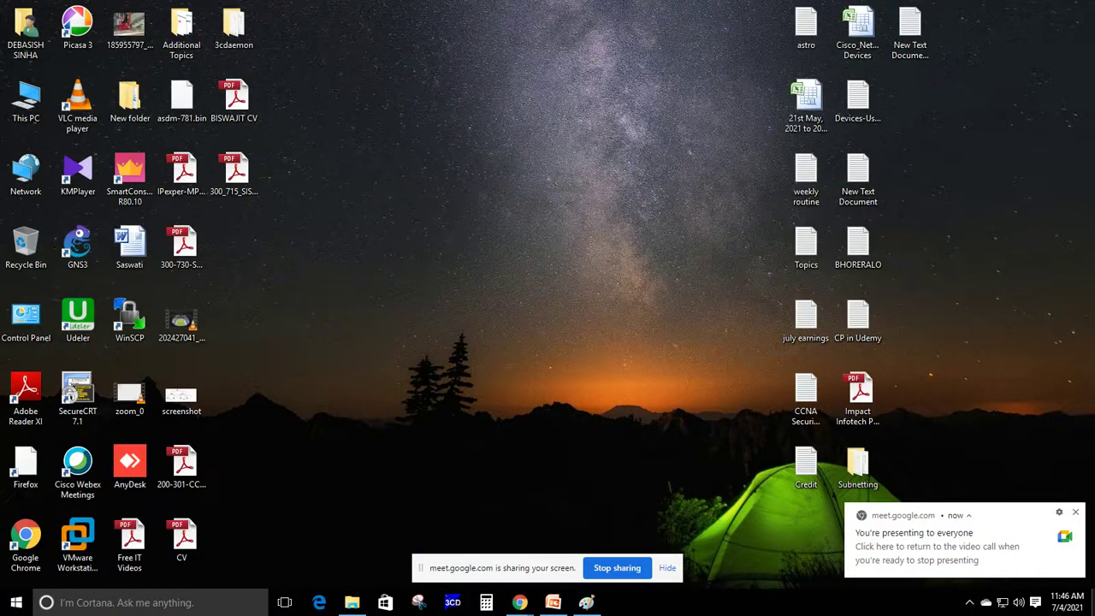
{"action": "left_click", "coordinate": [1076, 512]}
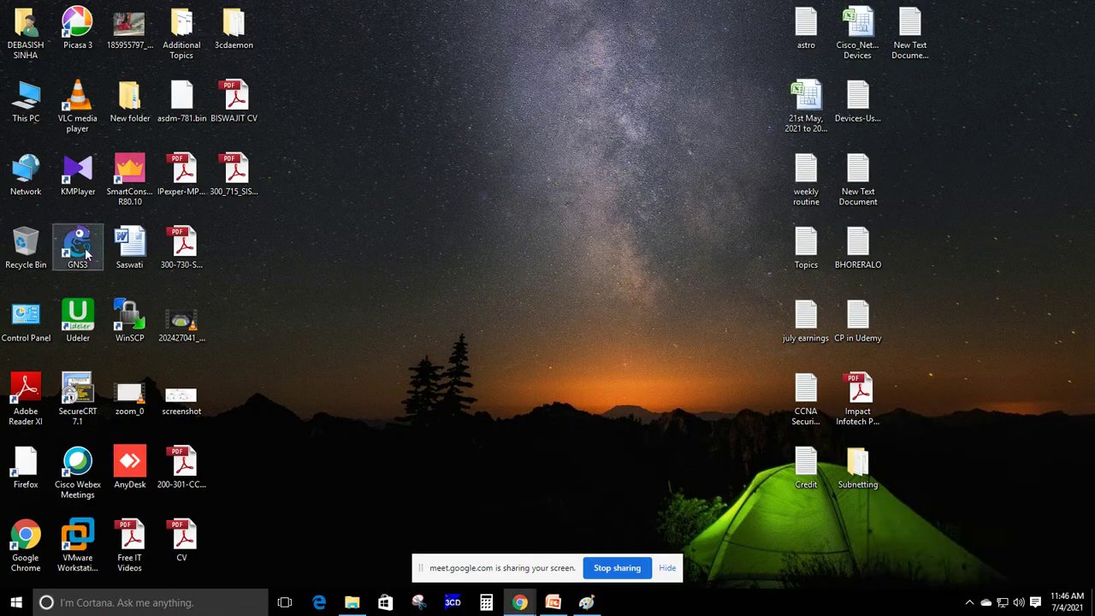
{"action": "double_click", "coordinate": [77, 244]}
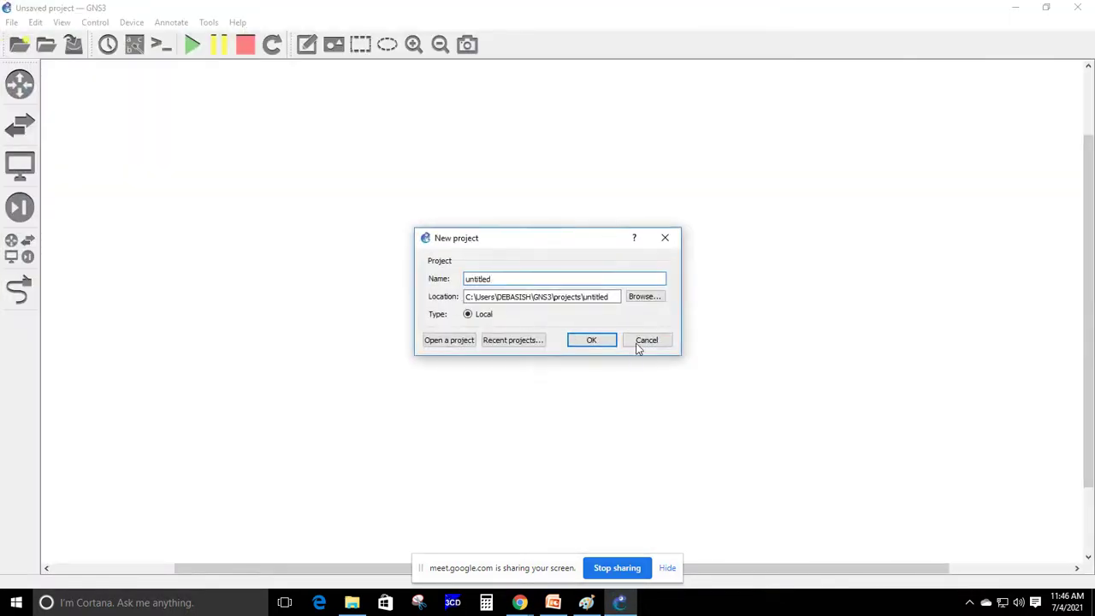
{"action": "left_click", "coordinate": [633, 344]}
Place two routers, R1 and R2, side by side in the upper part of the empty workspace
{"action": "left_click", "coordinate": [20, 83]}
{"action": "left_click_drag", "start_coordinate": [80, 87], "coordinate": [380, 261]}
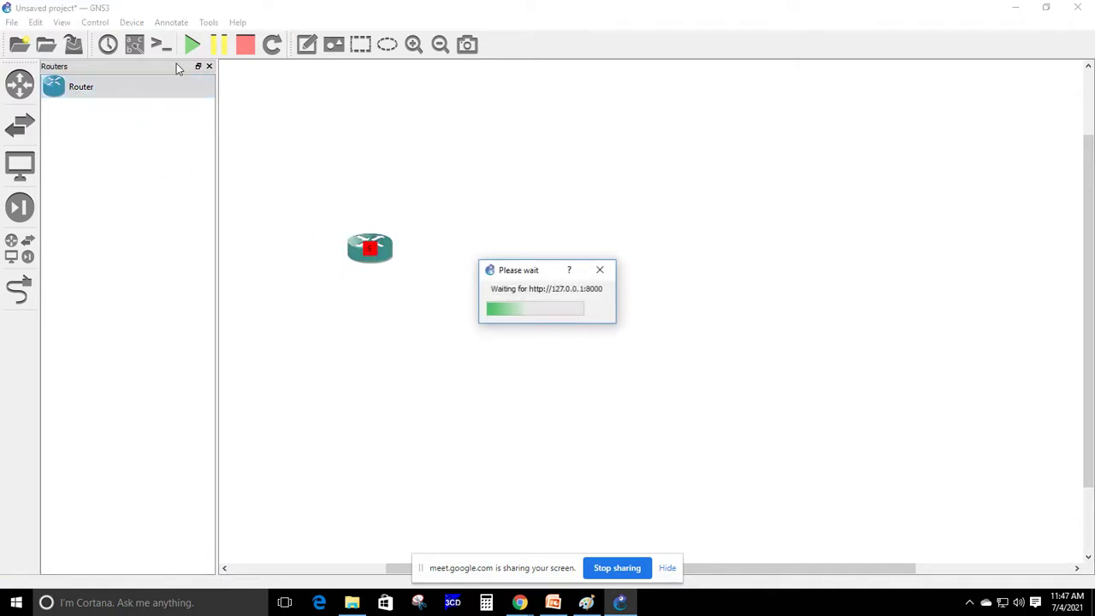
{"action": "left_click_drag", "start_coordinate": [159, 88], "coordinate": [713, 262]}
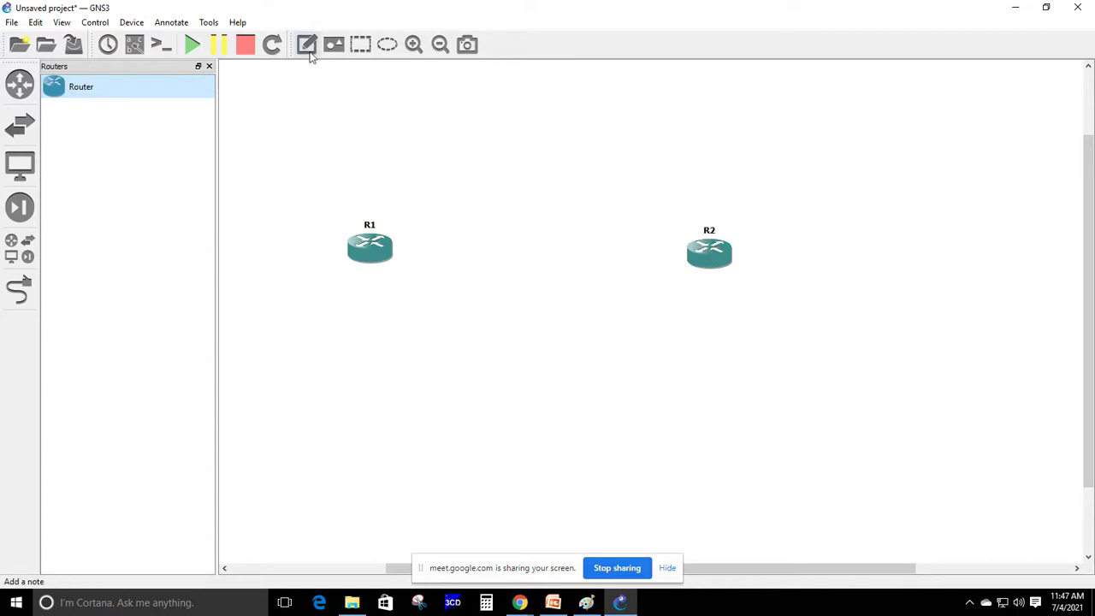
{"action": "left_click", "coordinate": [413, 44]}
{"action": "left_click", "coordinate": [209, 66]}
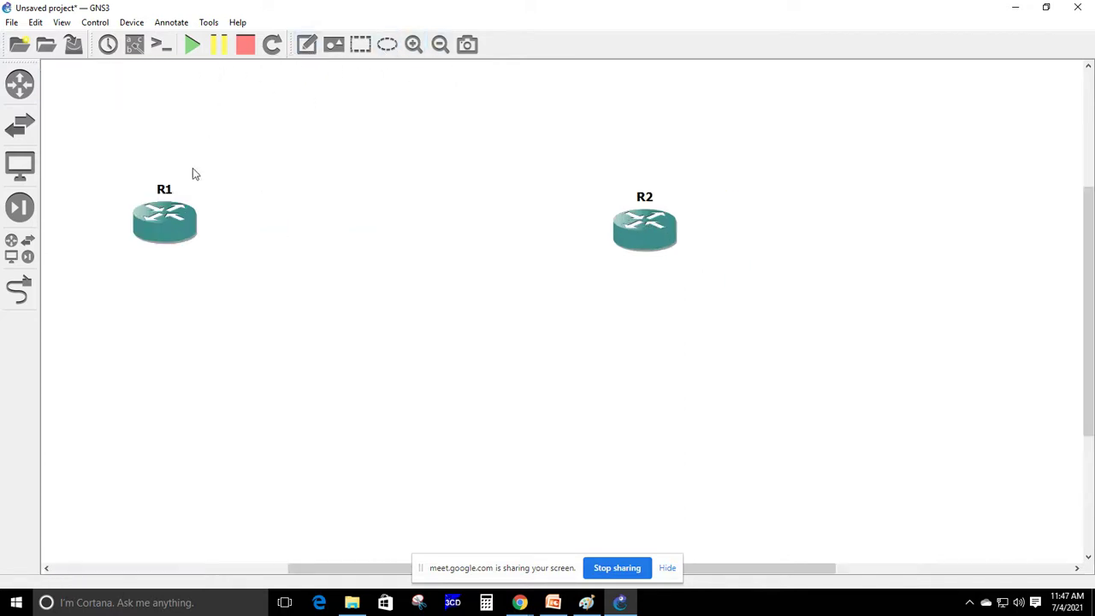
Link router R1 to router R2 using the first available interface on each
{"action": "left_click", "coordinate": [20, 289]}
{"action": "left_click", "coordinate": [186, 210]}
{"action": "left_click", "coordinate": [227, 224]}
{"action": "left_click", "coordinate": [621, 224]}
{"action": "left_click", "coordinate": [671, 233]}
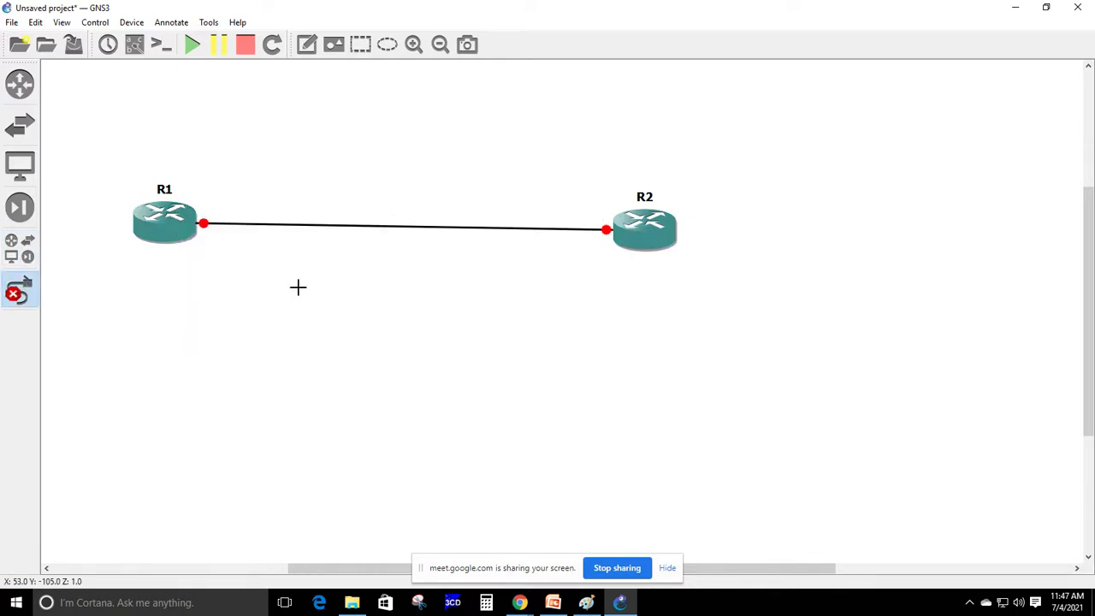
{"action": "left_click", "coordinate": [20, 291]}
Start both routers, show the interface labels, and arrange R1 and R2 with their f0/0 labels above a nearly level link
{"action": "left_click_drag", "start_coordinate": [151, 245], "coordinate": [145, 251]}
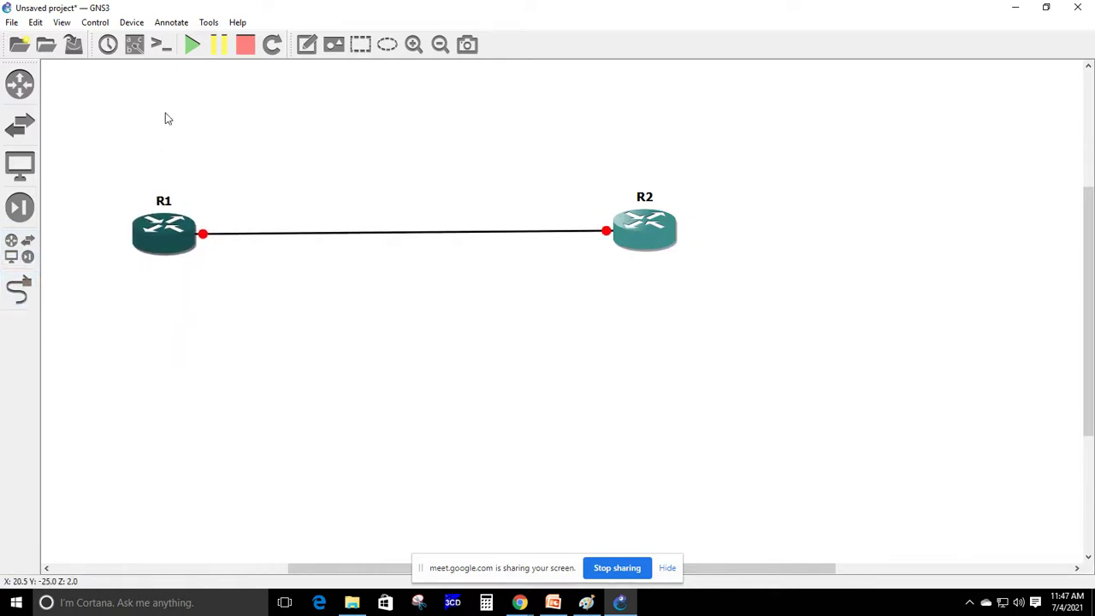
{"action": "left_click_drag", "start_coordinate": [654, 245], "coordinate": [613, 216]}
{"action": "left_click", "coordinate": [134, 44]}
{"action": "left_click_drag", "start_coordinate": [221, 248], "coordinate": [232, 223]}
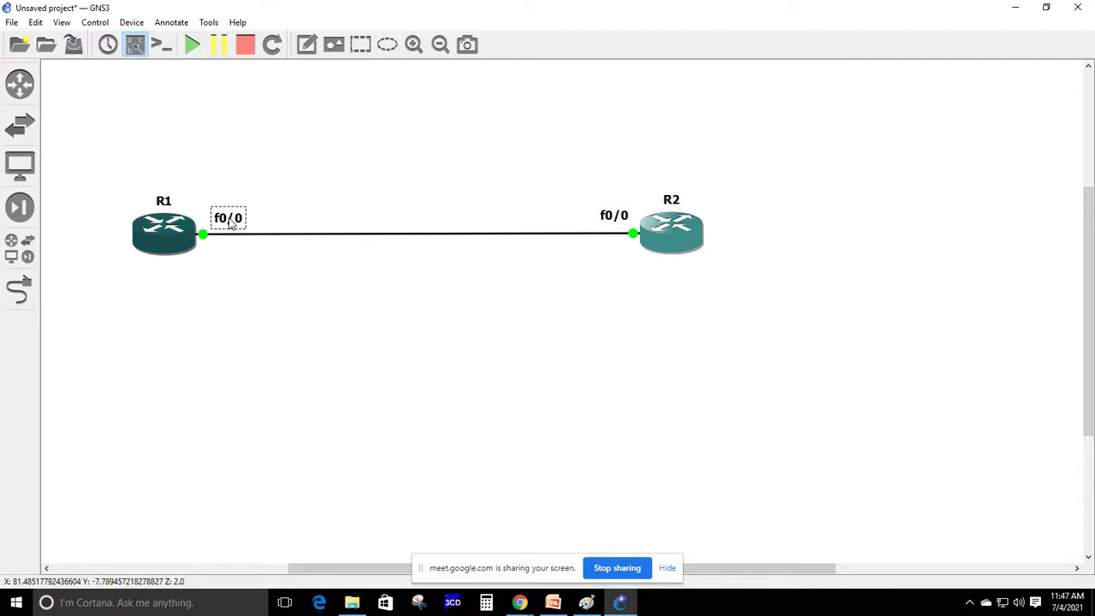
{"action": "left_click_drag", "start_coordinate": [660, 246], "coordinate": [709, 245]}
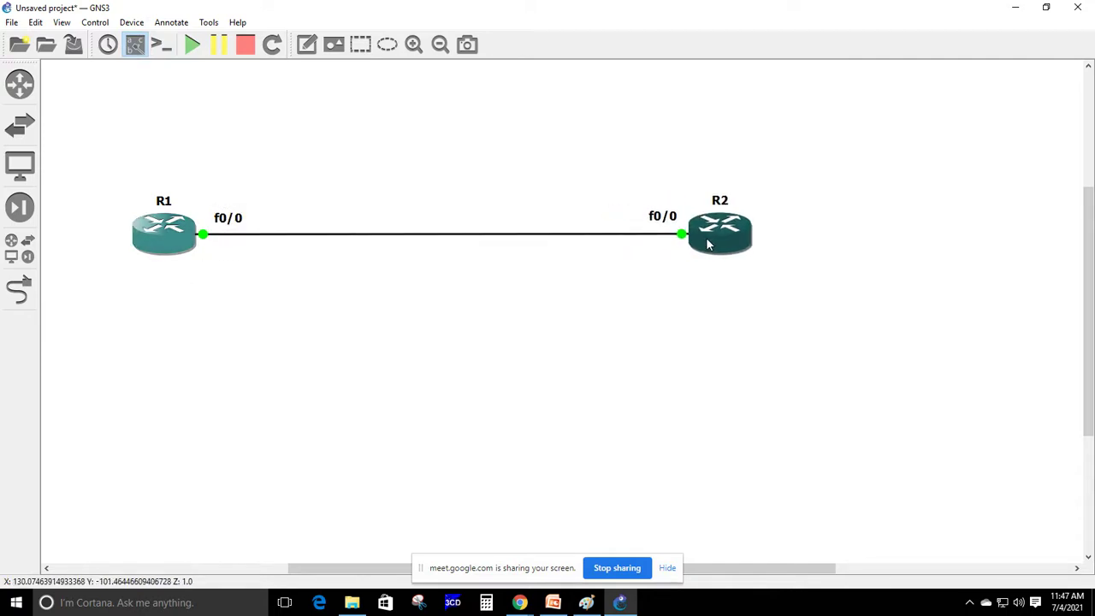
{"action": "left_click_drag", "start_coordinate": [659, 217], "coordinate": [648, 224]}
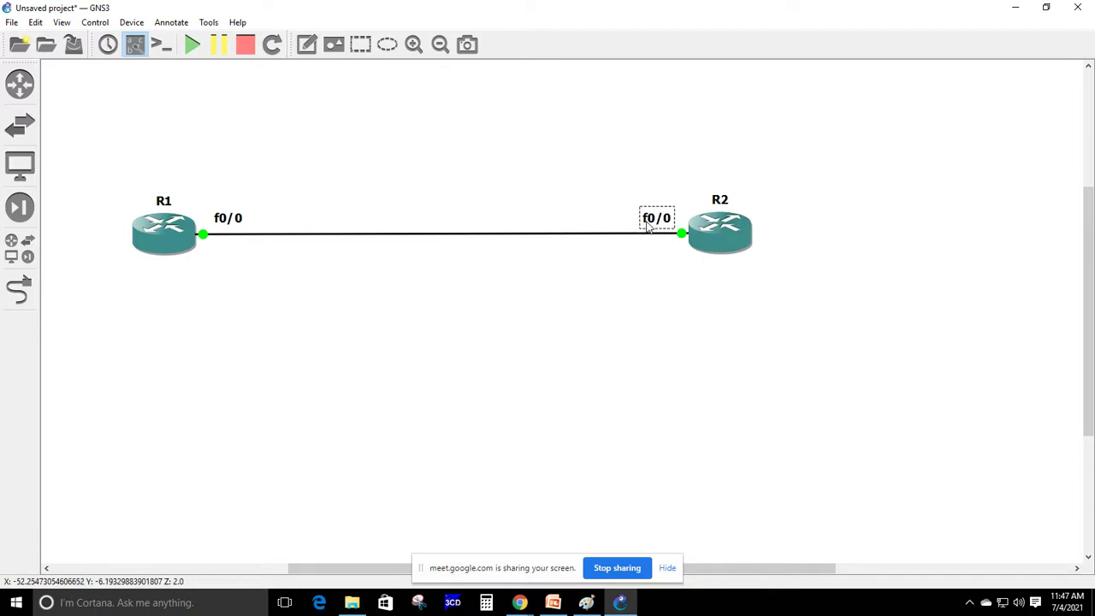
{"action": "left_click_drag", "start_coordinate": [168, 237], "coordinate": [239, 242]}
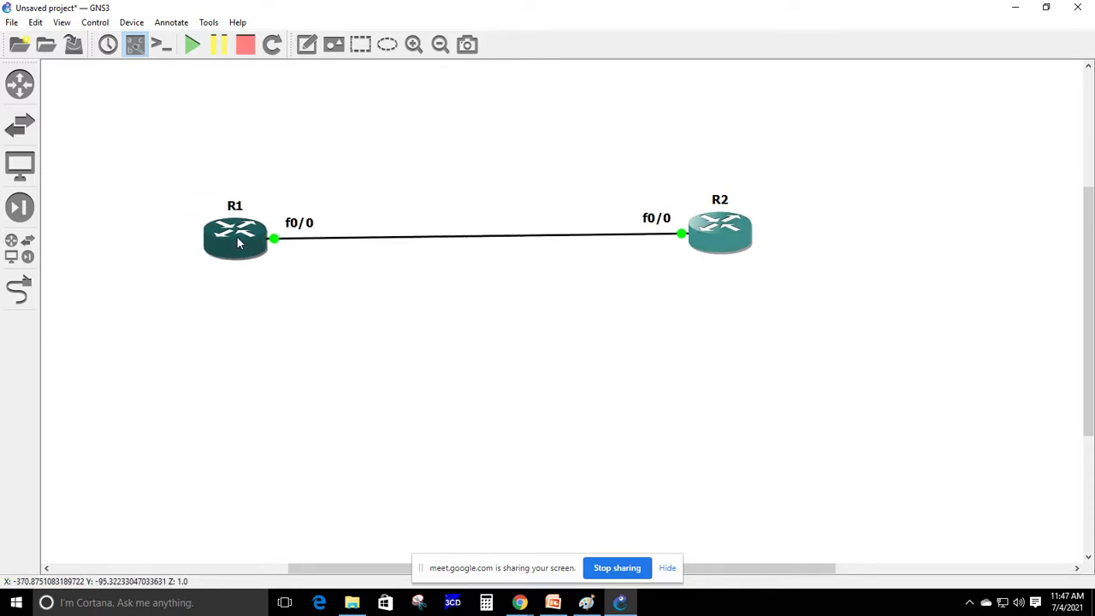
{"action": "left_click", "coordinate": [19, 248]}
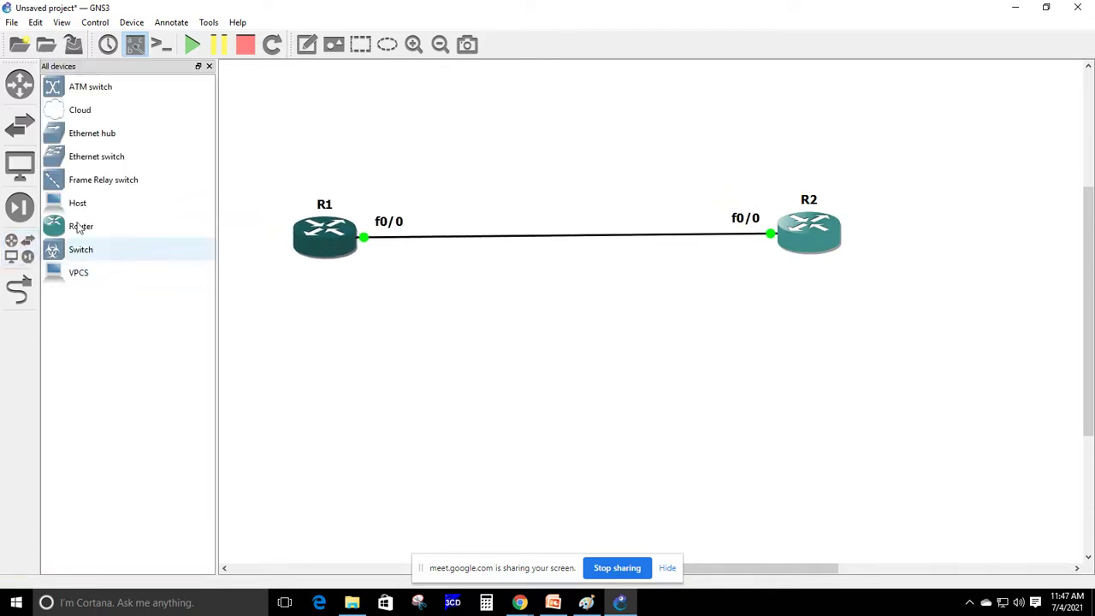
{"action": "left_click_drag", "start_coordinate": [97, 167], "coordinate": [260, 334]}
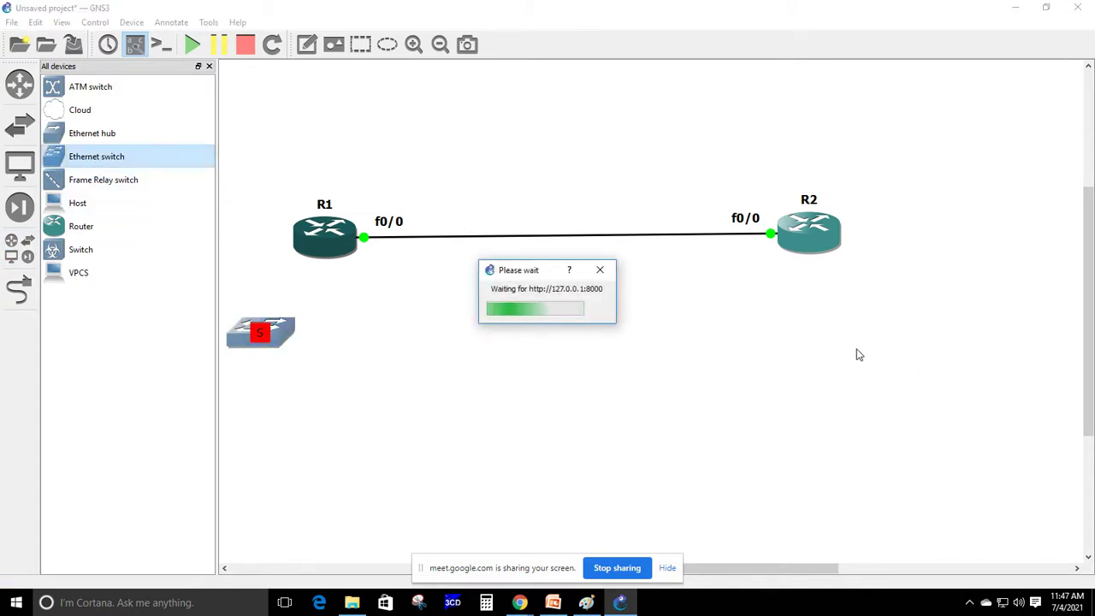
{"action": "left_click", "coordinate": [599, 269]}
{"action": "right_click", "coordinate": [257, 339]}
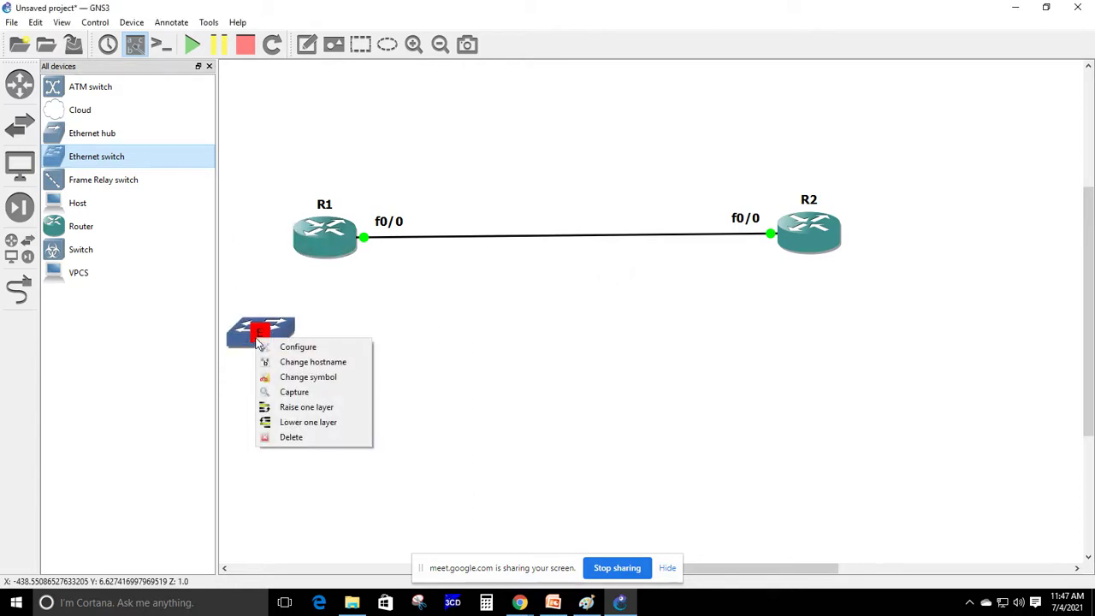
{"action": "left_click", "coordinate": [282, 438]}
{"action": "left_click", "coordinate": [553, 315]}
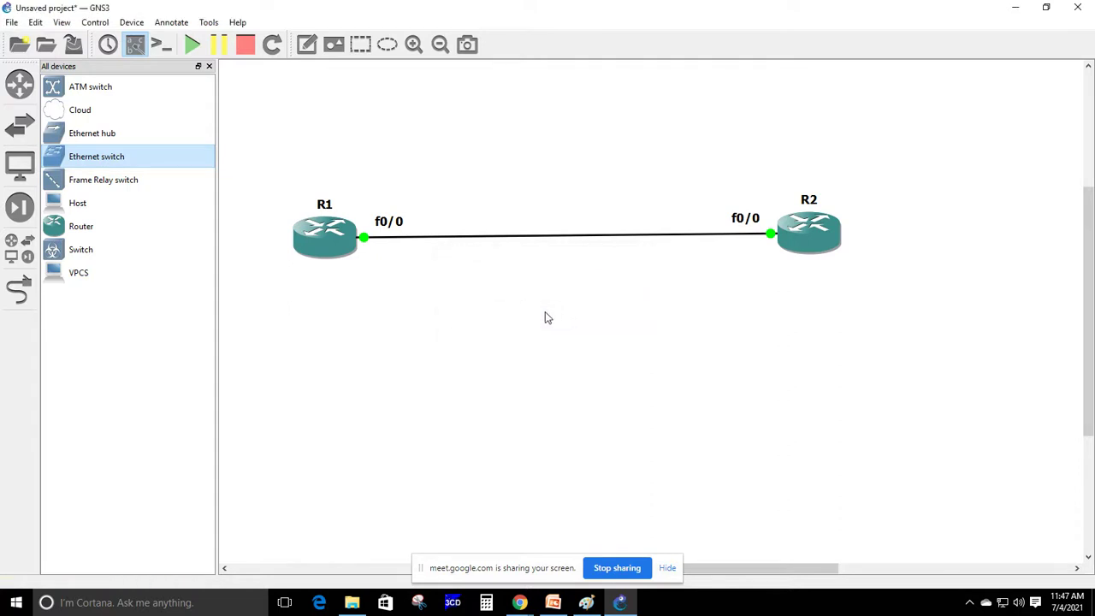
Place two Ethernet switches, SW1 below R1 and SW2 below R2, each offset outward from its router
{"action": "left_click_drag", "start_coordinate": [128, 158], "coordinate": [282, 319]}
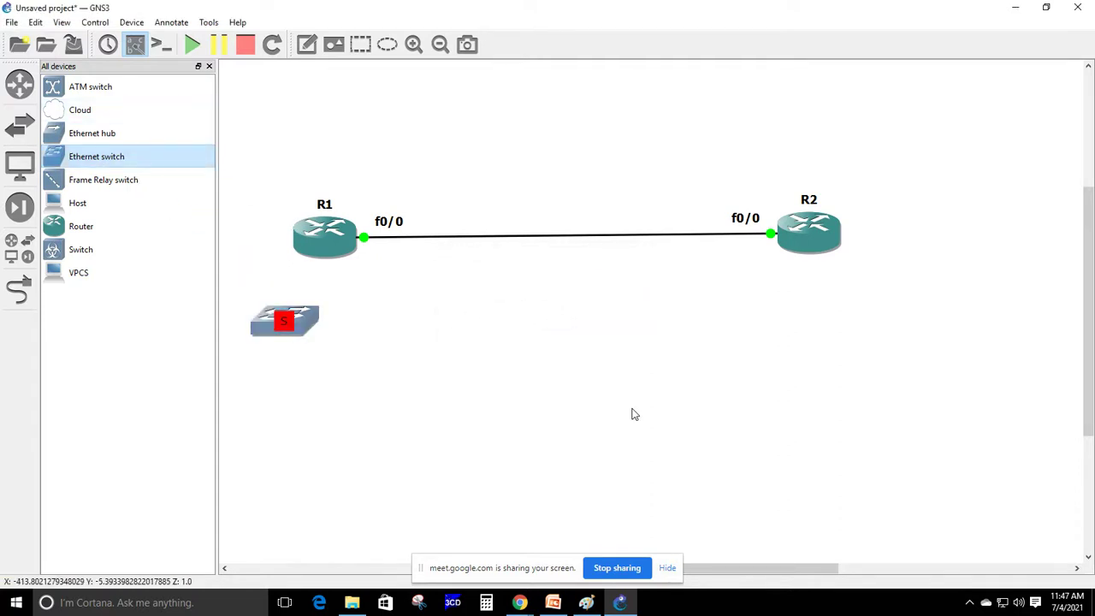
{"action": "left_click_drag", "start_coordinate": [97, 156], "coordinate": [888, 328]}
{"action": "left_click", "coordinate": [208, 66]}
{"action": "left_click_drag", "start_coordinate": [196, 321], "coordinate": [128, 367]}
{"action": "left_click", "coordinate": [802, 328]}
{"action": "left_click_drag", "start_coordinate": [801, 302], "coordinate": [823, 349]}
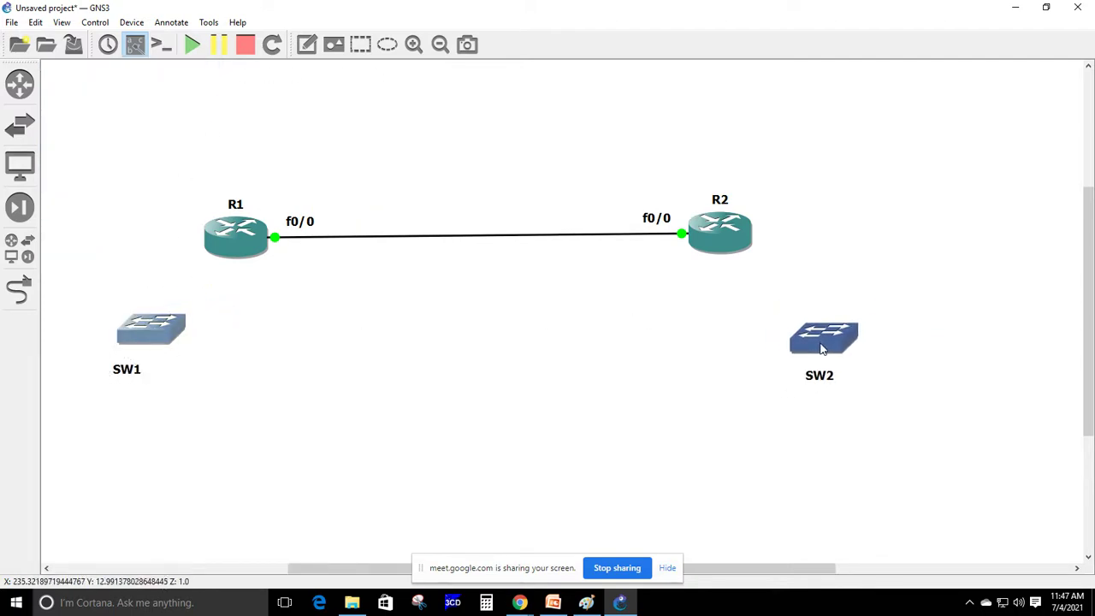
Link R1's f0/1 interface to port 1 of switch SW1
{"action": "left_click", "coordinate": [19, 289]}
{"action": "left_click", "coordinate": [210, 250]}
{"action": "left_click", "coordinate": [217, 276]}
{"action": "left_click", "coordinate": [157, 342]}
{"action": "left_click", "coordinate": [159, 343]}
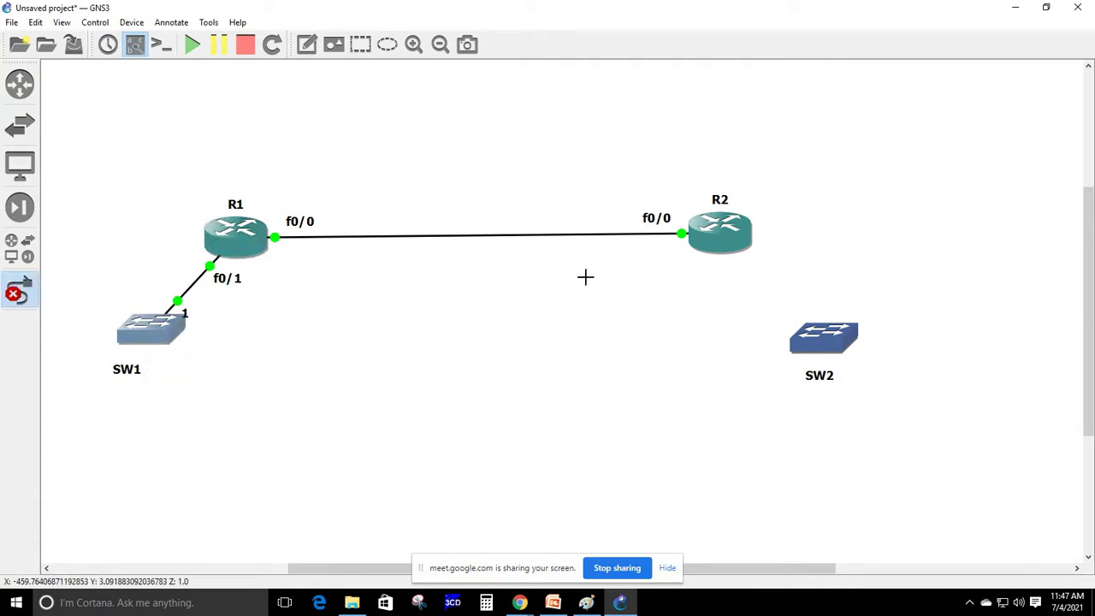
Link R2's f0/1 interface to port 1 of switch SW2 and finish adding links
{"action": "left_click", "coordinate": [723, 248]}
{"action": "left_click", "coordinate": [744, 272]}
{"action": "left_click", "coordinate": [808, 342]}
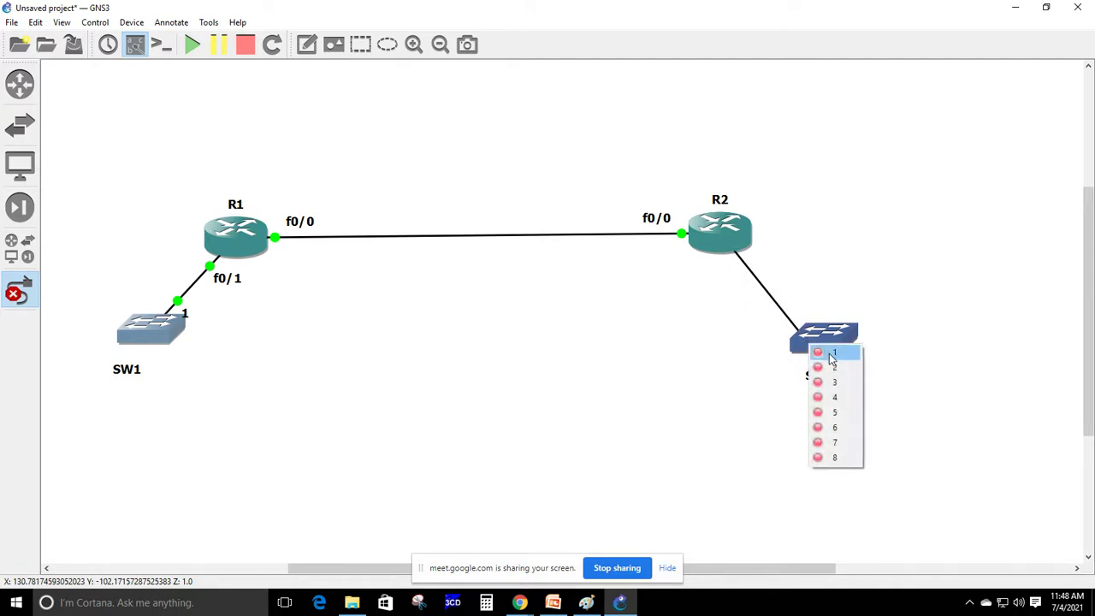
{"action": "left_click", "coordinate": [827, 359]}
{"action": "left_click", "coordinate": [20, 291]}
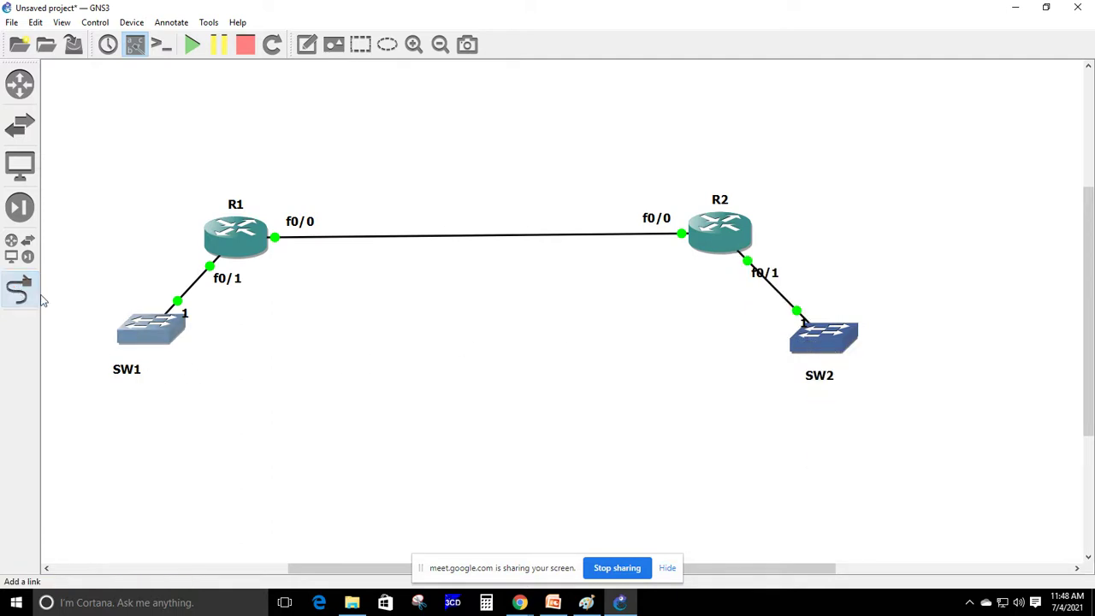
Clear the port labels "1" beside SW1 and SW2
{"action": "left_click", "coordinate": [187, 315]}
{"action": "key", "text": "BackSpace"}
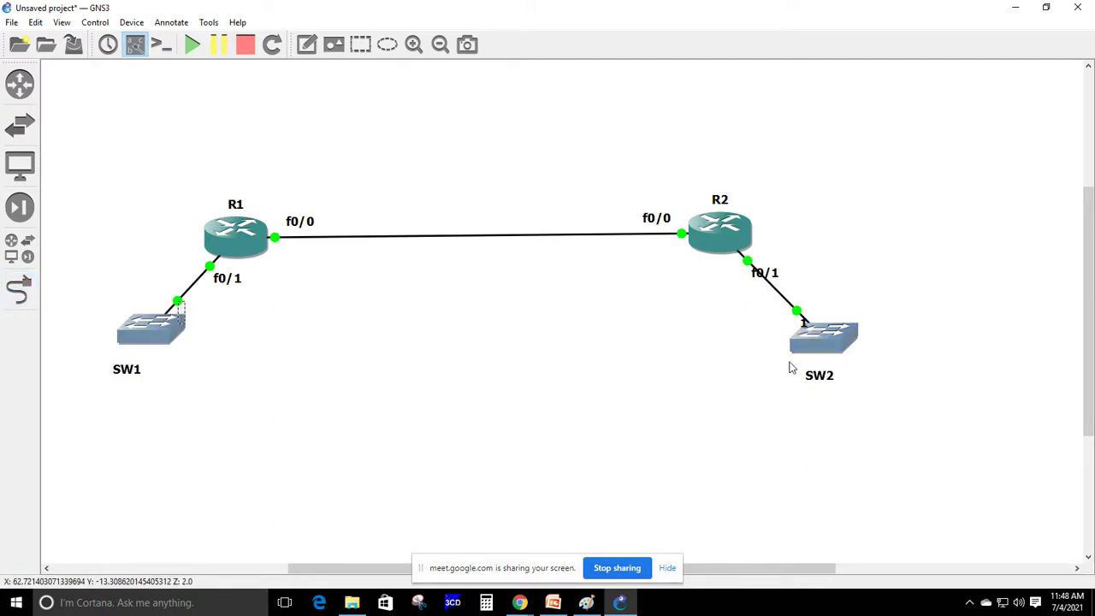
{"action": "double_click", "coordinate": [804, 324]}
{"action": "key", "text": "BackSpace"}
Move both f0/1 labels clear of the links and shift SW1 and SW2 slightly further below their routers
{"action": "left_click_drag", "start_coordinate": [787, 272], "coordinate": [804, 260]}
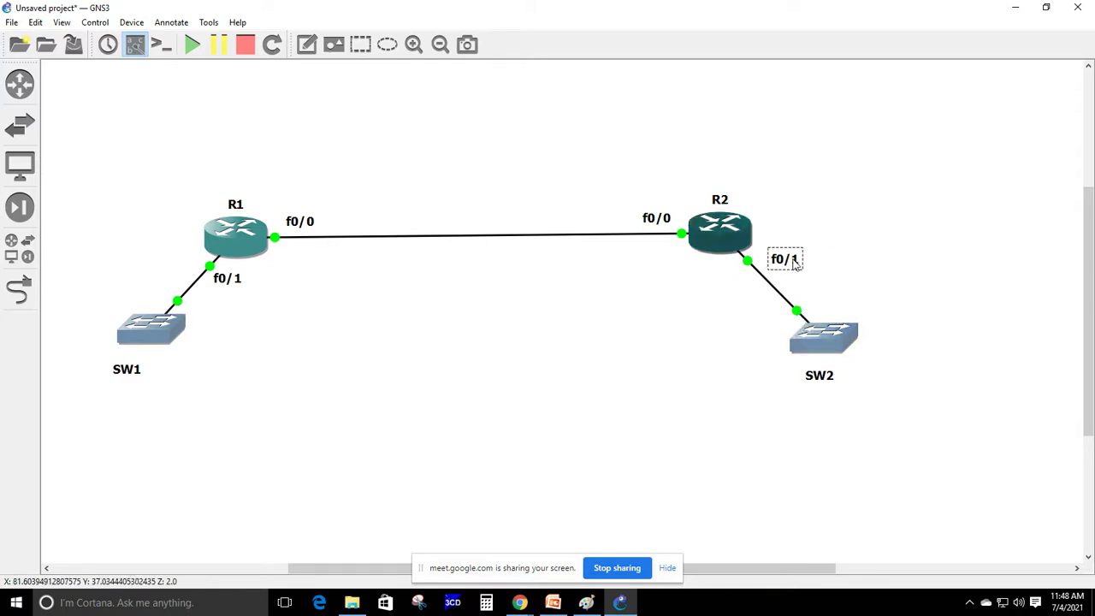
{"action": "left_click_drag", "start_coordinate": [224, 279], "coordinate": [169, 268]}
{"action": "left_click_drag", "start_coordinate": [154, 330], "coordinate": [134, 357]}
{"action": "left_click_drag", "start_coordinate": [836, 350], "coordinate": [840, 366]}
{"action": "left_click_drag", "start_coordinate": [234, 228], "coordinate": [240, 226]}
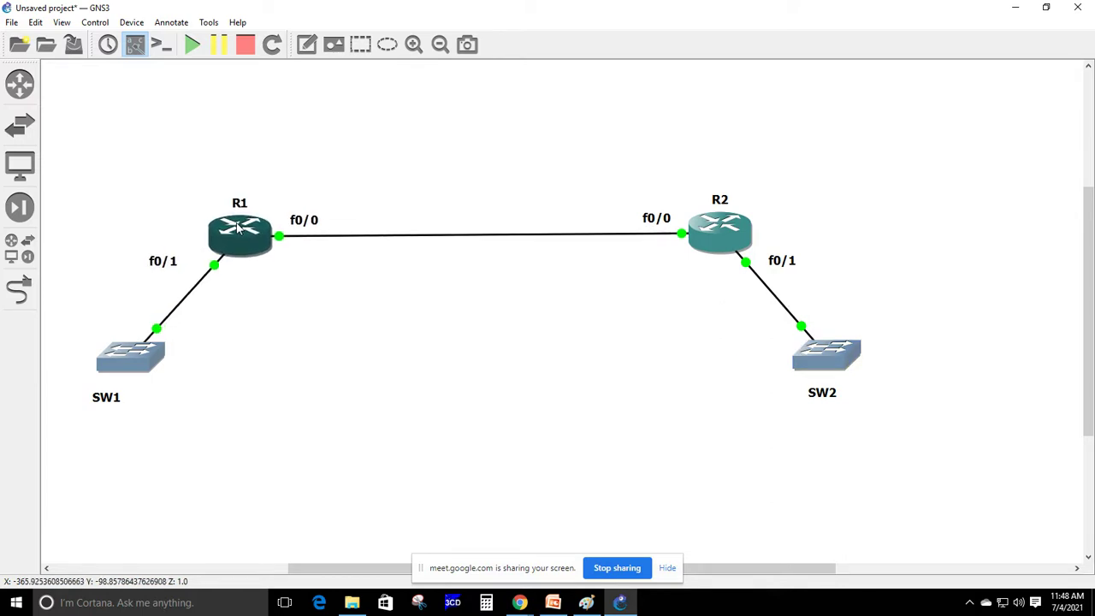
Add the network note "192.168.10.0/24" beside the R1–SW1 link, just below the f0/1 label
{"action": "left_click", "coordinate": [306, 44]}
{"action": "left_click", "coordinate": [65, 276]}
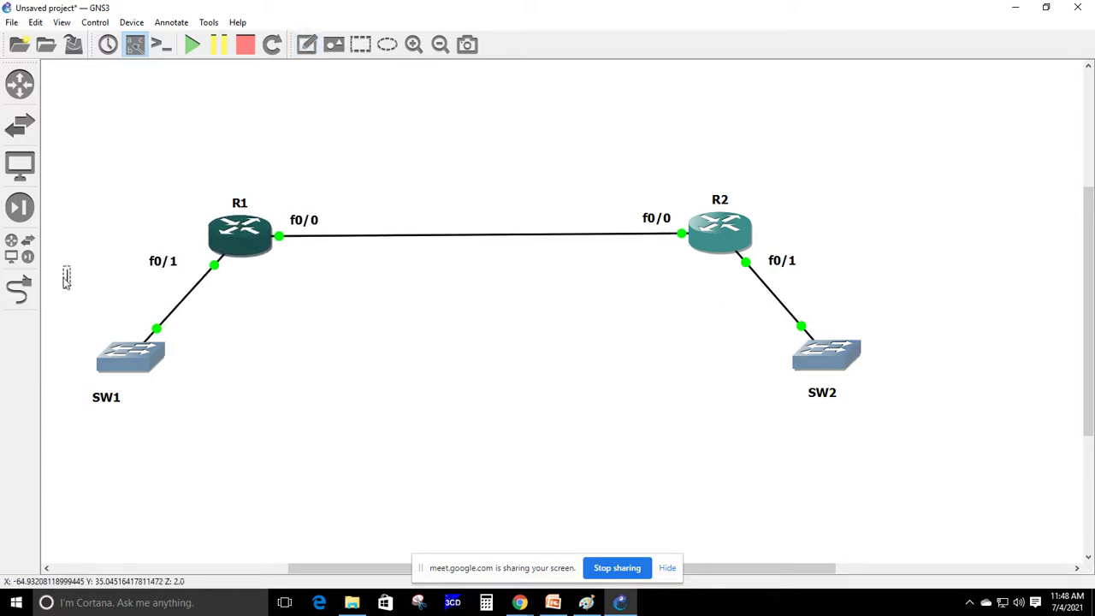
{"action": "type", "text": "192.168.10.0/27"}
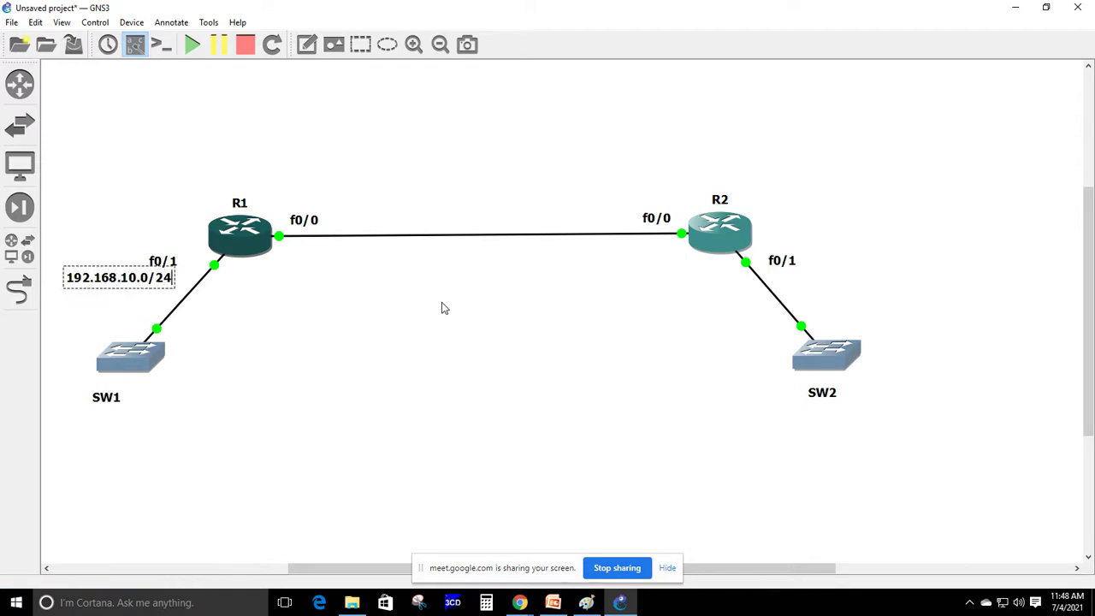
{"action": "left_click", "coordinate": [388, 342]}
{"action": "left_click_drag", "start_coordinate": [133, 287], "coordinate": [122, 301]}
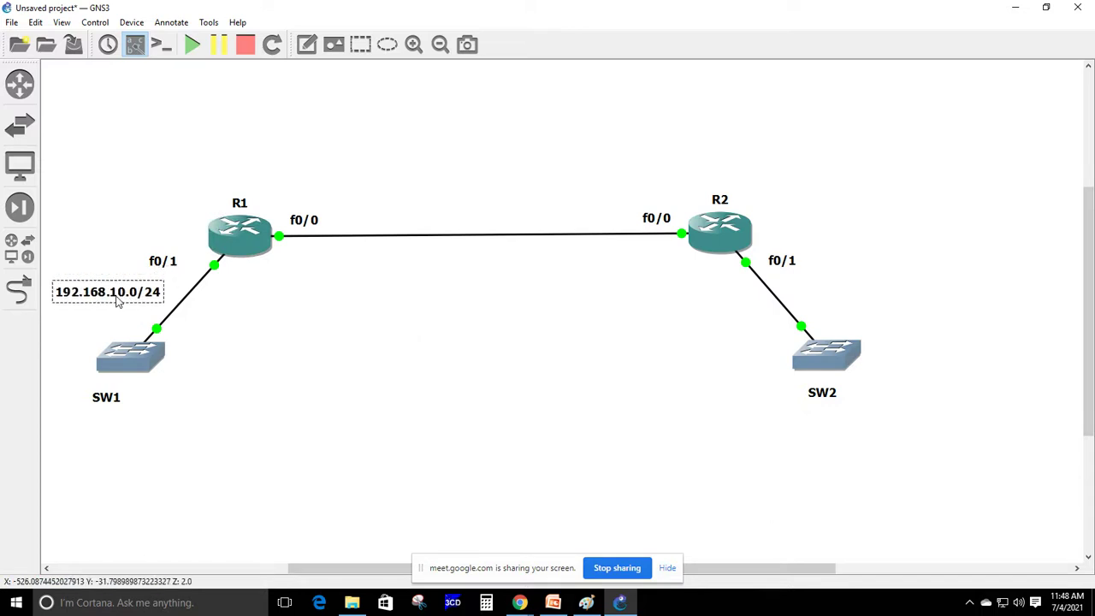
Add the network note "172.16.12.0/30" above the link between R1 and R2
{"action": "left_click", "coordinate": [306, 44]}
{"action": "left_click", "coordinate": [421, 168]}
{"action": "type", "text": "172.16.12.0"}
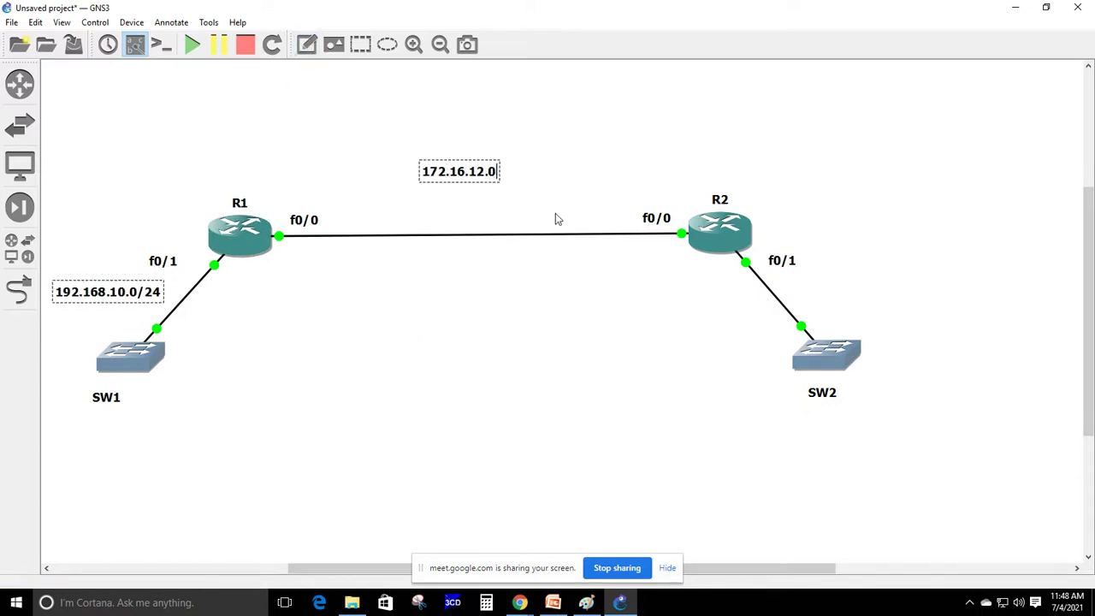
{"action": "type", "text": "/30"}
Add the network note "192.168.20.0/24" beside the R2–SW2 link
{"action": "left_click", "coordinate": [306, 44]}
{"action": "left_click", "coordinate": [846, 280]}
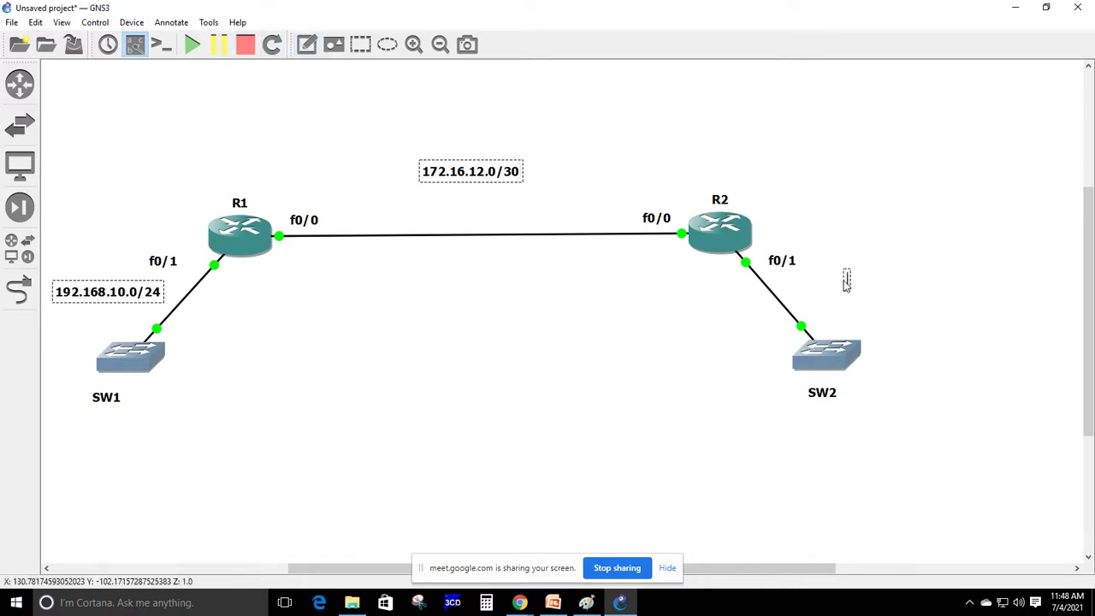
{"action": "type", "text": "192.168."}
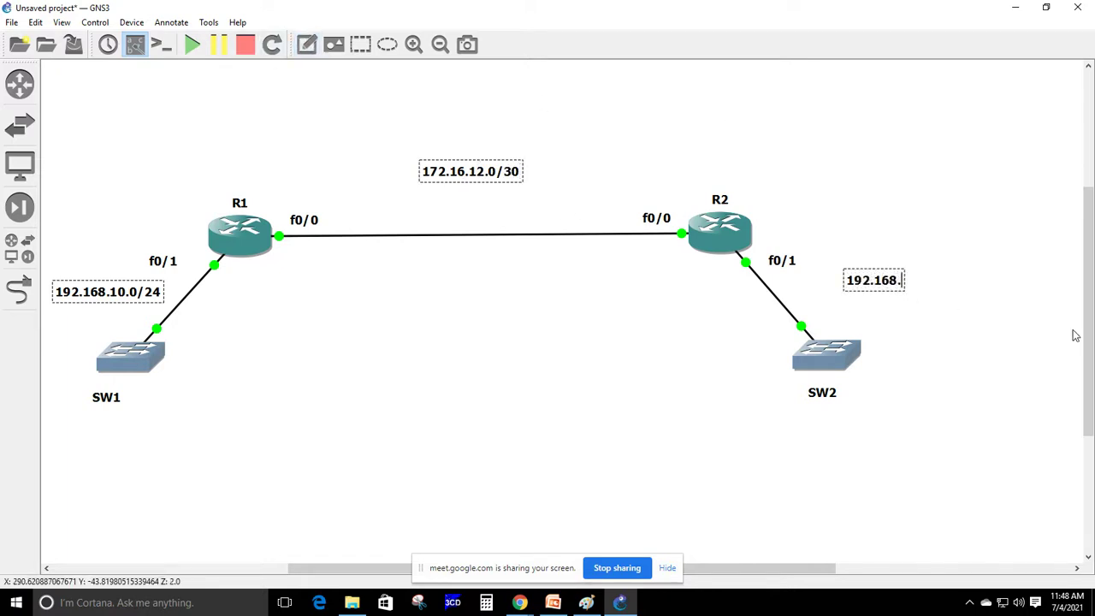
{"action": "type", "text": "20.0/24"}
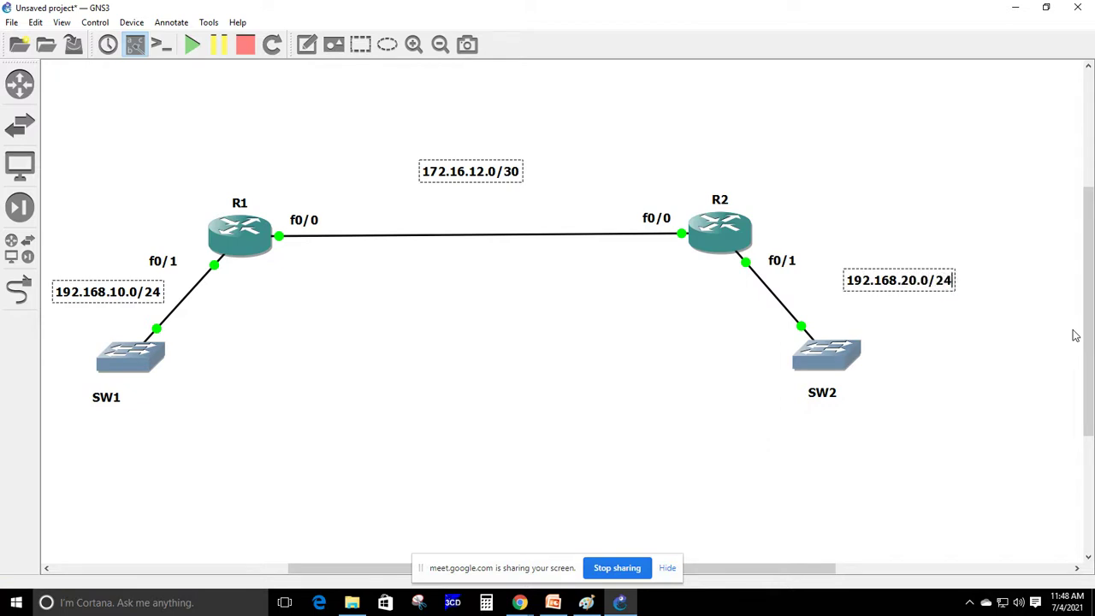
{"action": "left_click", "coordinate": [932, 154]}
Open R1's console in a maximised window and bring up the R1# prompt
{"action": "right_click", "coordinate": [246, 241]}
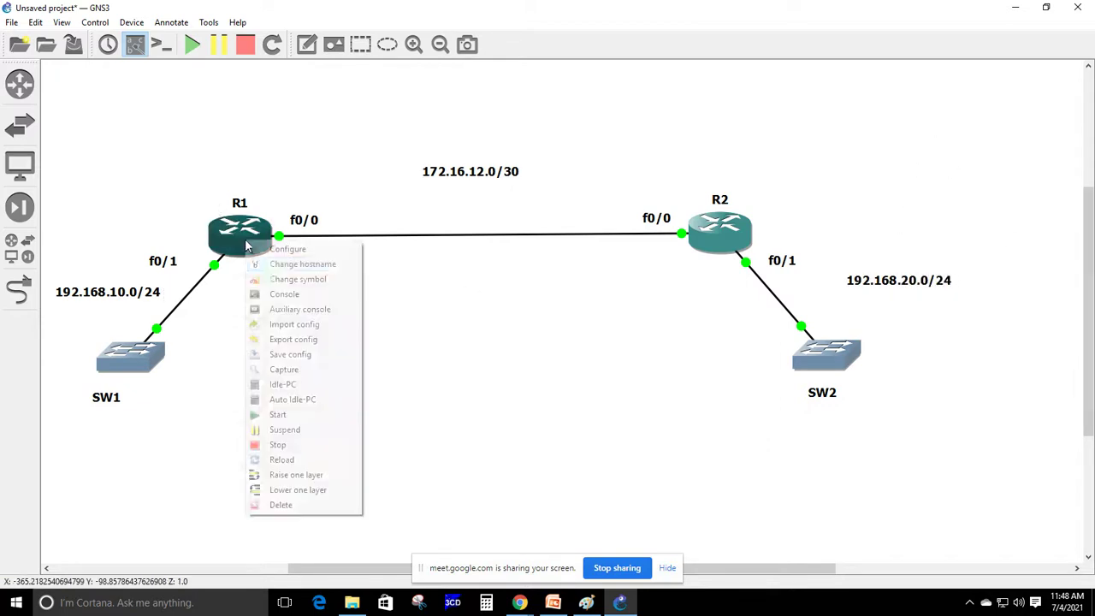
{"action": "left_click", "coordinate": [284, 294]}
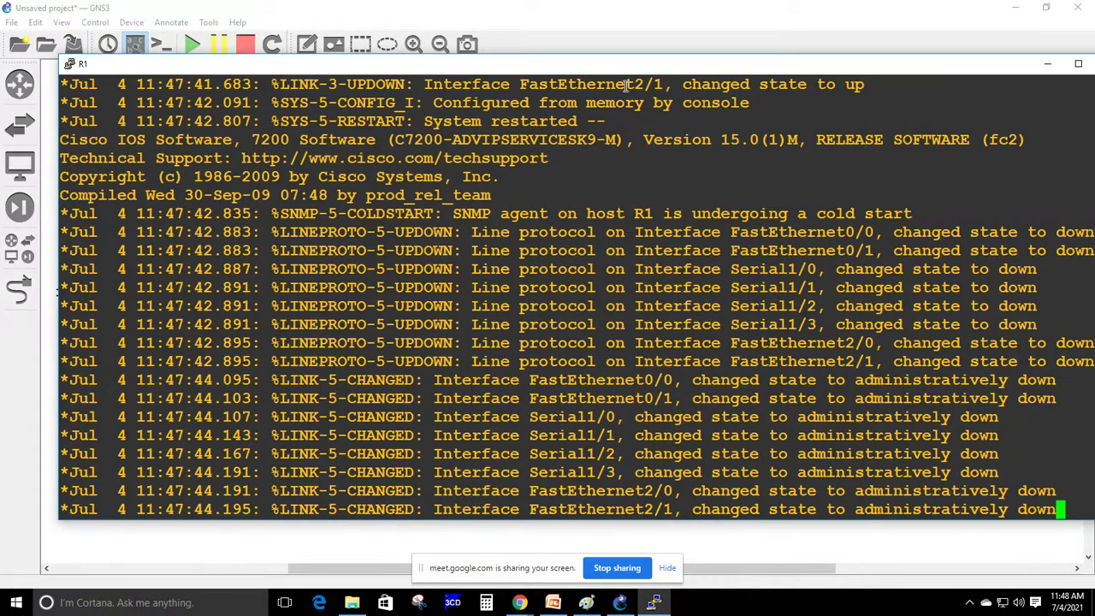
{"action": "double_click", "coordinate": [616, 66]}
{"action": "key", "text": "Return"}
{"action": "key", "text": "Return"}
{"action": "key", "text": "Return"}
{"action": "key", "text": "Return"}
{"action": "key", "text": "Return"}
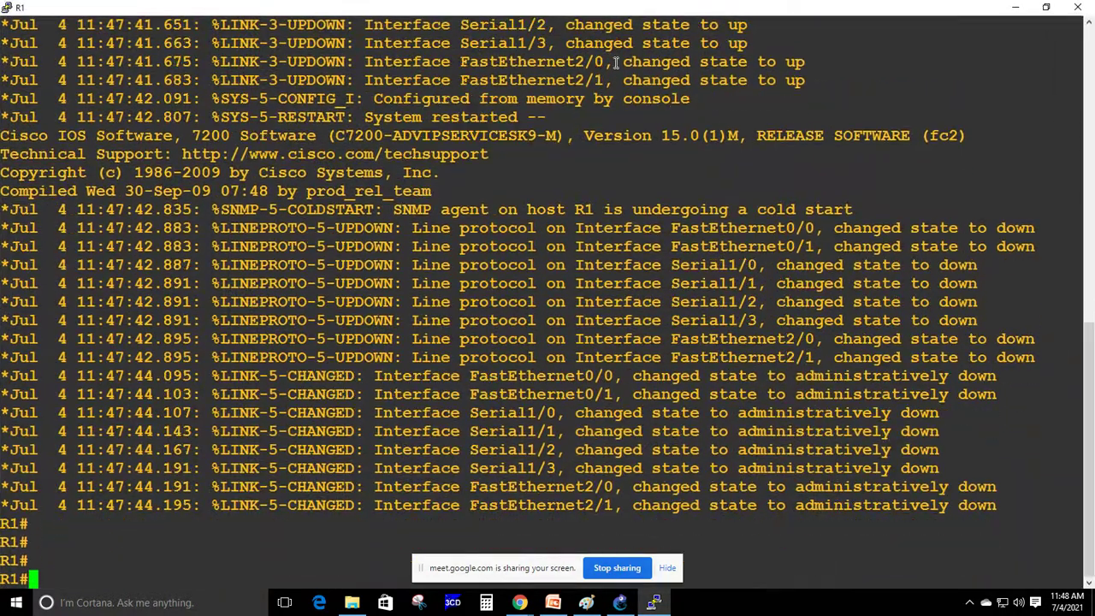
Enter global configuration mode on R1 with conf terminal and reset the terminal to clear the screen
{"action": "type", "text": "conf ter"}
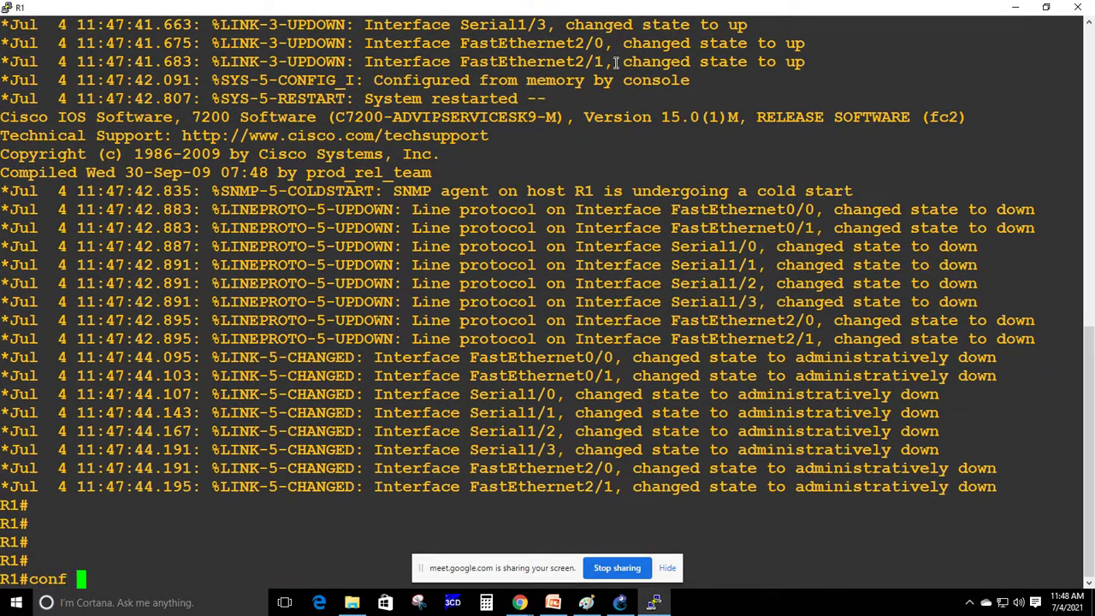
{"action": "key", "text": "Tab"}
{"action": "key", "text": "Return"}
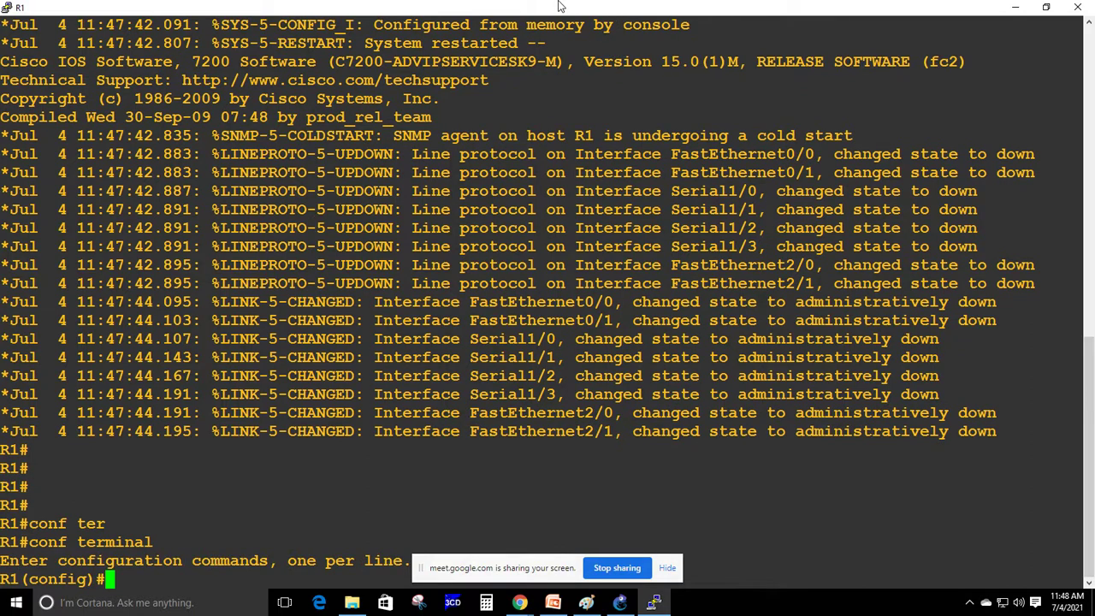
{"action": "key", "text": "alt+Tab"}
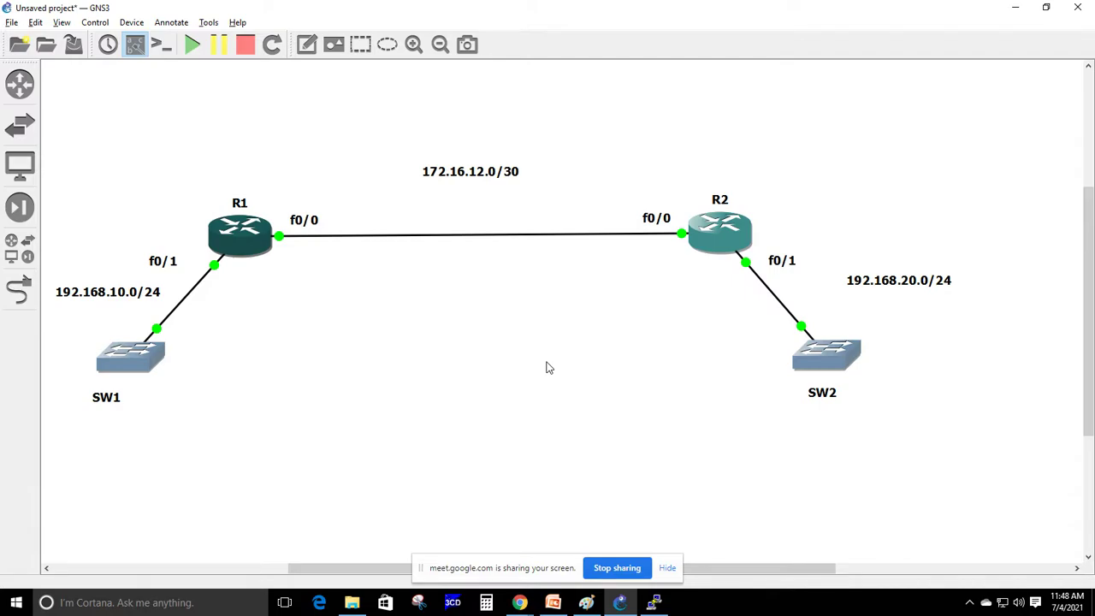
{"action": "key", "text": "alt+Tab"}
{"action": "right_click", "coordinate": [425, 15]}
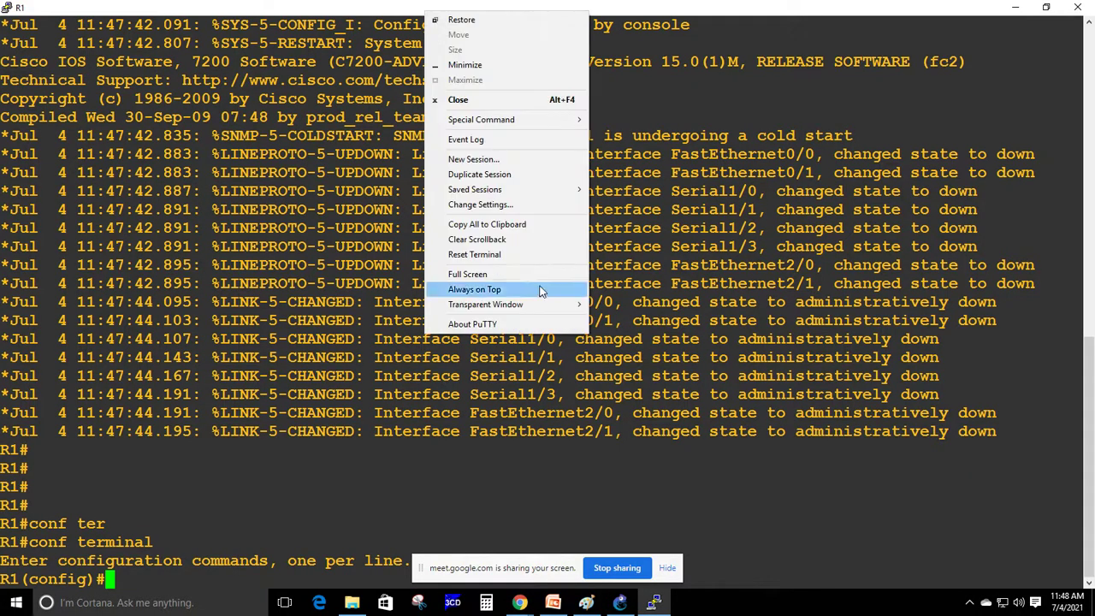
{"action": "left_click", "coordinate": [511, 254]}
{"action": "key", "text": "Return"}
Enter interface fa0/0 on R1 and enable it with no shut
{"action": "type", "text": "int fa0/0"}
{"action": "key", "text": "Return"}
{"action": "key", "text": "alt+Tab"}
{"action": "key", "text": "alt+Tab"}
{"action": "type", "text": "no shut"}
{"action": "key", "text": "Return"}
Assign IP address 172.16.12.1 with mask 255.255.255.252 to R1's fa0/0
{"action": "type", "text": "i"}
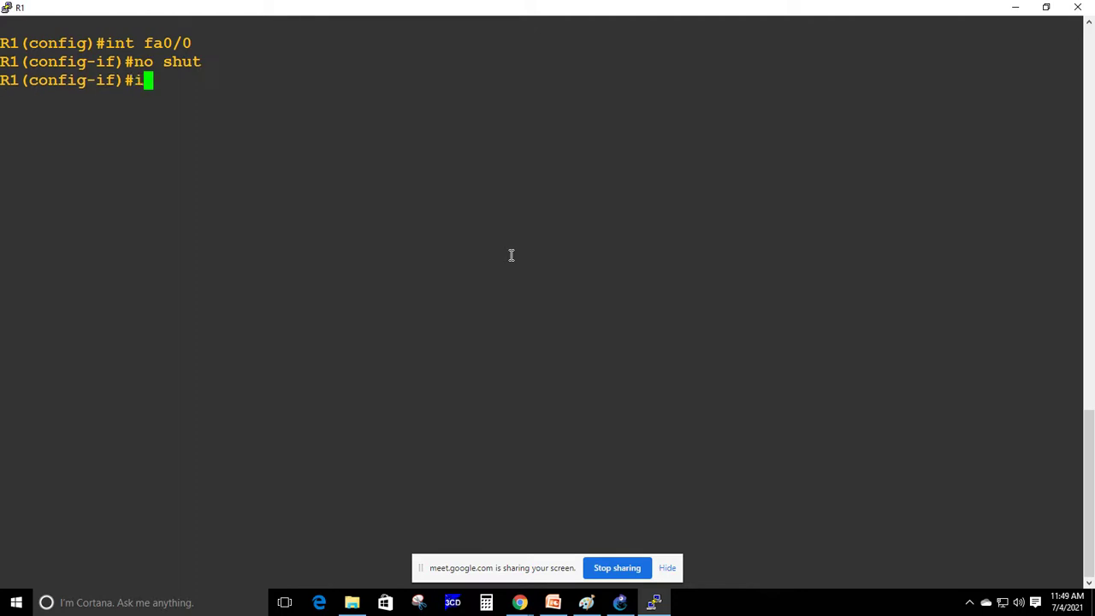
{"action": "type", "text": "p address 17"}
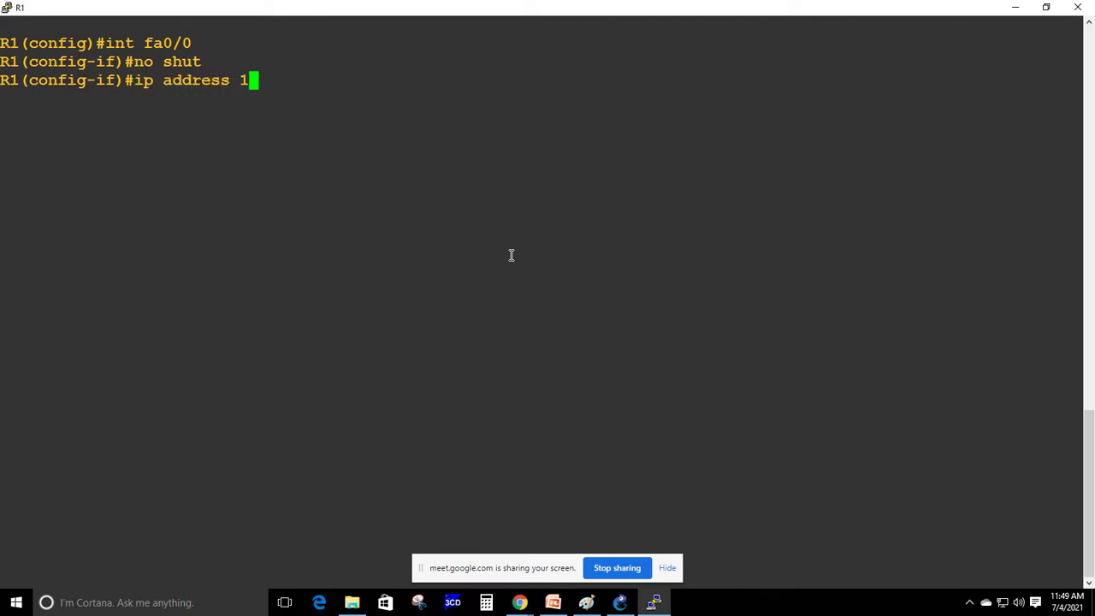
{"action": "key", "text": "BackSpace"}
{"action": "type", "text": "72."}
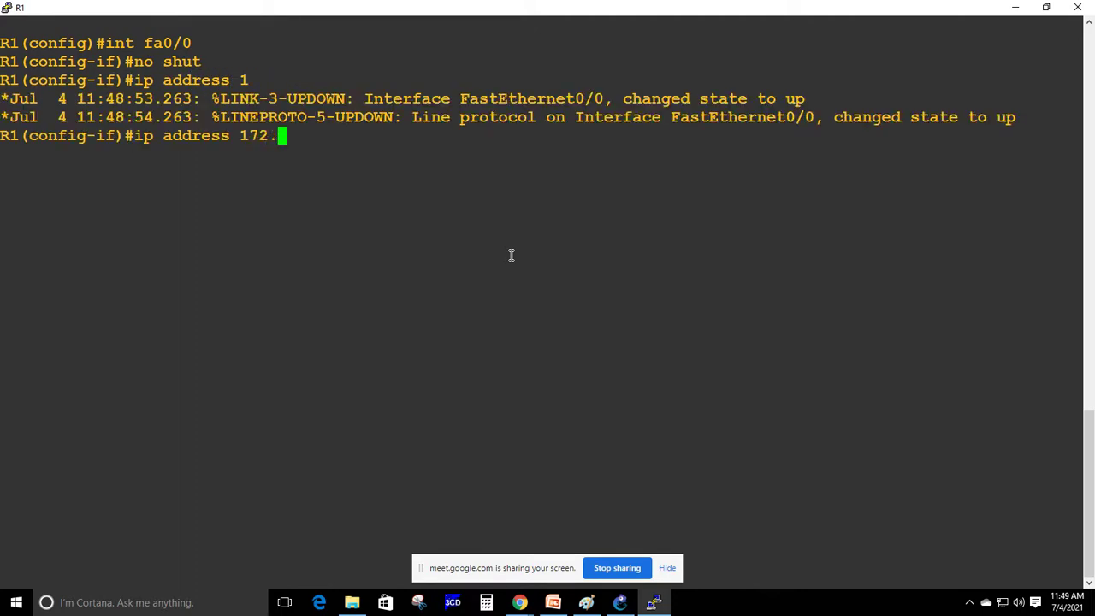
{"action": "type", "text": "16.12.1"}
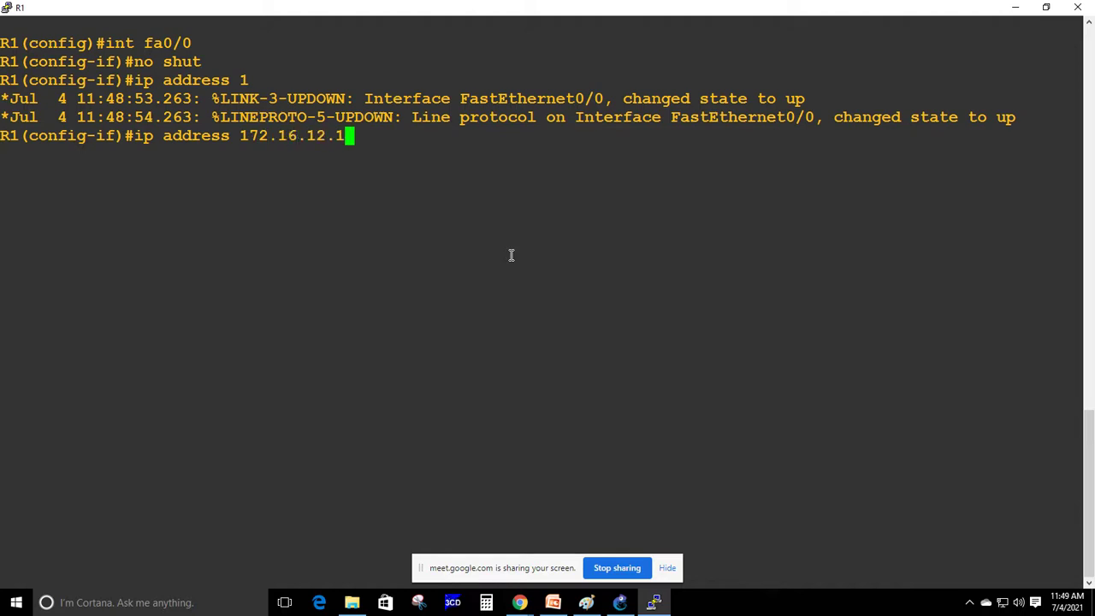
{"action": "type", "text": " 255.255.255.252"}
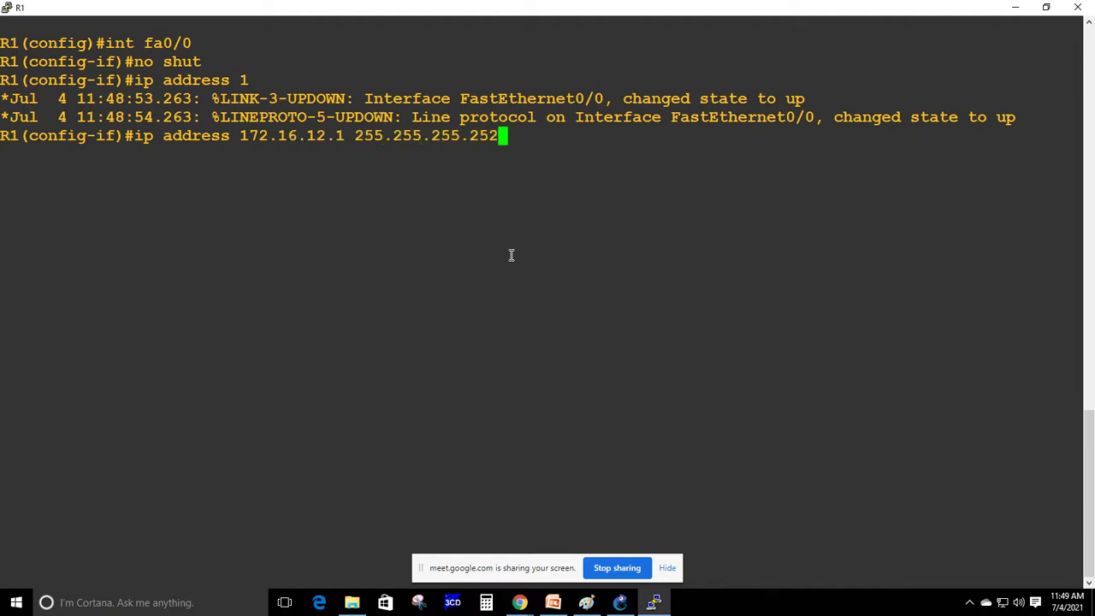
{"action": "key", "text": "Return"}
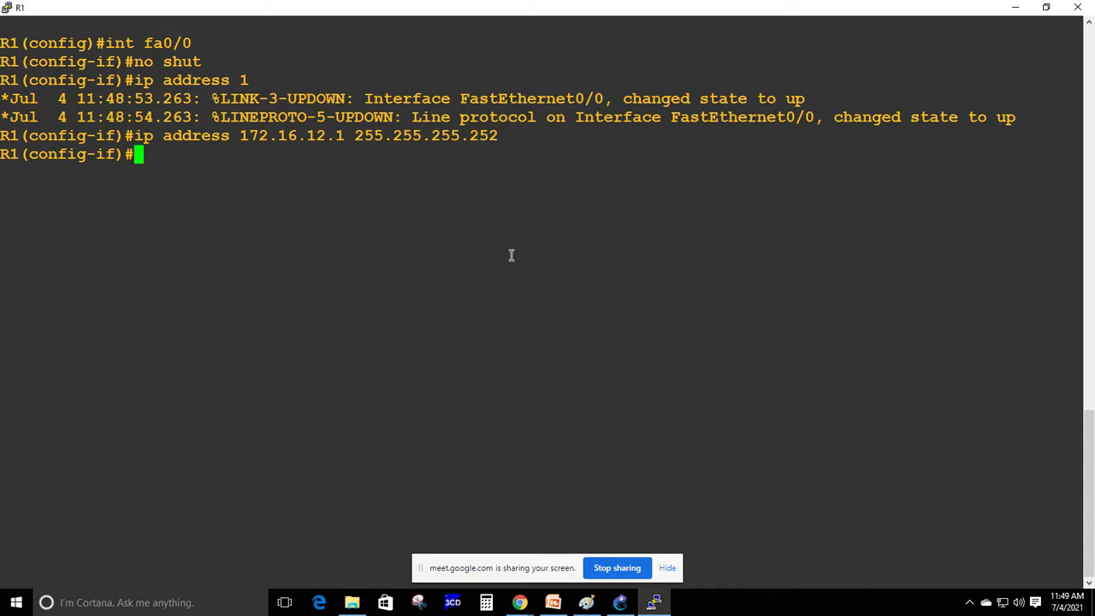
Exit R1's fa0/0 configuration and enter interface fa0/1
{"action": "type", "text": "exit"}
{"action": "key", "text": "Return"}
{"action": "key", "text": "Up"}
{"action": "key", "text": "Up"}
{"action": "key", "text": "Up"}
{"action": "key", "text": "Up"}
{"action": "key", "text": "Up"}
{"action": "key", "text": "BackSpace"}
{"action": "type", "text": "1"}
{"action": "key", "text": "Return"}
Assign IP address 192.168.10.1 with mask 255.255.255.0 to R1's fa0/1
{"action": "key", "text": "Up"}
{"action": "key", "text": "Up"}
{"action": "key", "text": "Up"}
{"action": "key", "text": "Left"}
{"action": "key", "text": "Left"}
{"action": "key", "text": "Left"}
{"action": "key", "text": "Left"}
{"action": "key", "text": "Left"}
{"action": "key", "text": "Left"}
{"action": "key", "text": "Left"}
{"action": "key", "text": "Left"}
{"action": "key", "text": "Left"}
{"action": "key", "text": "Left"}
{"action": "key", "text": "Left"}
{"action": "key", "text": "Left"}
{"action": "key", "text": "Left"}
{"action": "key", "text": "Left"}
{"action": "key", "text": "Left"}
{"action": "key", "text": "Left"}
{"action": "key", "text": "Right"}
{"action": "key", "text": "Right"}
{"action": "key", "text": "Right"}
{"action": "key", "text": "Right"}
{"action": "key", "text": "Right"}
{"action": "key", "text": "Right"}
{"action": "key", "text": "Right"}
{"action": "key", "text": "Right"}
{"action": "key", "text": "Right"}
{"action": "key", "text": "Right"}
{"action": "key", "text": "Right"}
{"action": "key", "text": "Right"}
{"action": "key", "text": "Right"}
{"action": "key", "text": "Right"}
{"action": "key", "text": "Right"}
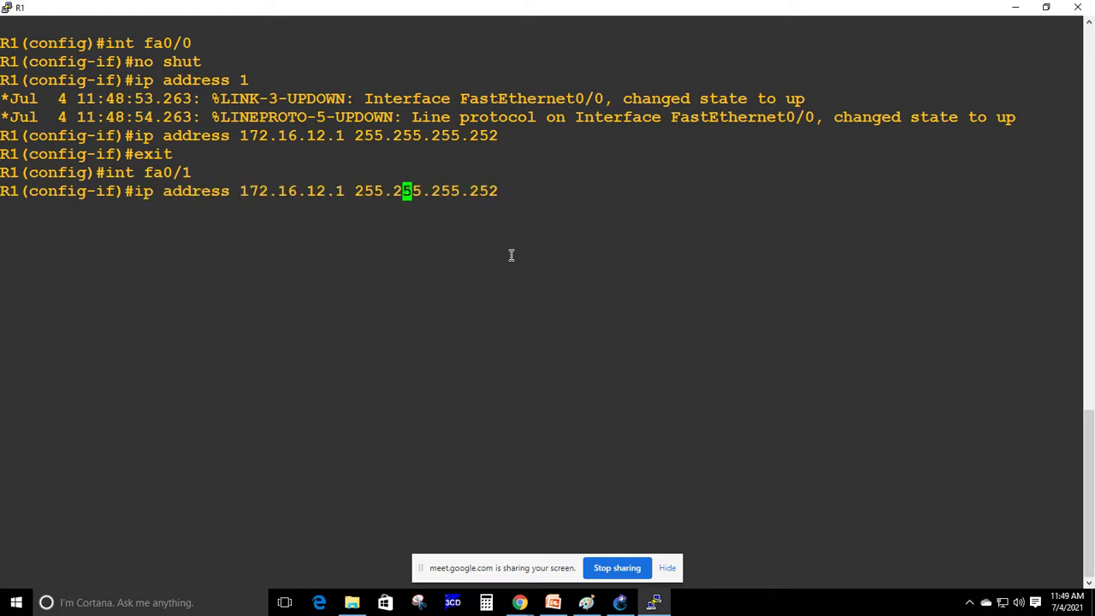
{"action": "key", "text": "BackSpace"}
{"action": "key", "text": "BackSpace"}
{"action": "key", "text": "BackSpace"}
{"action": "key", "text": "BackSpace"}
{"action": "key", "text": "BackSpace"}
{"action": "key", "text": "BackSpace"}
{"action": "key", "text": "BackSpace"}
{"action": "key", "text": "BackSpace"}
{"action": "key", "text": "BackSpace"}
{"action": "key", "text": "BackSpace"}
{"action": "key", "text": "BackSpace"}
{"action": "key", "text": "BackSpace"}
{"action": "key", "text": "BackSpace"}
{"action": "key", "text": "BackSpace"}
{"action": "key", "text": "BackSpace"}
{"action": "key", "text": "BackSpace"}
{"action": "key", "text": "BackSpace"}
{"action": "key", "text": "BackSpace"}
{"action": "key", "text": "BackSpace"}
{"action": "key", "text": "BackSpace"}
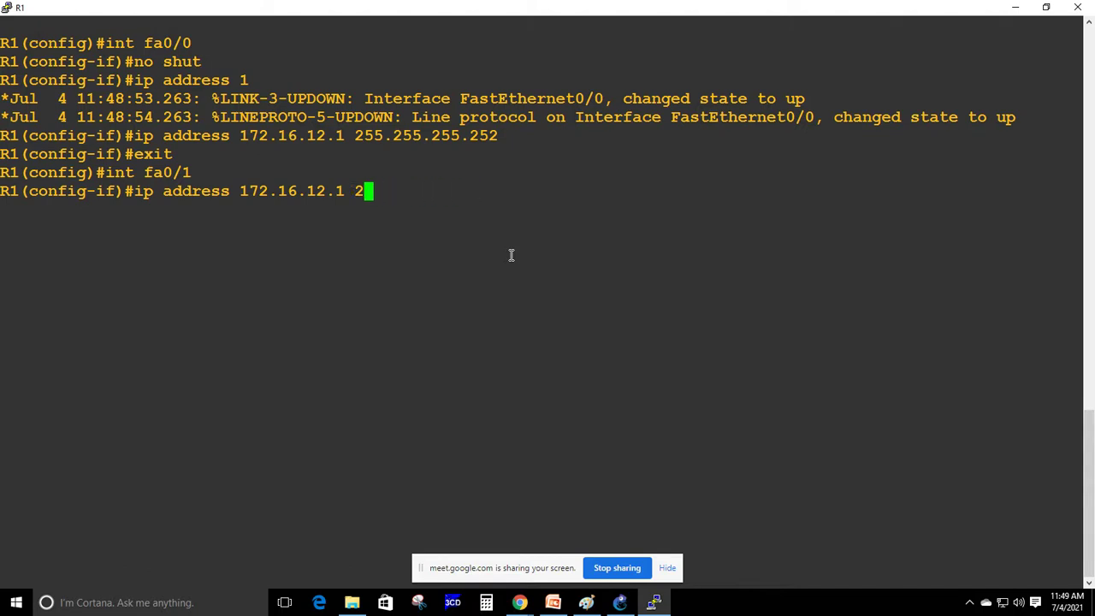
{"action": "key", "text": "BackSpace"}
{"action": "type", "text": "9"}
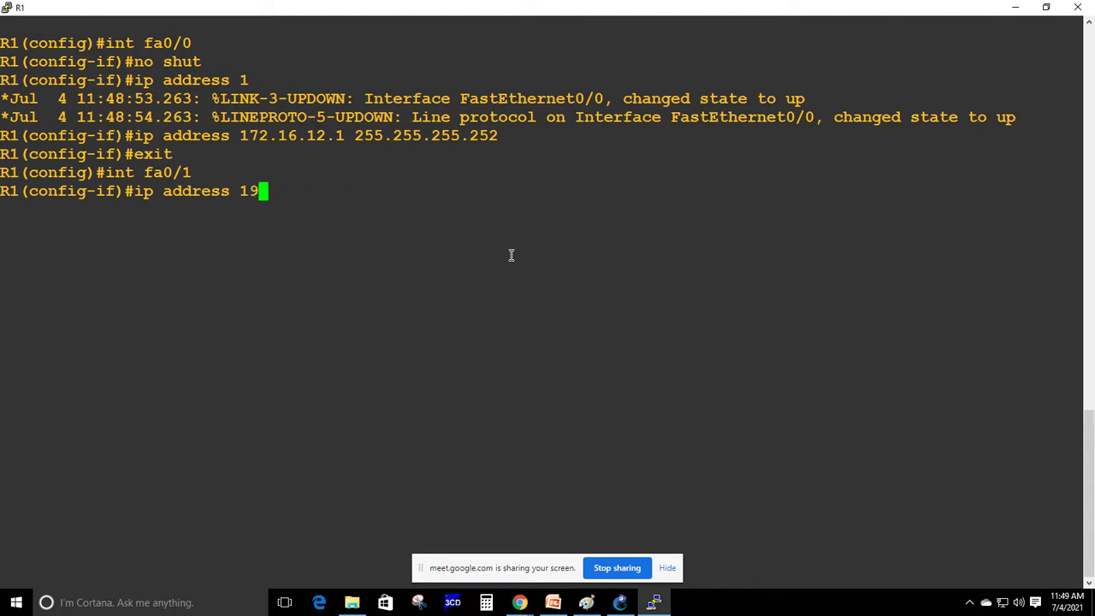
{"action": "type", "text": "2.168.10.1"}
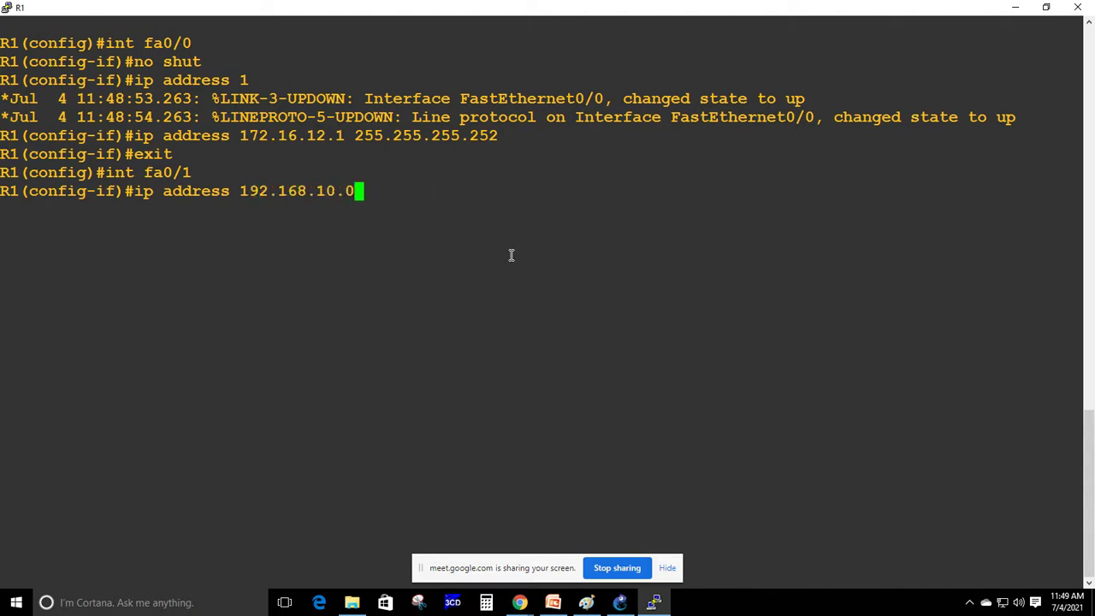
{"action": "type", "text": " 255.255.255.0"}
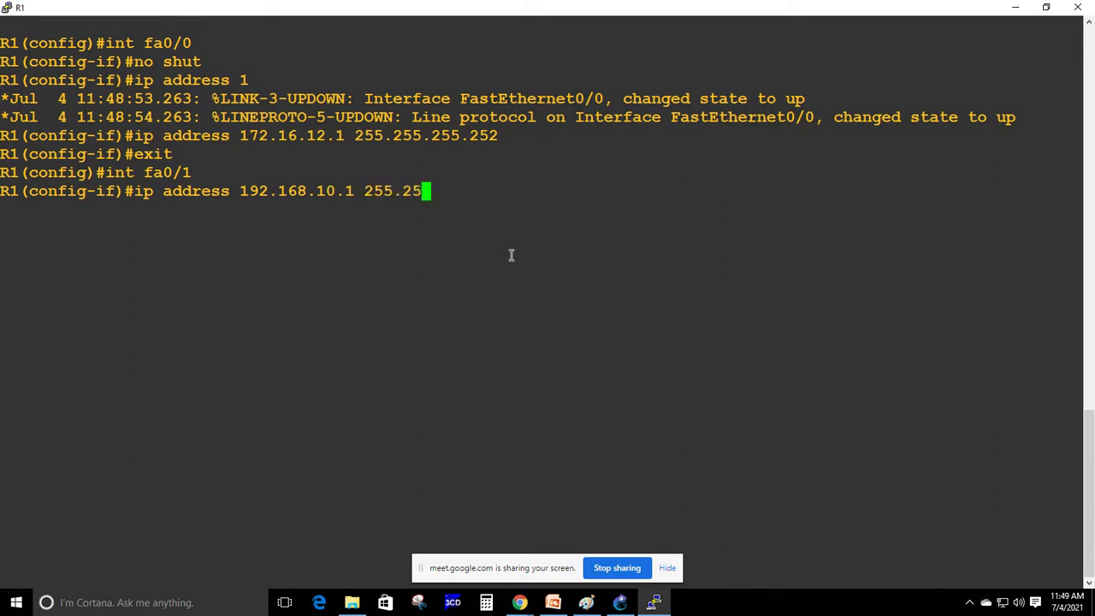
{"action": "key", "text": "Return"}
Enable R1's fa0/1 interface with no shut
{"action": "key", "text": "Up"}
{"action": "key", "text": "Up"}
{"action": "key", "text": "Up"}
{"action": "key", "text": "Up"}
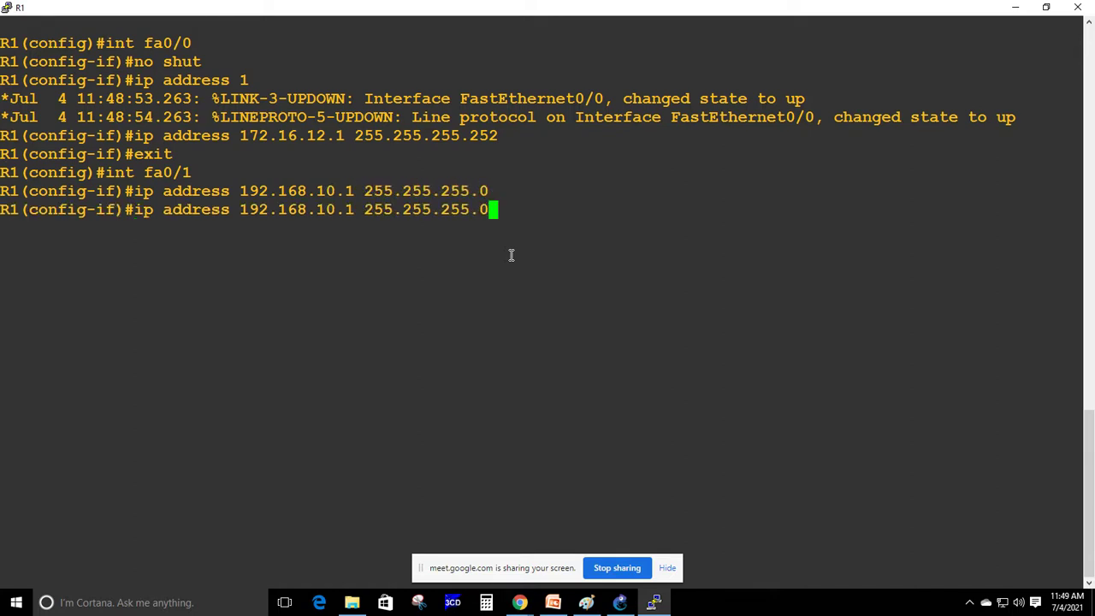
{"action": "key", "text": "Up"}
{"action": "key", "text": "Up"}
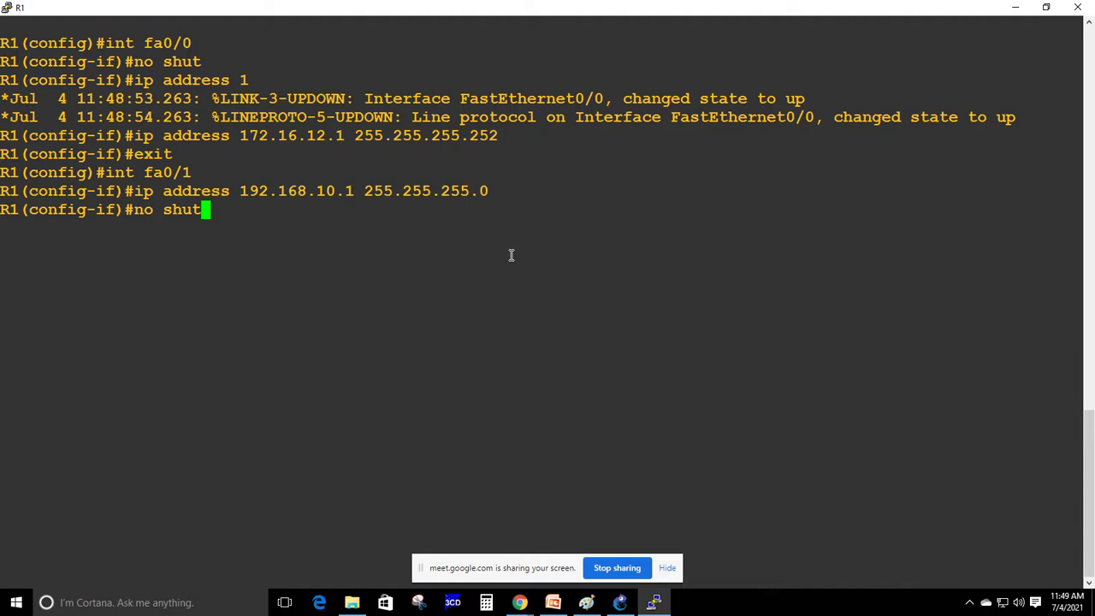
{"action": "key", "text": "Return"}
Save R1's configuration with do wr and accept overwriting the previous NVRAM configuration
{"action": "type", "text": "do wr"}
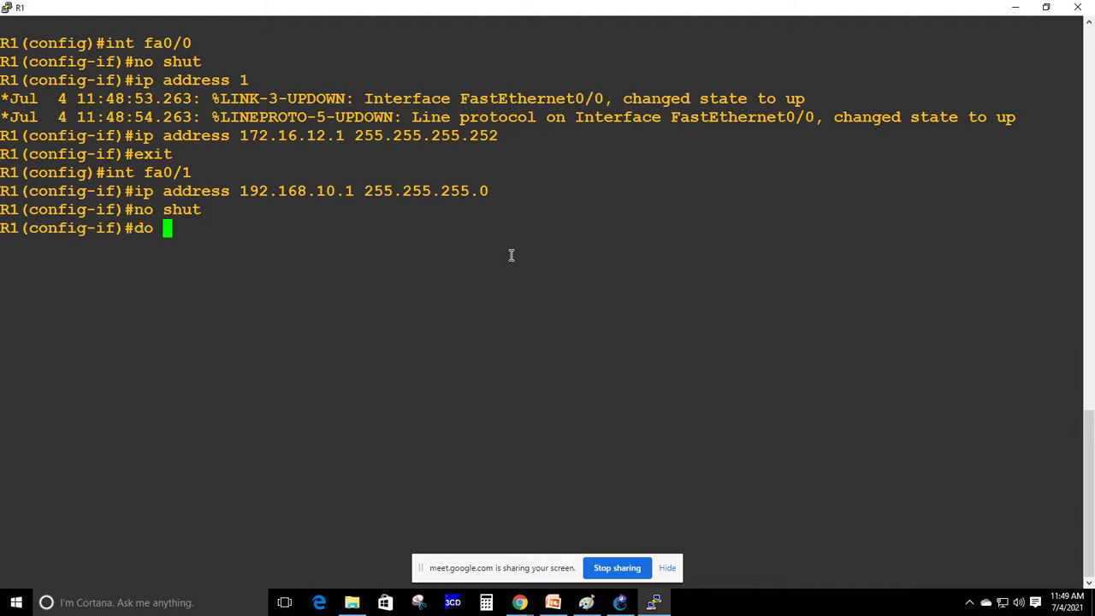
{"action": "key", "text": "Return"}
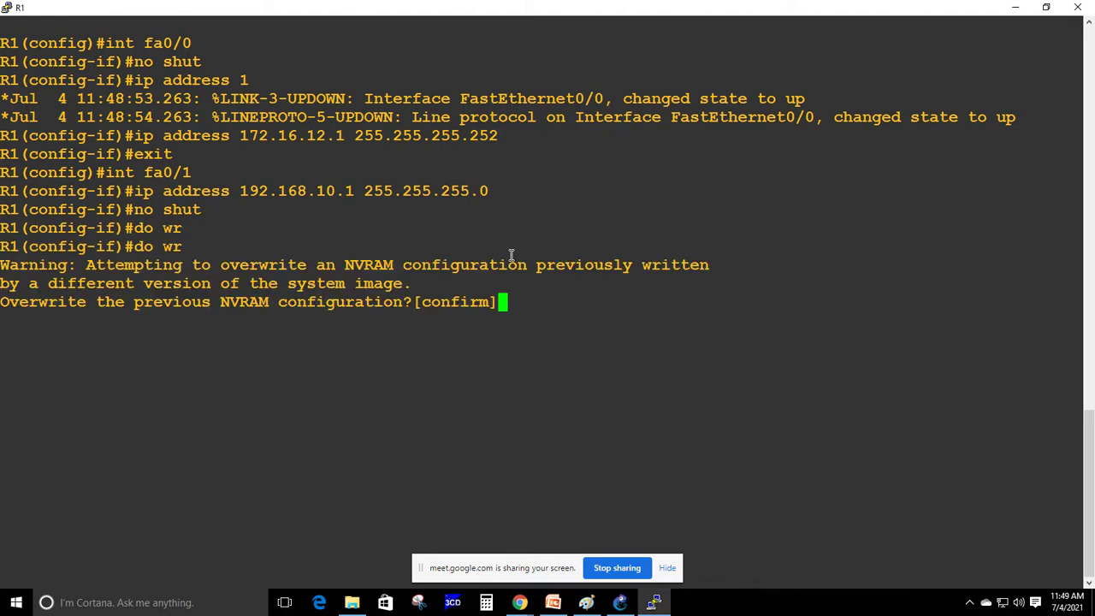
{"action": "key", "text": "Return"}
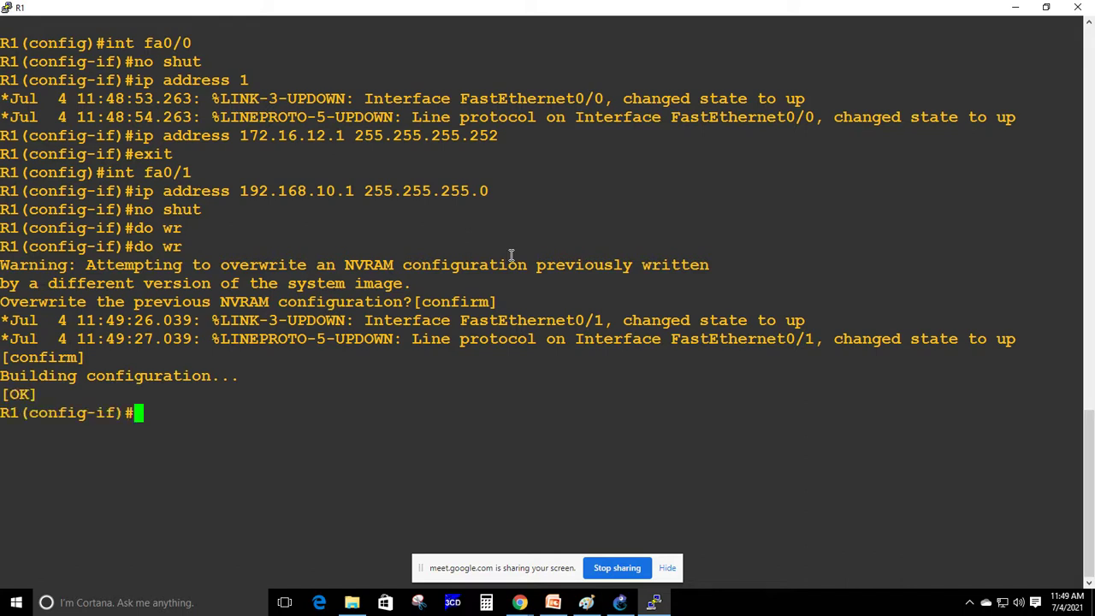
Return R1 to global configuration mode and reset its terminal to clear the screen
{"action": "type", "text": "exit"}
{"action": "key", "text": "Return"}
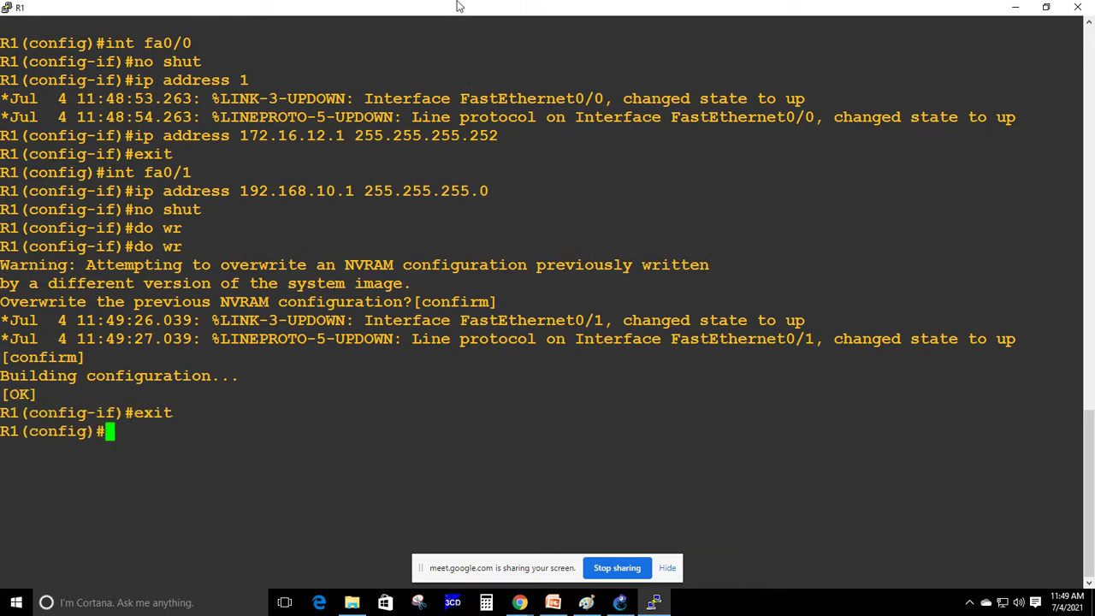
{"action": "right_click", "coordinate": [455, 5]}
{"action": "left_click", "coordinate": [517, 246]}
{"action": "key", "text": "Return"}
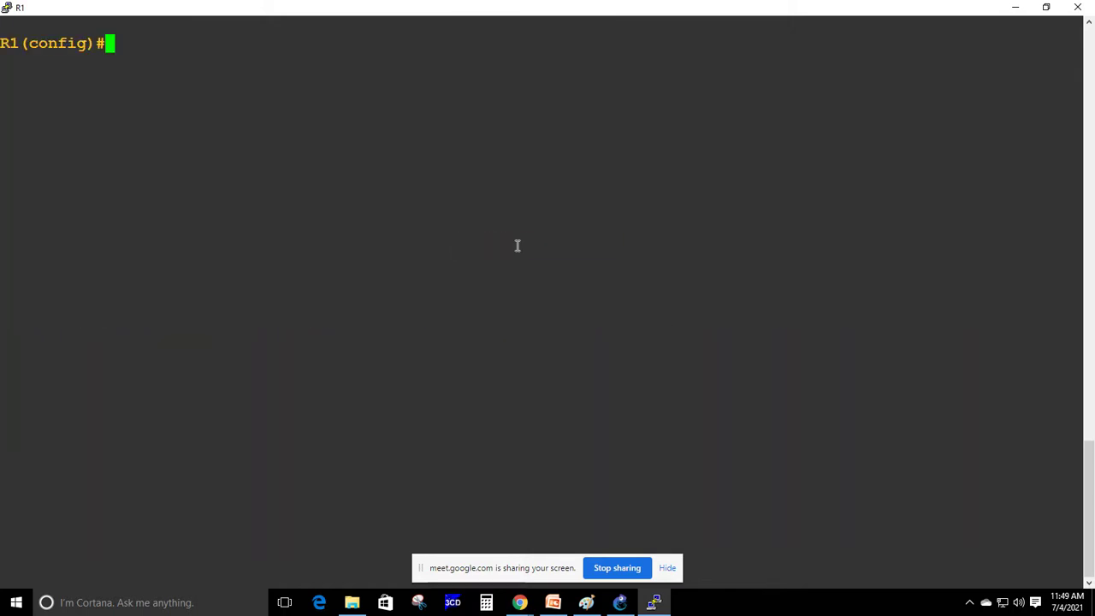
Switch to GNS3, open R2's console in a maximised window and bring up the R2# prompt
{"action": "left_click", "coordinate": [619, 602]}
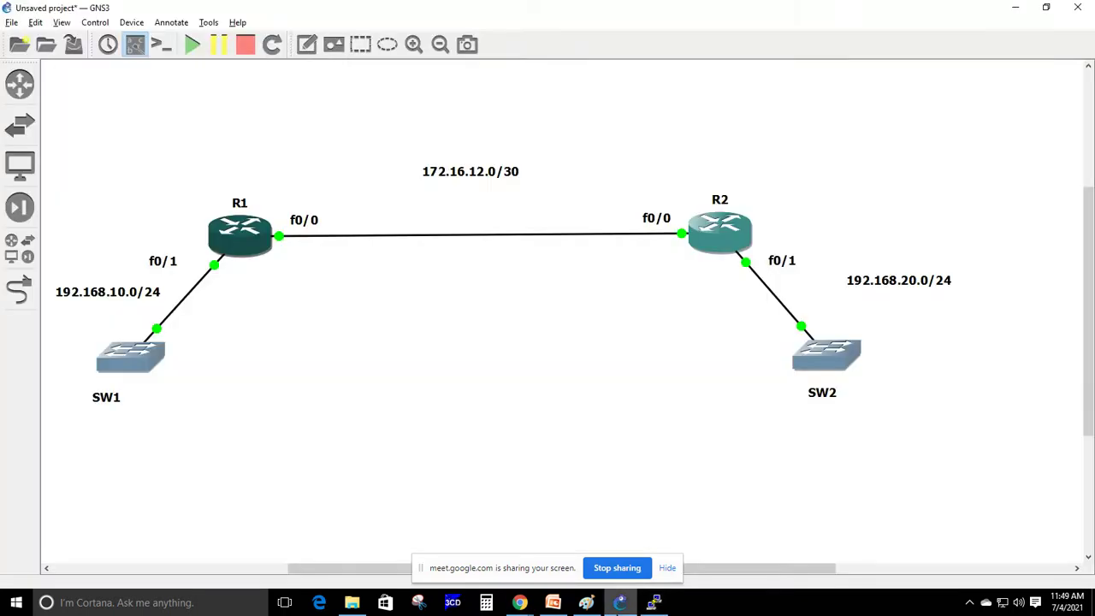
{"action": "right_click", "coordinate": [719, 221]}
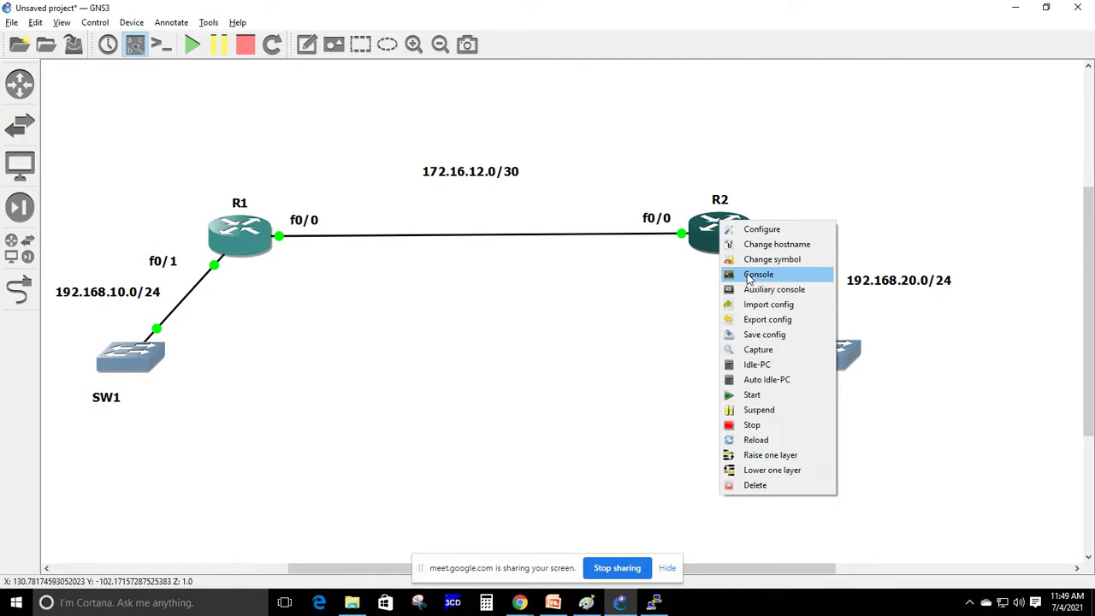
{"action": "left_click", "coordinate": [744, 273]}
{"action": "double_click", "coordinate": [494, 83]}
{"action": "key", "text": "Return"}
{"action": "key", "text": "Return"}
{"action": "key", "text": "Return"}
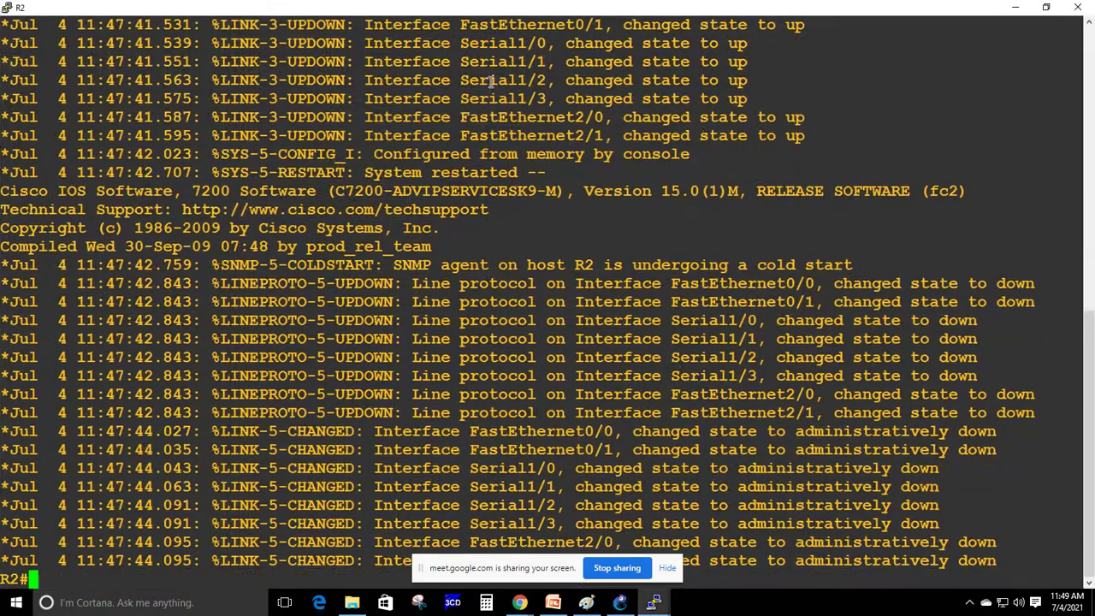
{"action": "key", "text": "Return"}
{"action": "key", "text": "Return"}
{"action": "key", "text": "Return"}
Enter global configuration mode on R2 with conf terminal and reset the terminal to clear the screen
{"action": "type", "text": "conf ter"}
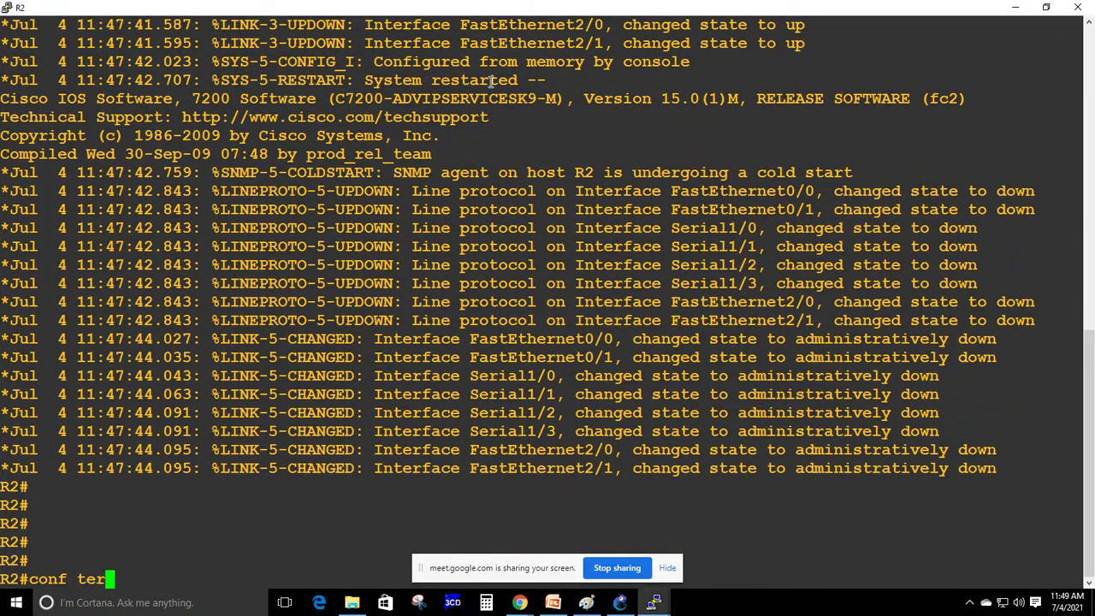
{"action": "key", "text": "Tab"}
{"action": "key", "text": "Return"}
{"action": "right_click", "coordinate": [468, 3]}
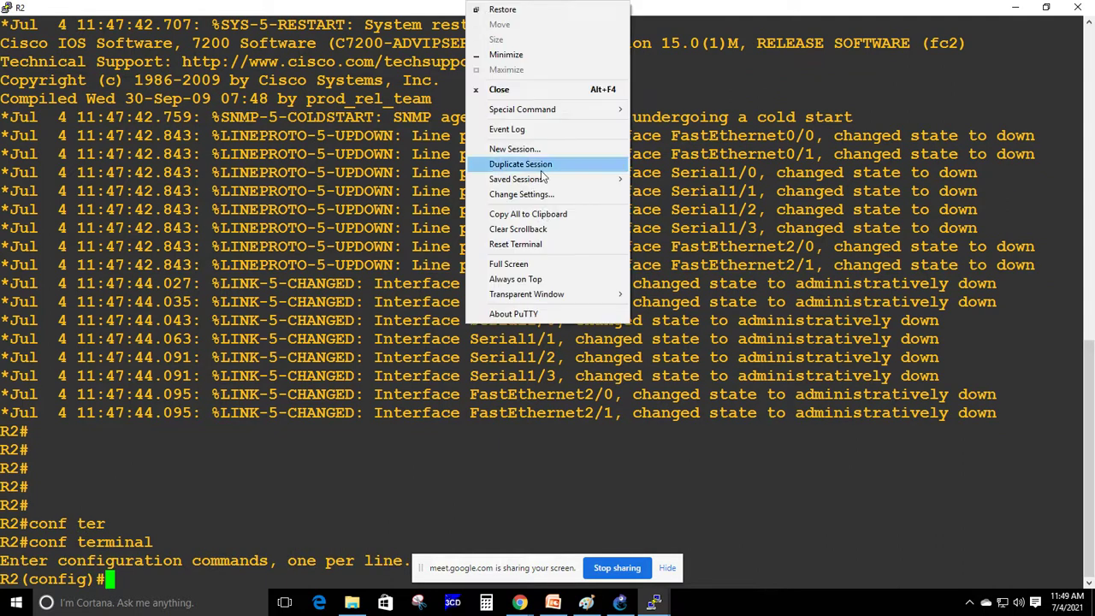
{"action": "left_click", "coordinate": [543, 245]}
{"action": "key", "text": "Return"}
Configure R2's fa0/0 with IP address 172.16.12.2 and mask 255.255.255.252, and enable it with no shut
{"action": "type", "text": "in"}
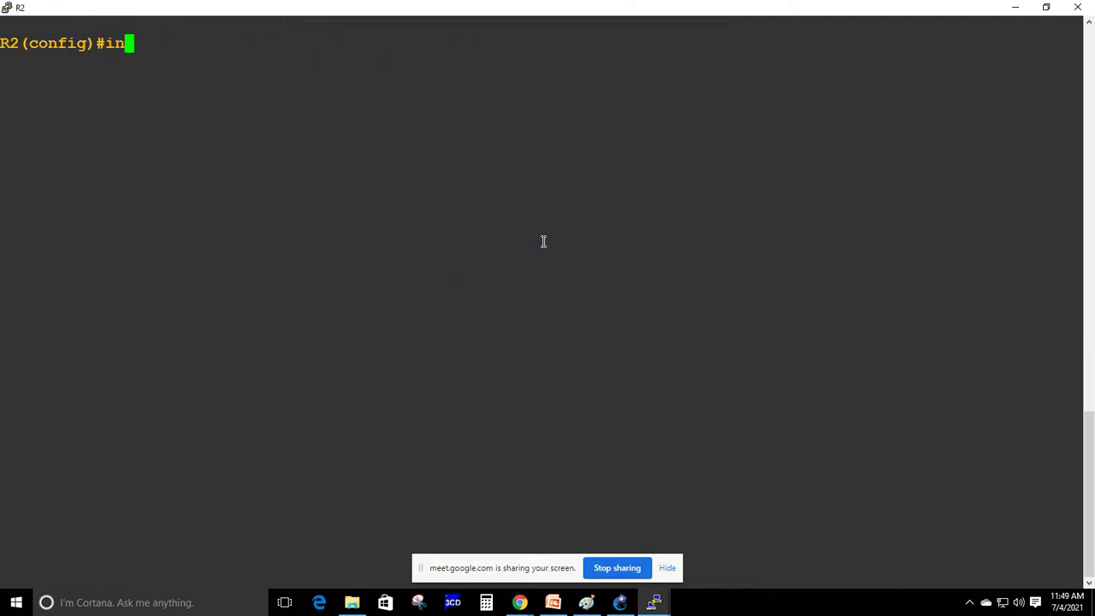
{"action": "type", "text": "t fa0/0"}
{"action": "key", "text": "Return"}
{"action": "type", "text": "ip address "}
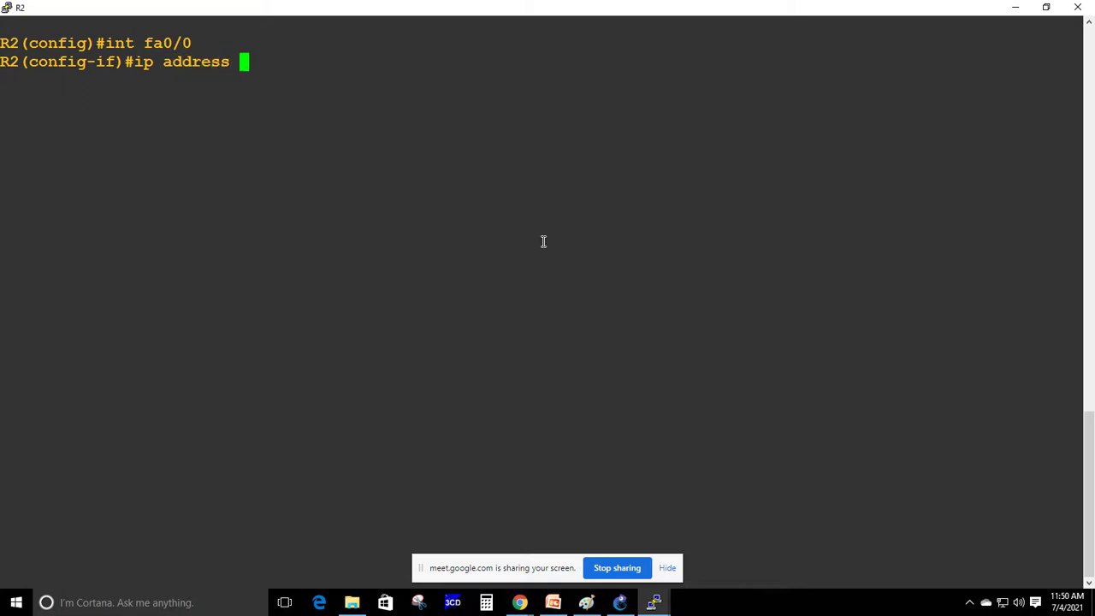
{"action": "type", "text": "172.16.12."}
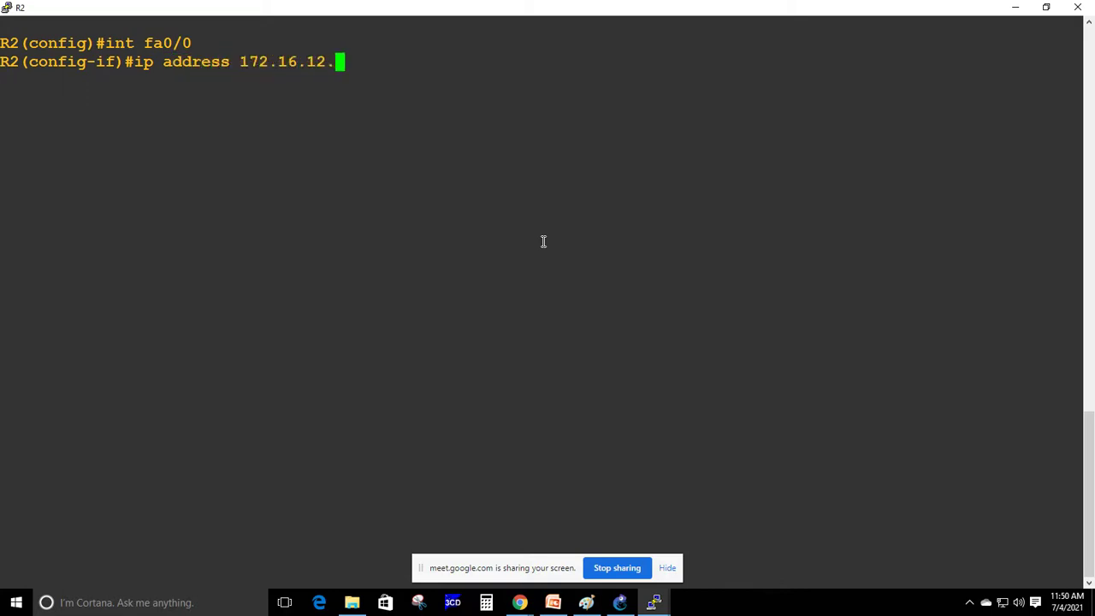
{"action": "type", "text": "2 255.255.255.252"}
{"action": "key", "text": "Return"}
{"action": "type", "text": "no shut"}
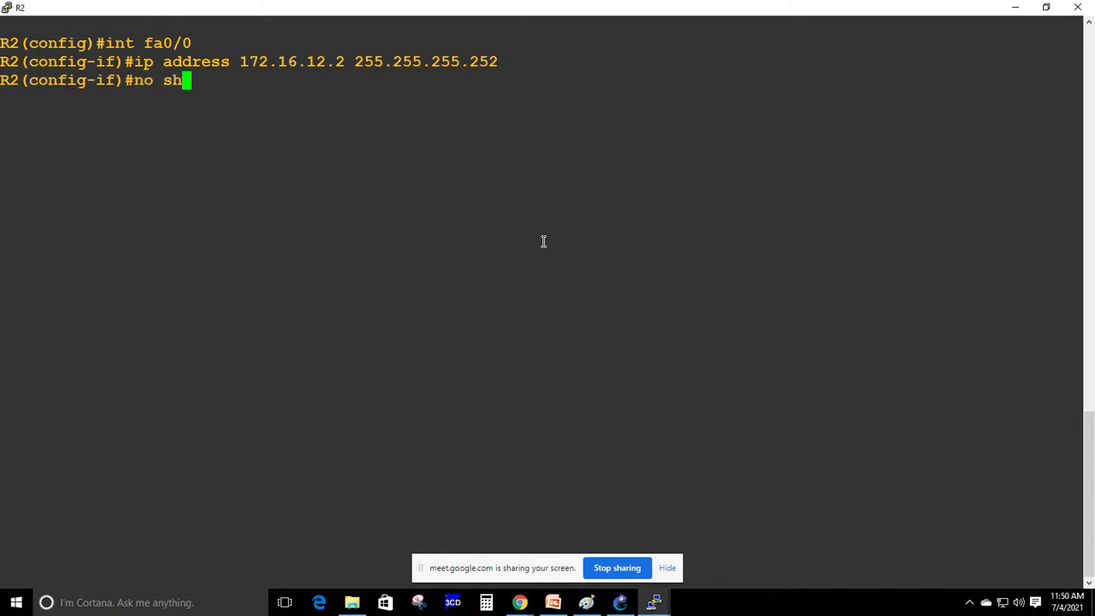
{"action": "key", "text": "Return"}
Configure R2's fa0/1 with IP address 192.168.20.1 and mask 255.255.255.0, and enable it with no shut
{"action": "key", "text": "Up"}
{"action": "key", "text": "Up"}
{"action": "key", "text": "Up"}
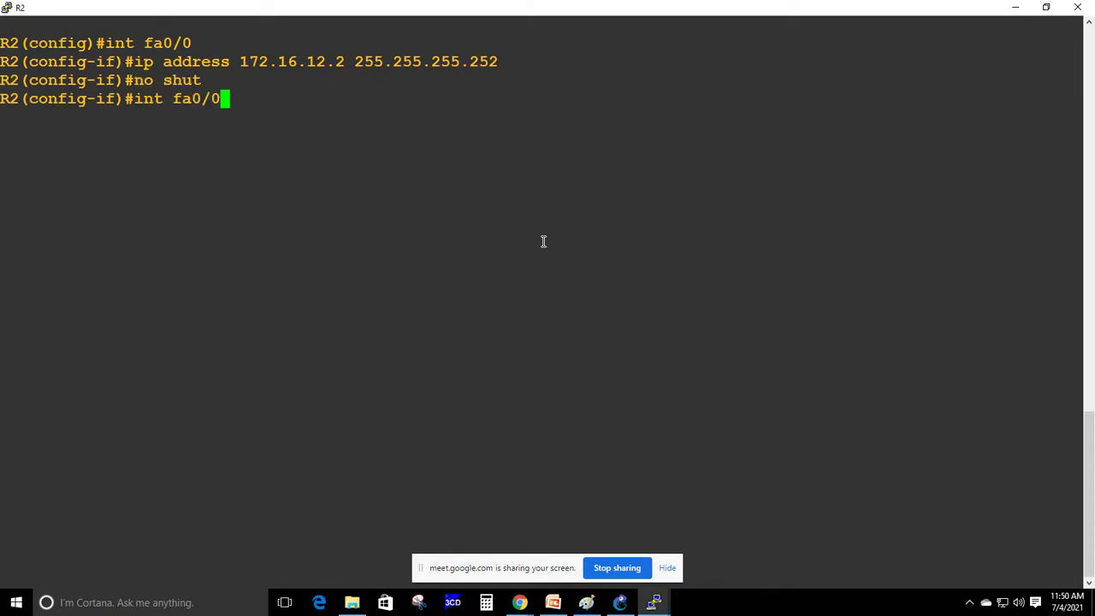
{"action": "key", "text": "BackSpace"}
{"action": "type", "text": "1"}
{"action": "key", "text": "Return"}
{"action": "type", "text": "ip"}
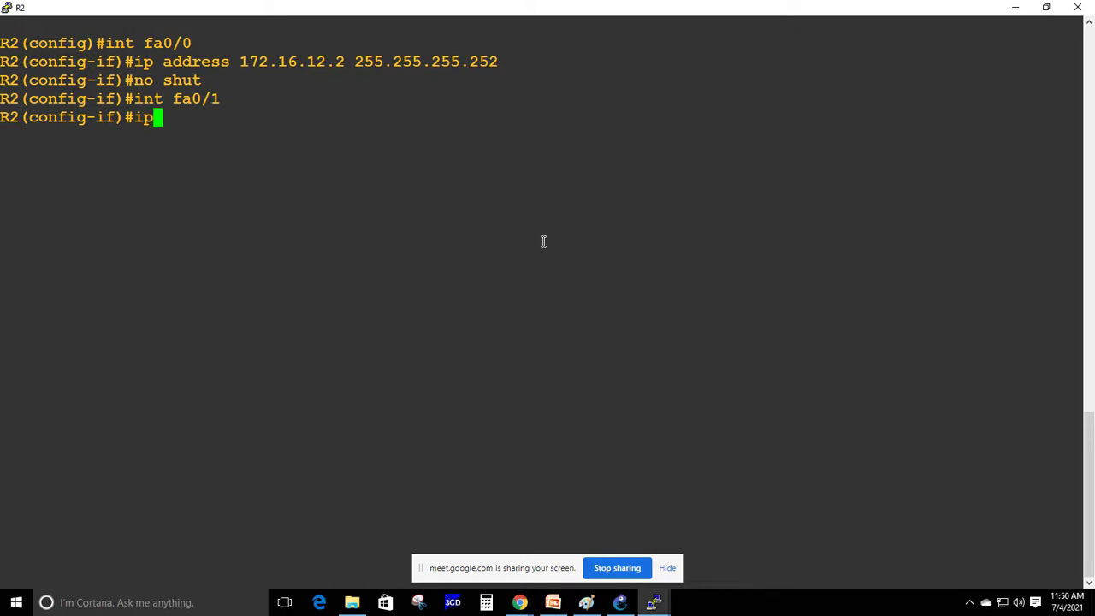
{"action": "type", "text": " address 1"}
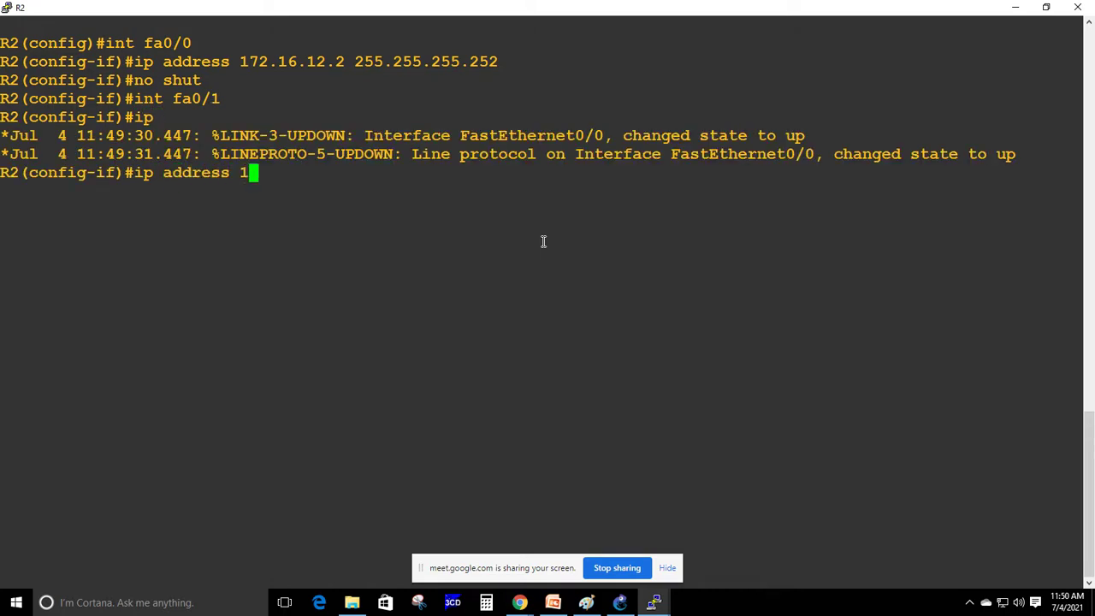
{"action": "type", "text": "92.168.20.1 2"}
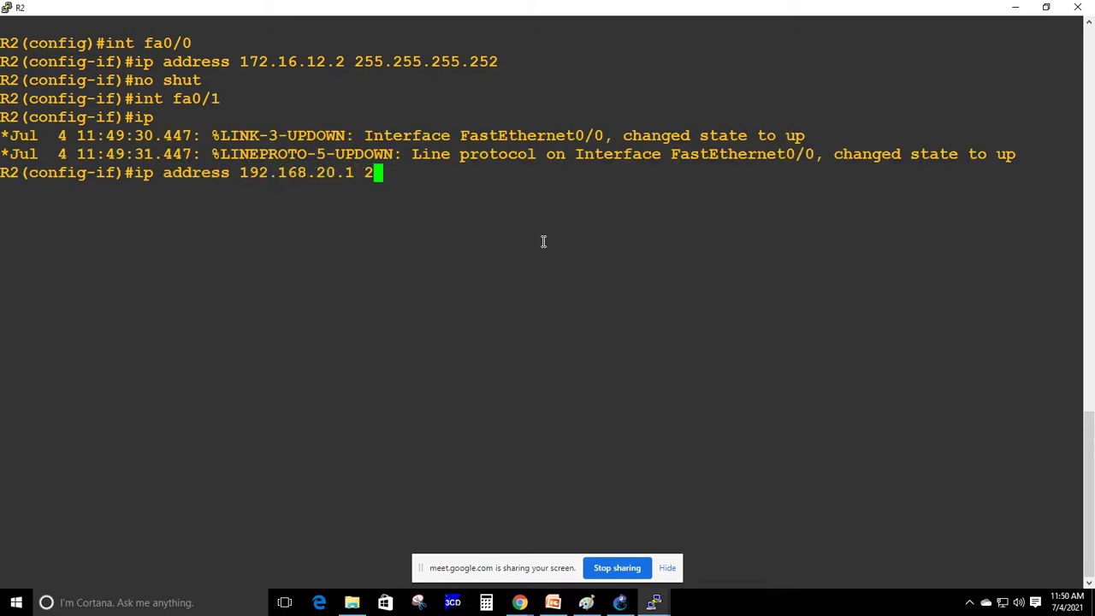
{"action": "type", "text": "55.255.255.0"}
{"action": "key", "text": "Return"}
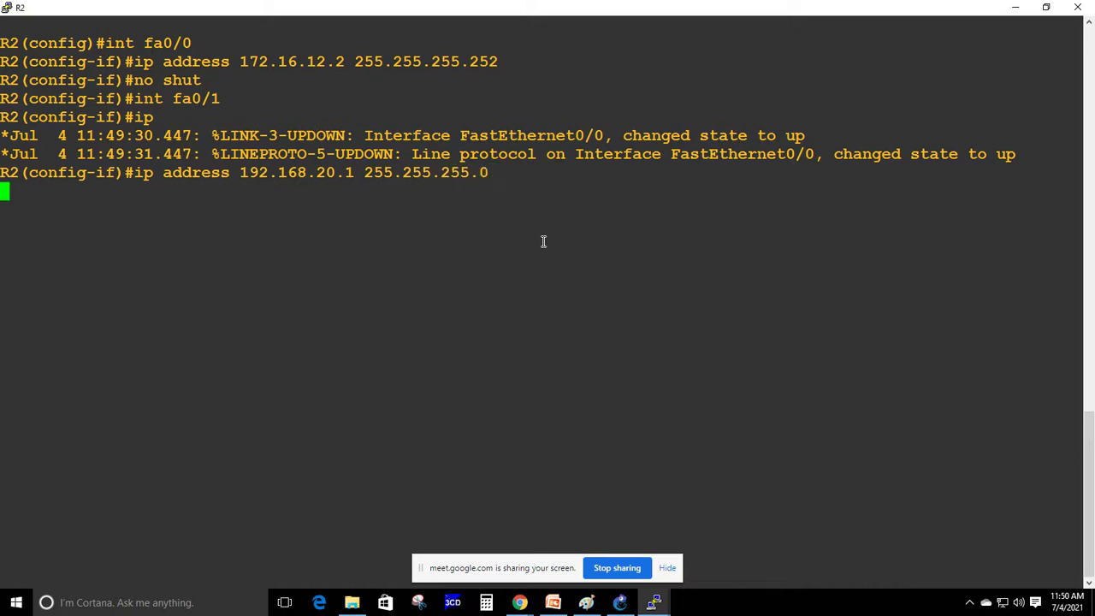
{"action": "key", "text": "Up"}
{"action": "key", "text": "Up"}
{"action": "key", "text": "Up"}
{"action": "key", "text": "Return"}
Exit interface configuration on R2 and save the configuration with do wr, confirming the NVRAM overwrite
{"action": "type", "text": "exit"}
{"action": "key", "text": "Return"}
{"action": "type", "text": "do wr"}
{"action": "key", "text": "Return"}
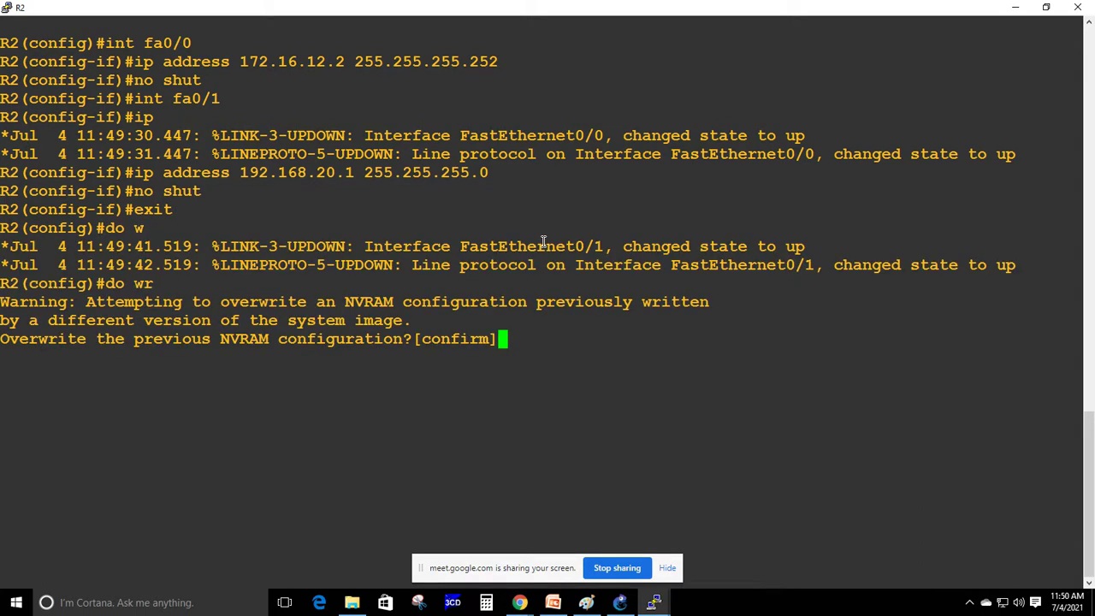
{"action": "key", "text": "Return"}
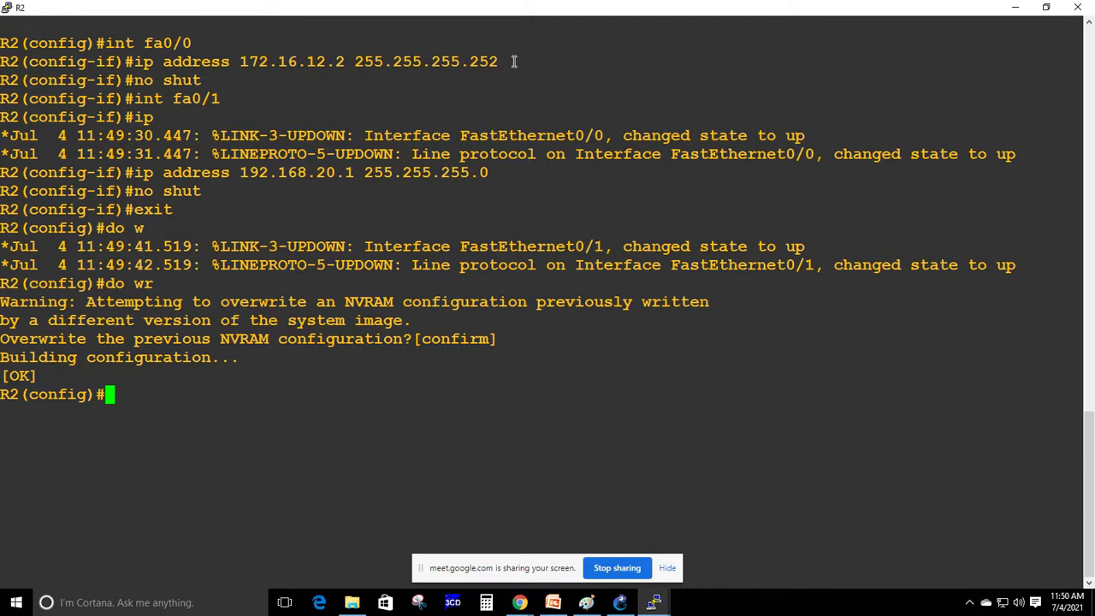
Reset R2's terminal to clear the screen, and minimise R1's console window
{"action": "right_click", "coordinate": [500, 8]}
{"action": "left_click", "coordinate": [549, 248]}
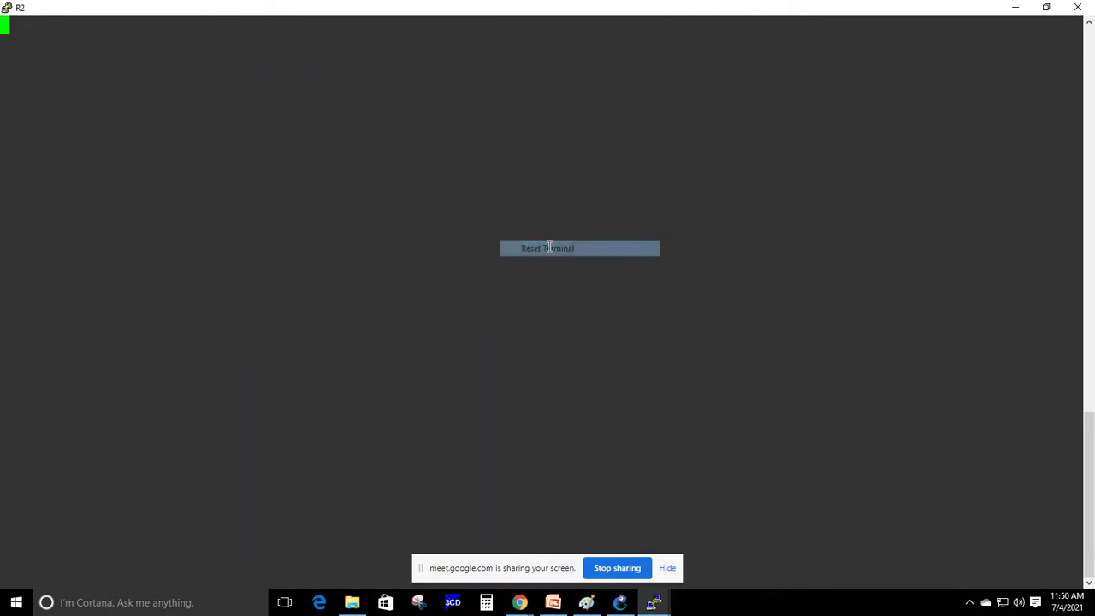
{"action": "key", "text": "Return"}
{"action": "mouse_move", "coordinate": [654, 603]}
{"action": "left_click", "coordinate": [550, 558]}
{"action": "left_click", "coordinate": [1015, 8]}
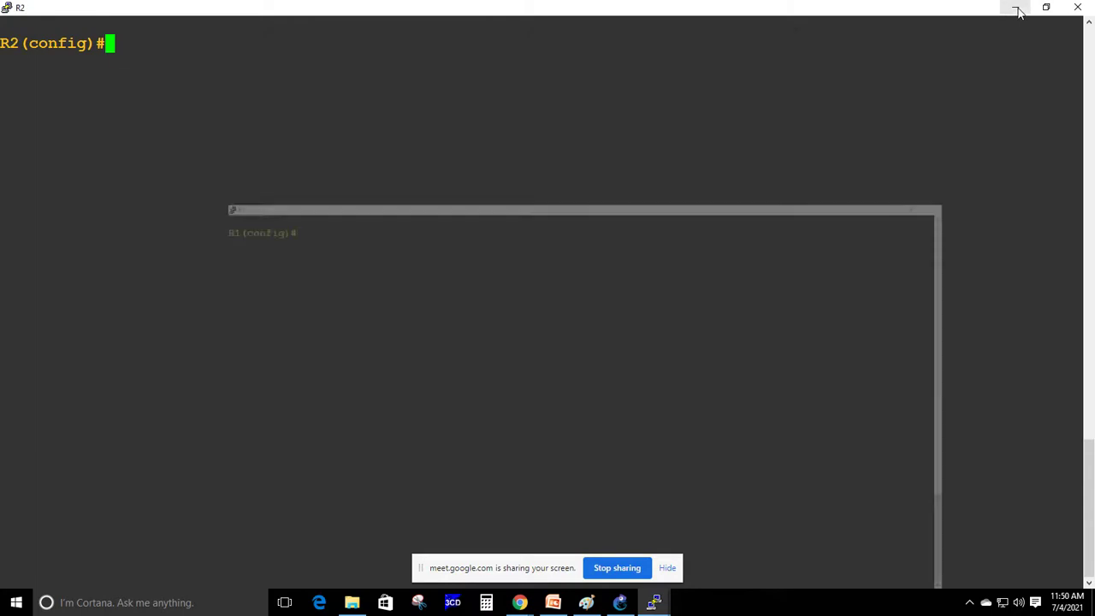
Switch to Paint and add the text "router ospf 1" below the link between R1 and R2
{"action": "left_click", "coordinate": [573, 605]}
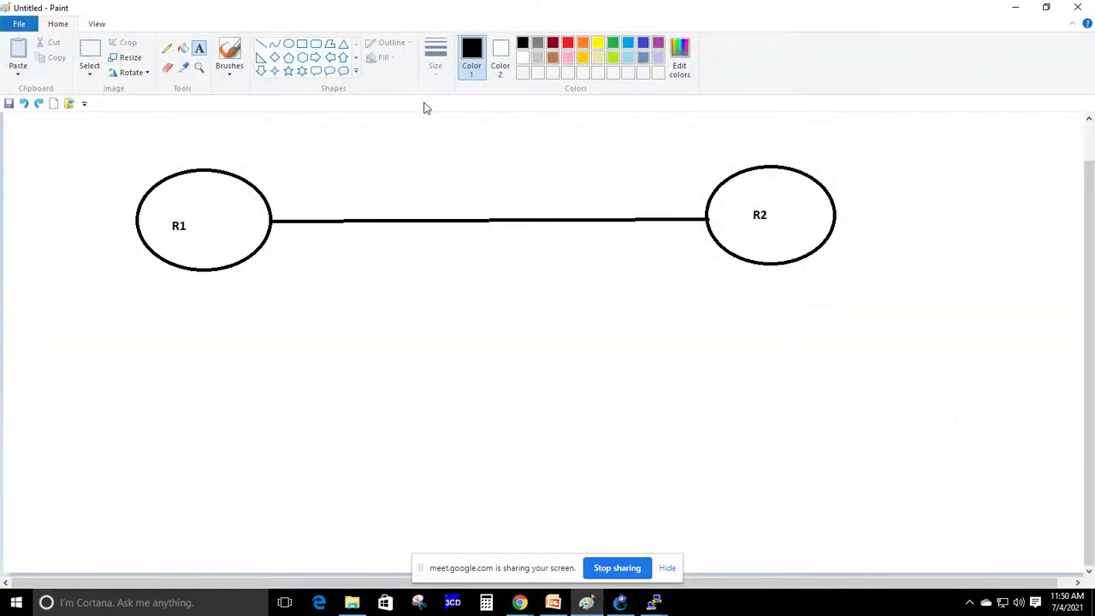
{"action": "left_click", "coordinate": [200, 50]}
{"action": "left_click", "coordinate": [550, 306]}
{"action": "left_click_drag", "start_coordinate": [677, 313], "coordinate": [1011, 367]}
{"action": "type", "text": "R"}
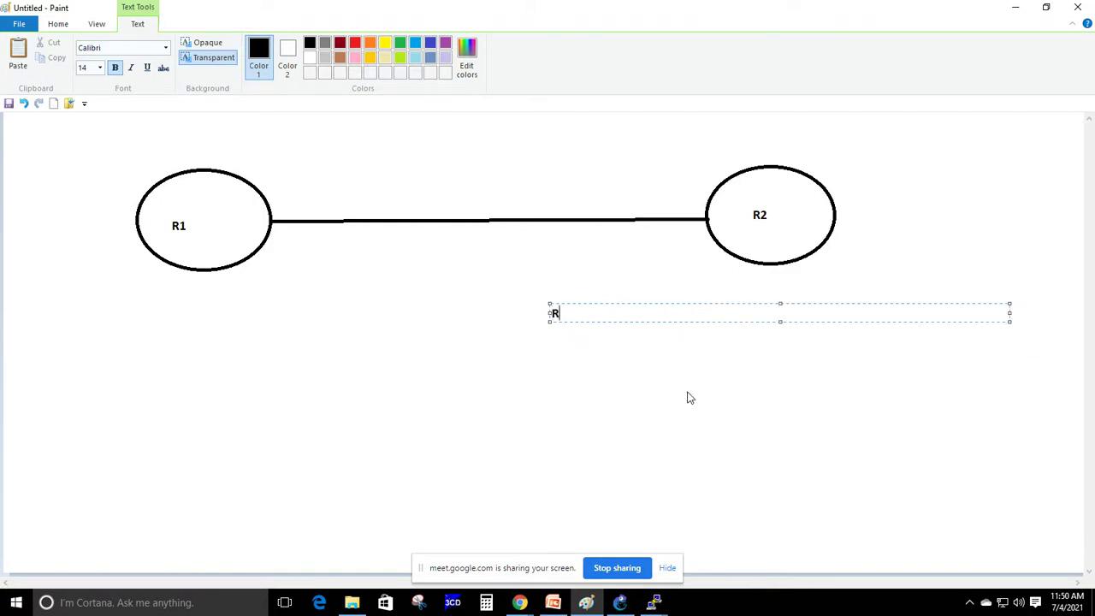
{"action": "key", "text": "BackSpace"}
{"action": "type", "text": "router ospf 1"}
{"action": "key", "text": "Return"}
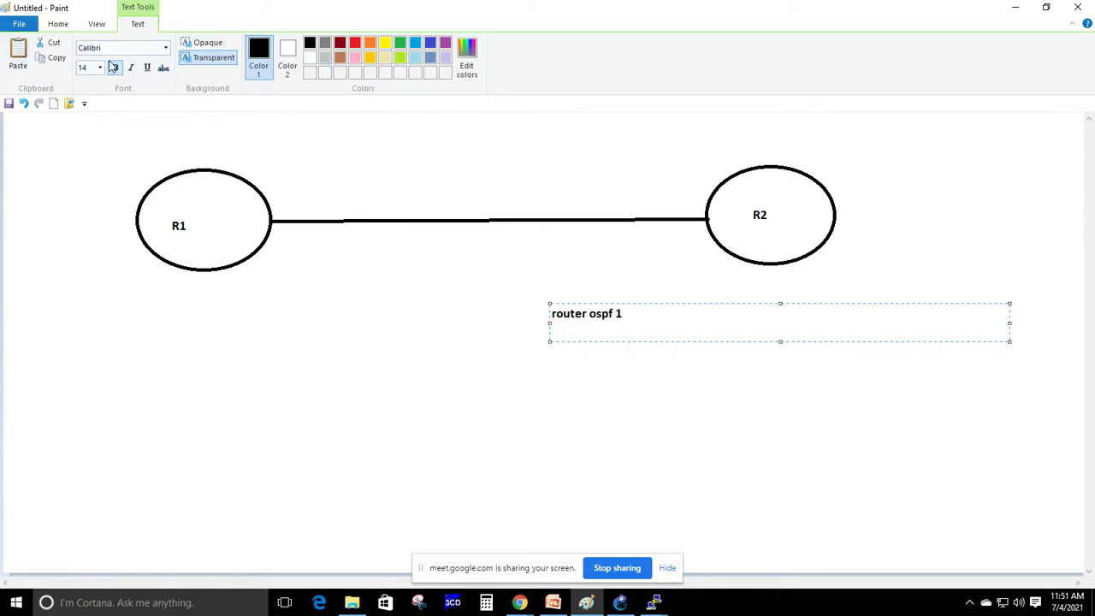
Draw a rectangle below and outside each of R1 and R2, and connect each one to its router with a straight line
{"action": "left_click", "coordinate": [60, 25]}
{"action": "left_click", "coordinate": [301, 47]}
{"action": "left_click_drag", "start_coordinate": [47, 306], "coordinate": [140, 387]}
{"action": "left_click_drag", "start_coordinate": [872, 299], "coordinate": [993, 369]}
{"action": "left_click", "coordinate": [261, 44]}
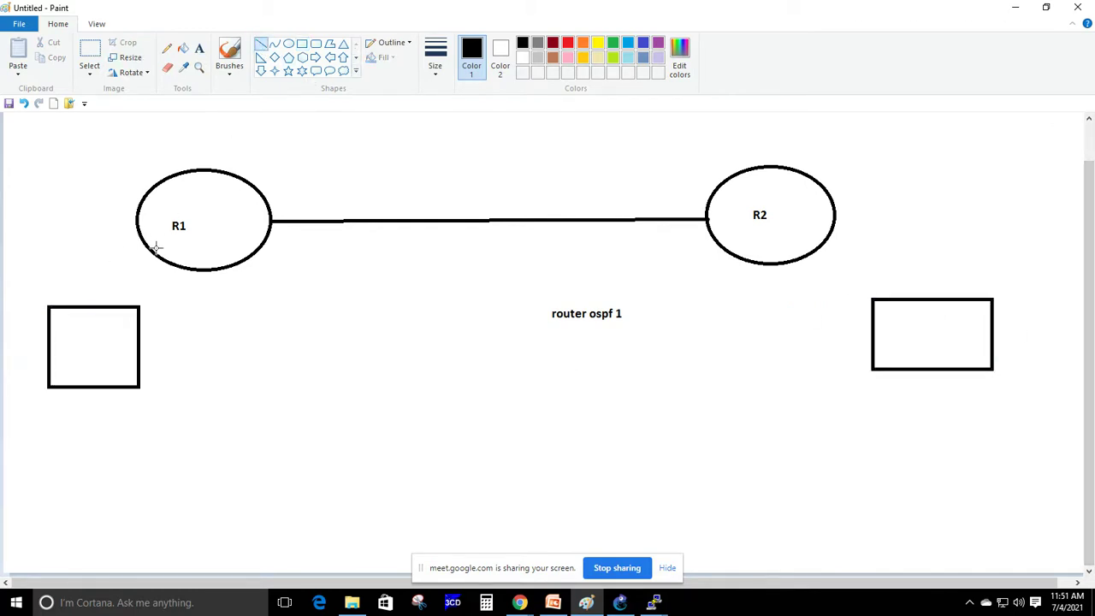
{"action": "left_click_drag", "start_coordinate": [154, 251], "coordinate": [115, 305]}
{"action": "left_click_drag", "start_coordinate": [823, 242], "coordinate": [904, 300]}
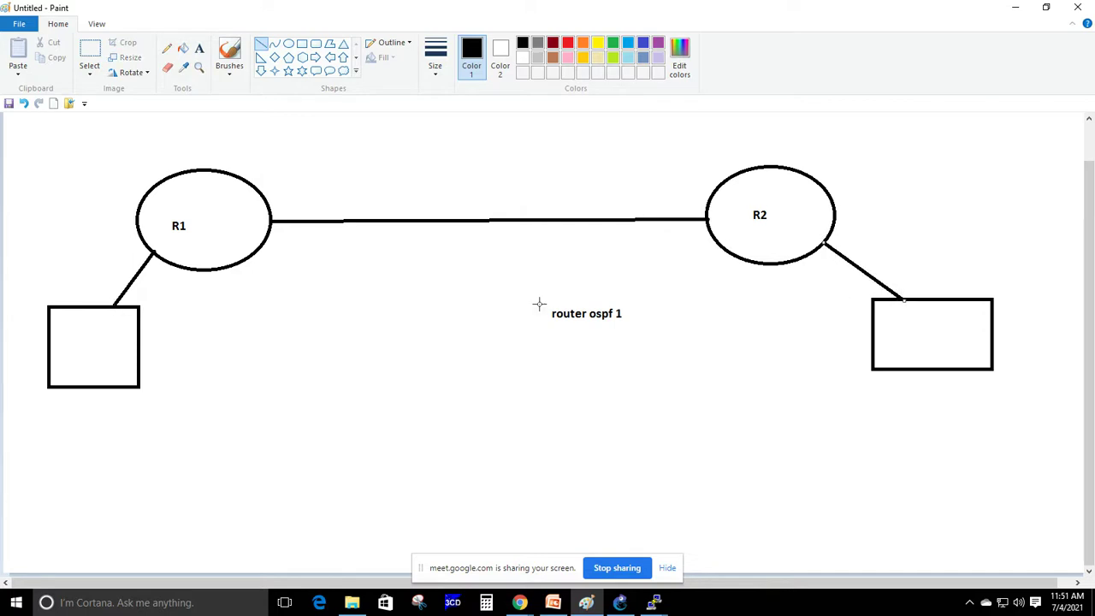
Add the text line "network 192.168.10.0 0.0.0.255 area 0" directly below "router ospf 1", widening the text box to fit
{"action": "left_click", "coordinate": [200, 48]}
{"action": "left_click", "coordinate": [552, 330]}
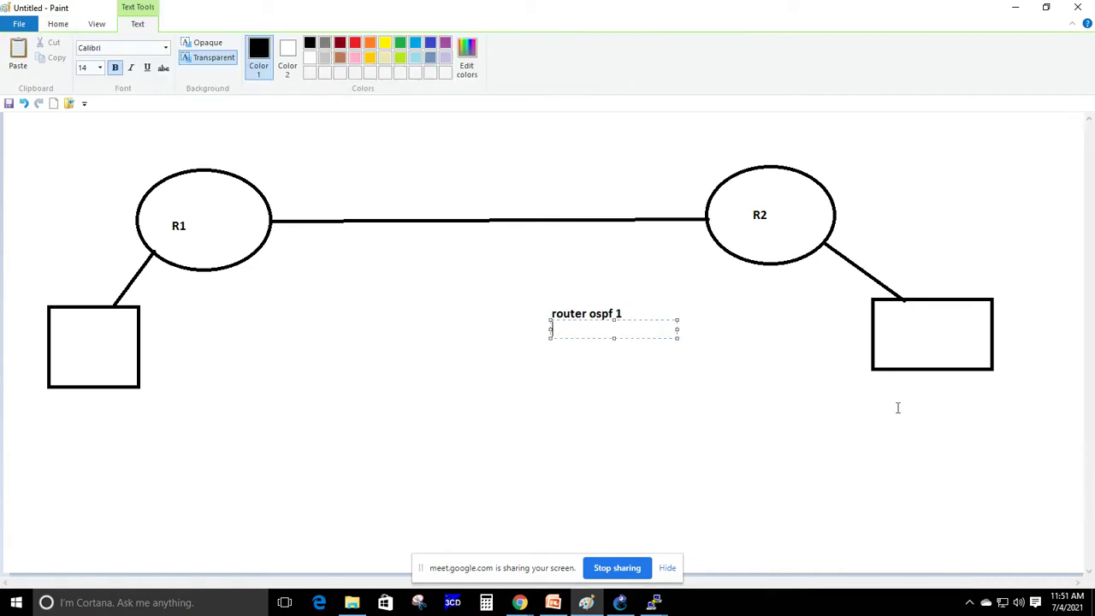
{"action": "type", "text": "network"}
{"action": "left_click_drag", "start_coordinate": [676, 329], "coordinate": [813, 344]}
{"action": "type", "text": "1"}
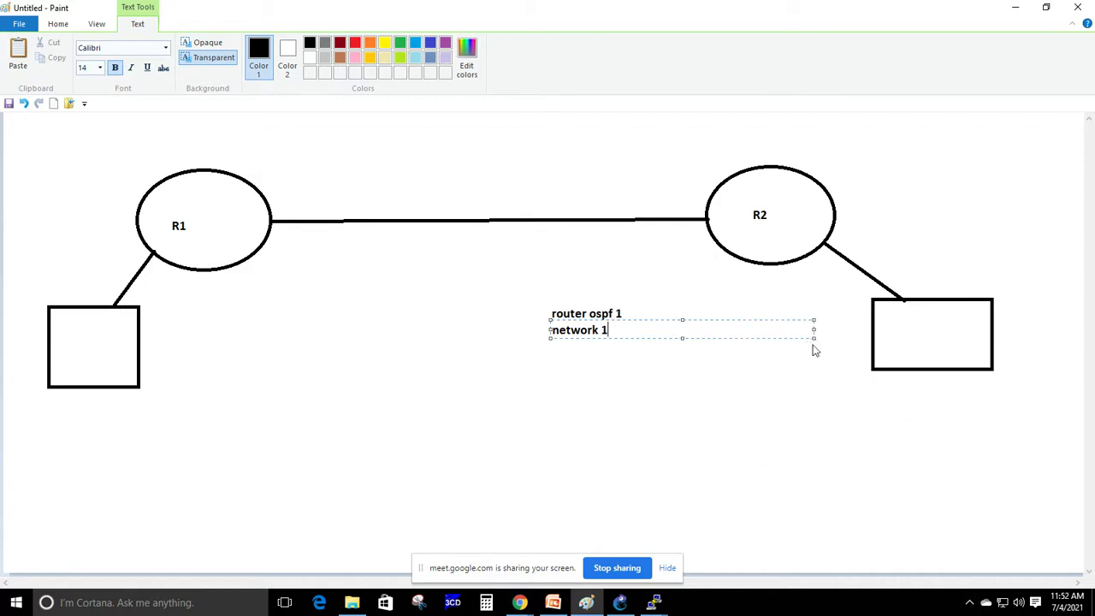
{"action": "type", "text": "92.168.10.0 0.0.0.255 "}
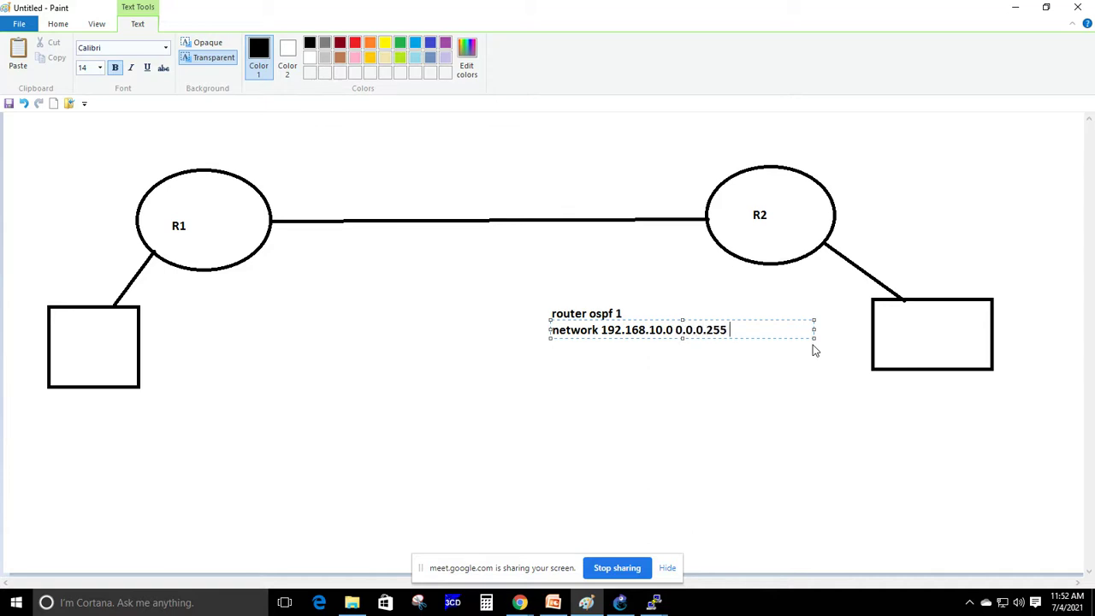
{"action": "type", "text": "area"}
{"action": "type", "text": "0"}
Add a second line "network 172.16.12.1 0.0.0.0 area 0" to the text box
{"action": "key", "text": "Return"}
{"action": "type", "text": "netw"}
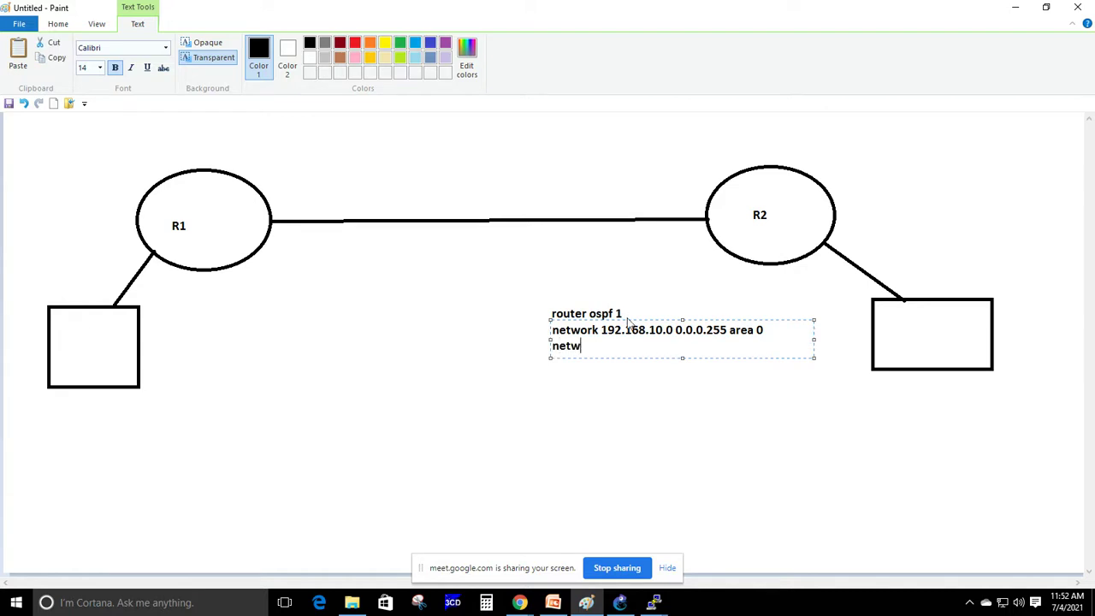
{"action": "type", "text": "ork 172.16.12.1"}
{"action": "type", "text": "0.0.0.0"}
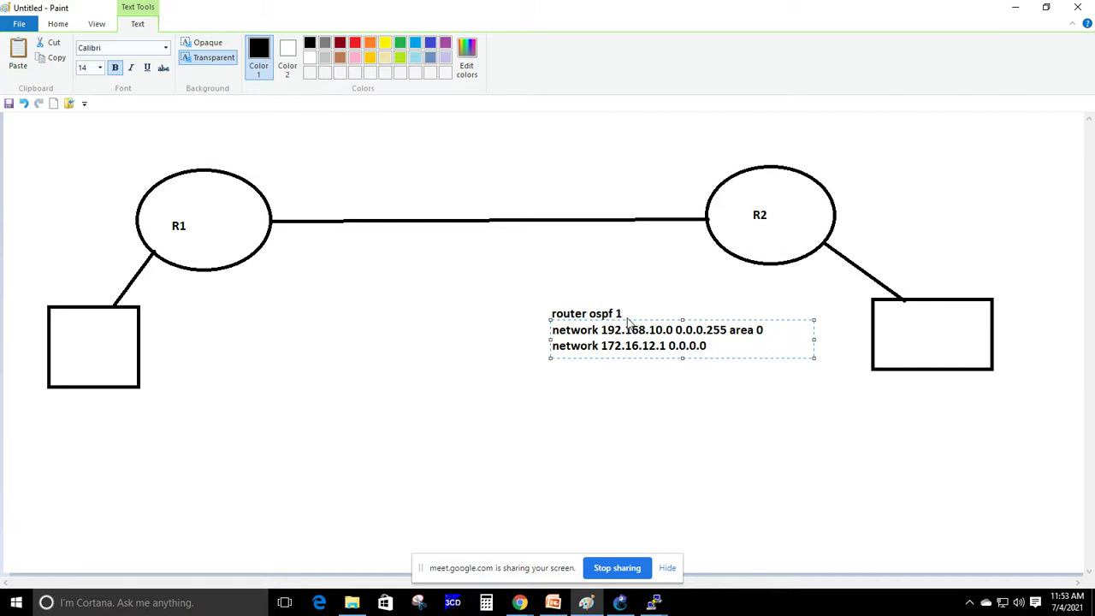
{"action": "type", "text": " area 0"}
Highlight the wildcard mask 0.0.0.0 in the 172.16.12.1 network line to explain it
{"action": "left_click", "coordinate": [670, 345]}
{"action": "left_click_drag", "start_coordinate": [672, 345], "coordinate": [708, 346]}
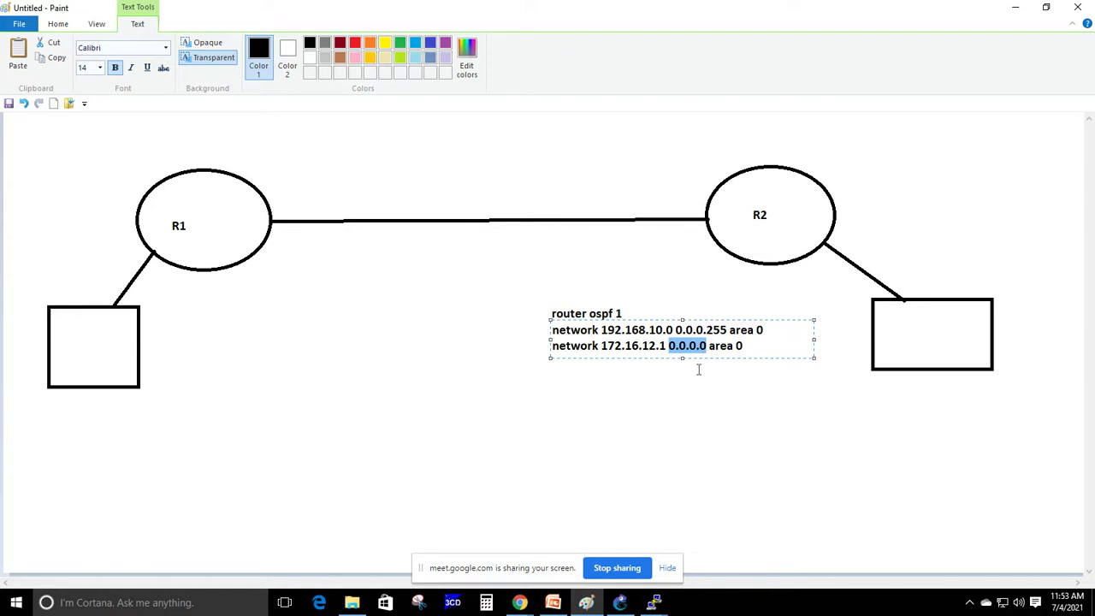
{"action": "left_click", "coordinate": [707, 346]}
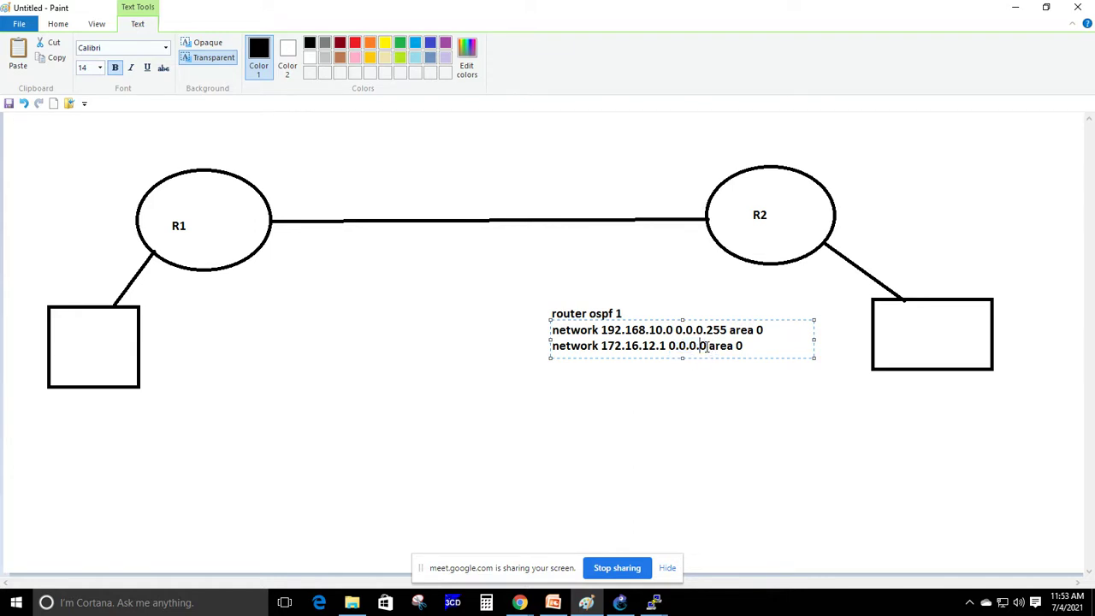
{"action": "key", "text": "shift+Left"}
{"action": "key", "text": "shift+Left"}
{"action": "key", "text": "shift+Left"}
{"action": "key", "text": "shift+Left"}
{"action": "key", "text": "shift+Left"}
{"action": "key", "text": "shift+Left"}
{"action": "key", "text": "shift+Left"}
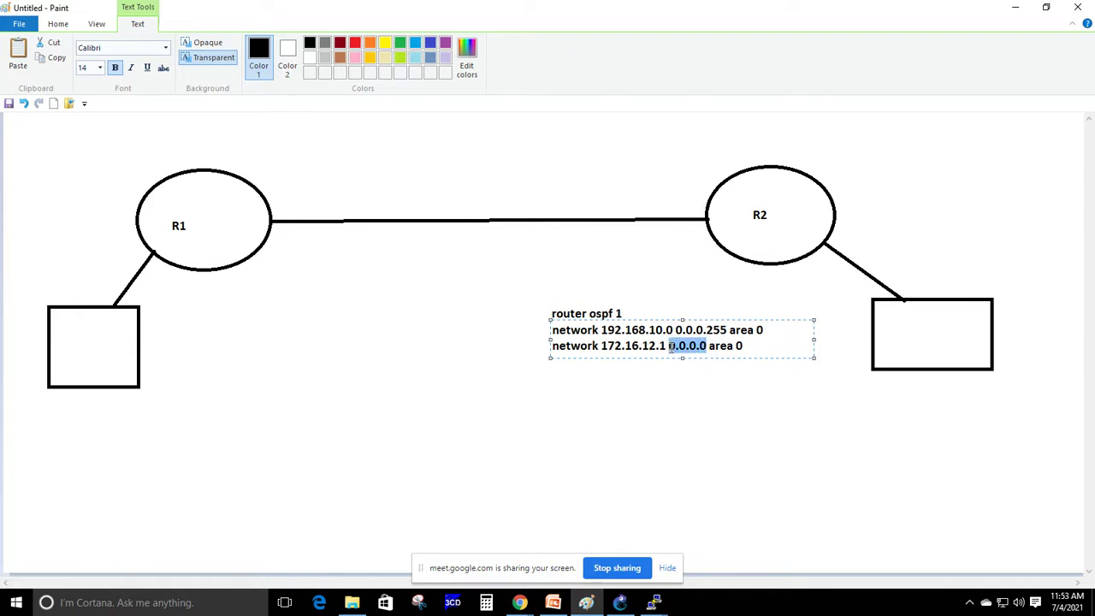
Highlight the address 172.16.12.1 in the second network line, and finish editing the text box
{"action": "left_click", "coordinate": [756, 348]}
{"action": "left_click_drag", "start_coordinate": [669, 345], "coordinate": [601, 346]}
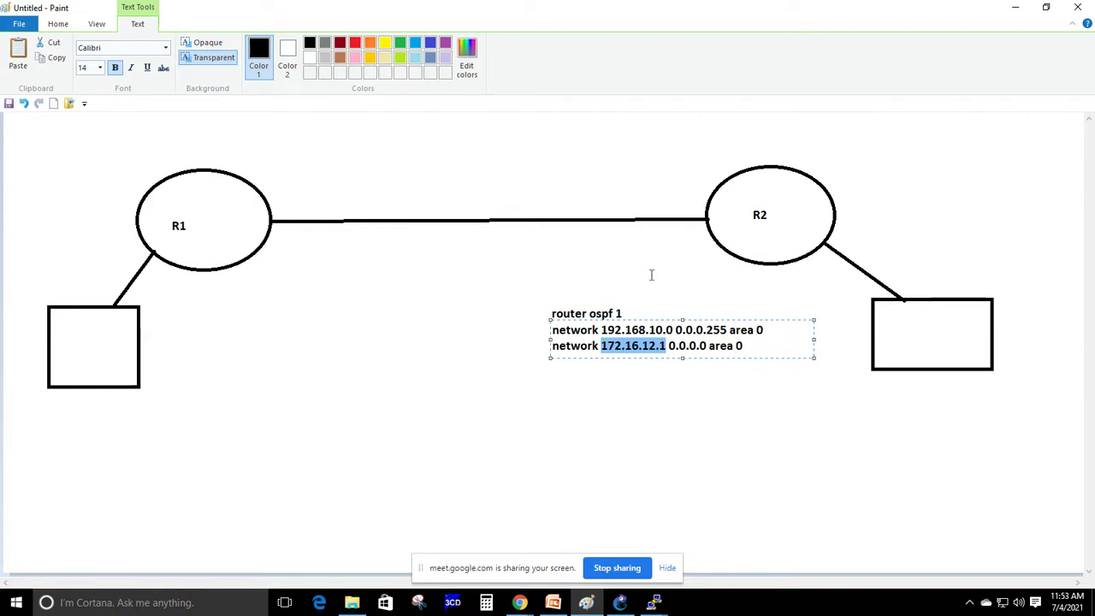
{"action": "left_click", "coordinate": [751, 346]}
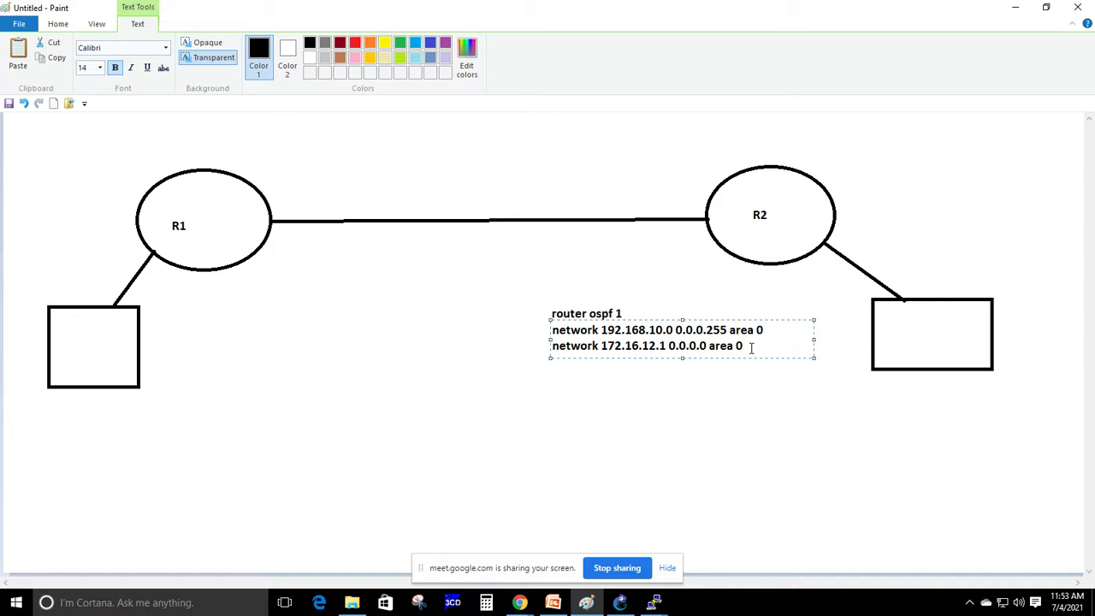
{"action": "left_click", "coordinate": [768, 404]}
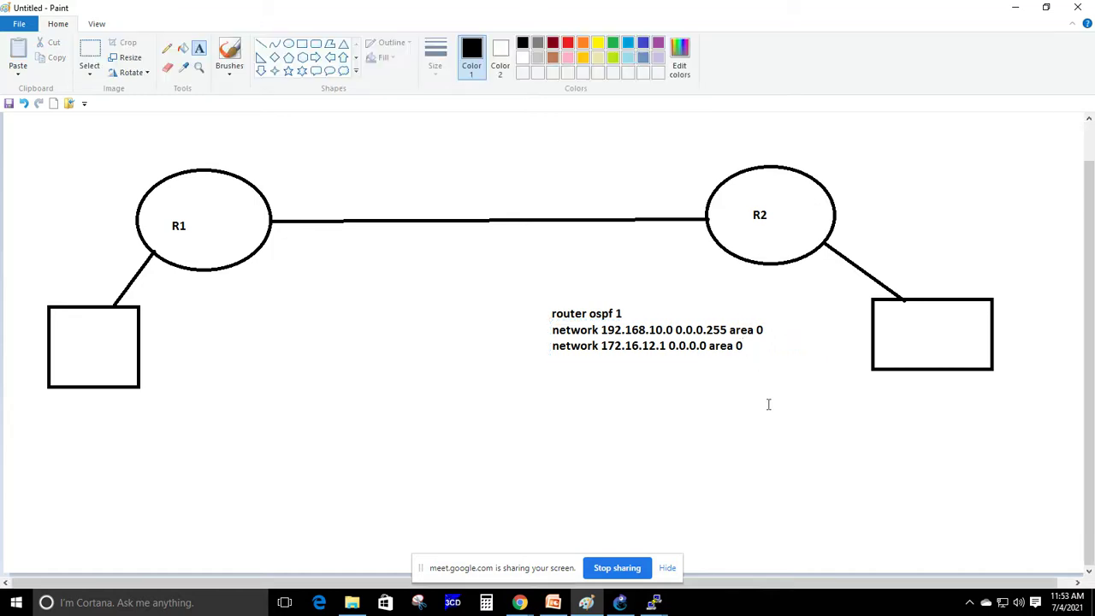
Minimise the router consoles and Paint to bring up the GNS3 topology
{"action": "mouse_move", "coordinate": [653, 602]}
{"action": "left_click", "coordinate": [599, 575]}
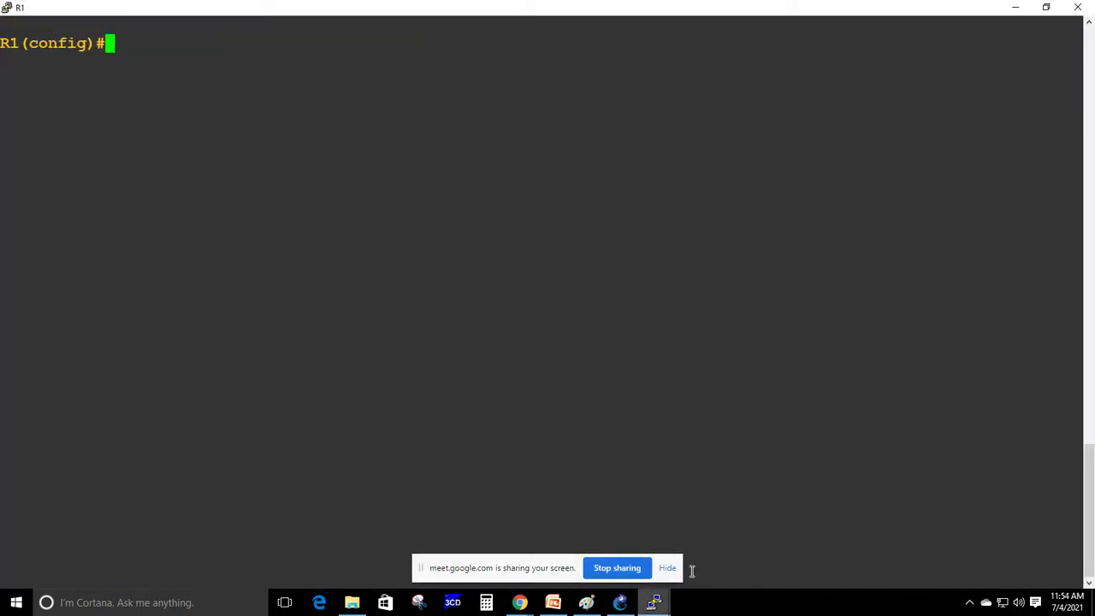
{"action": "left_click", "coordinate": [1016, 6]}
{"action": "left_click", "coordinate": [1015, 7]}
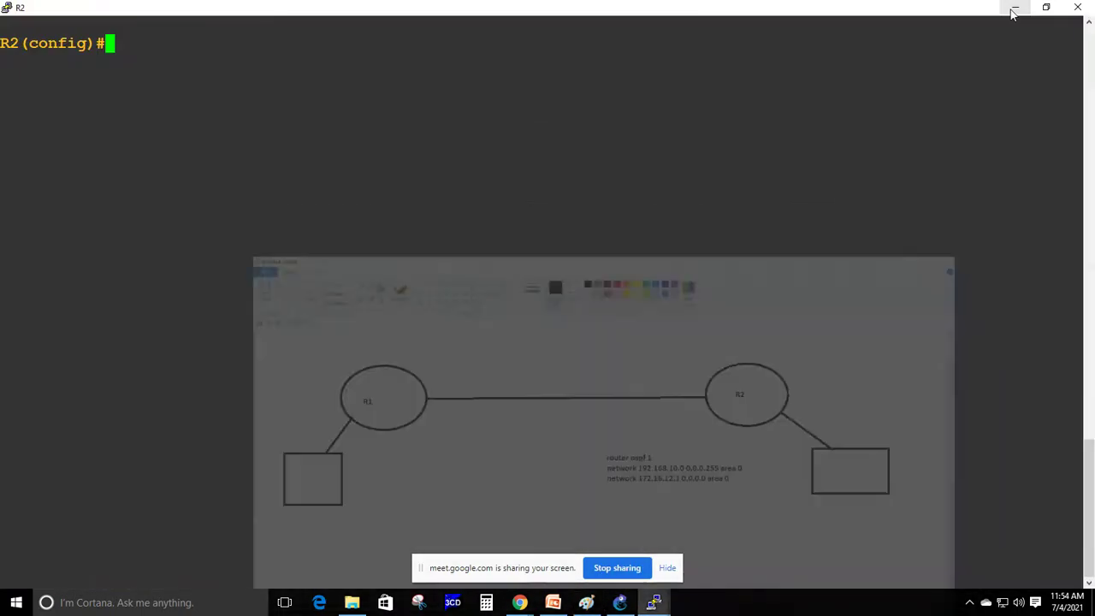
{"action": "left_click", "coordinate": [1013, 8]}
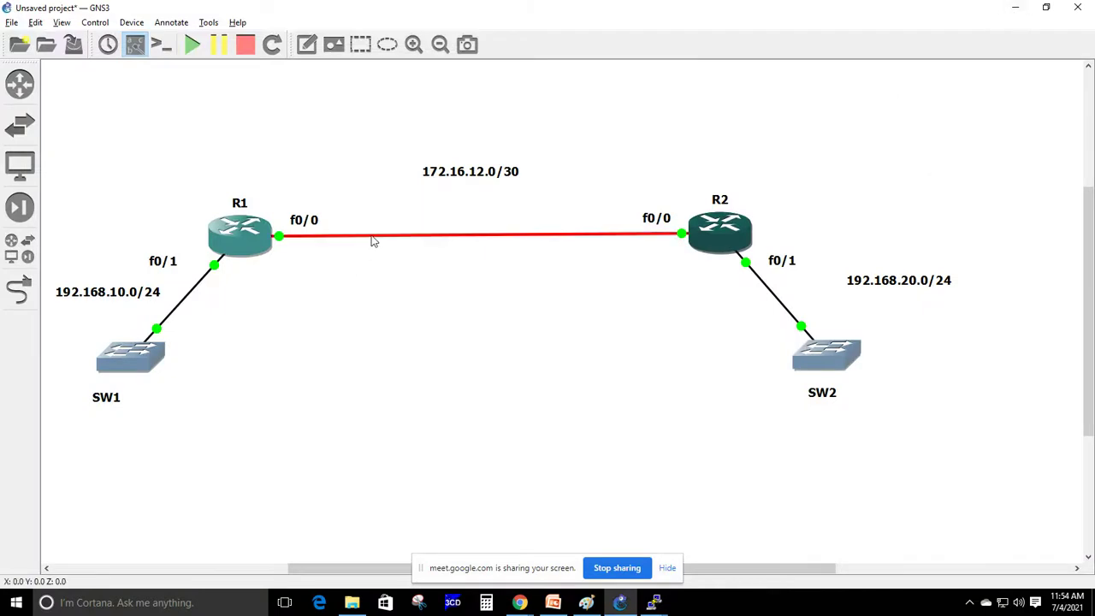
Start a packet capture on the R1–SW1 link at R1 port FastEthernet0/1, postpone the Wireshark update and minimise the capture window
{"action": "left_click_drag", "start_coordinate": [212, 248], "coordinate": [207, 246]}
{"action": "right_click", "coordinate": [194, 295]}
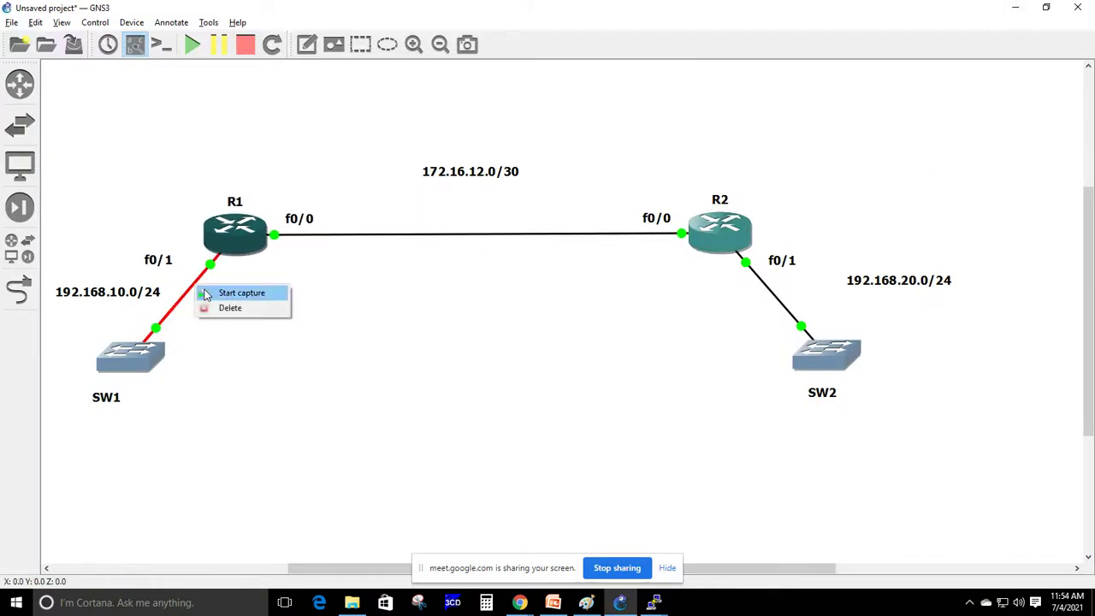
{"action": "left_click", "coordinate": [213, 293]}
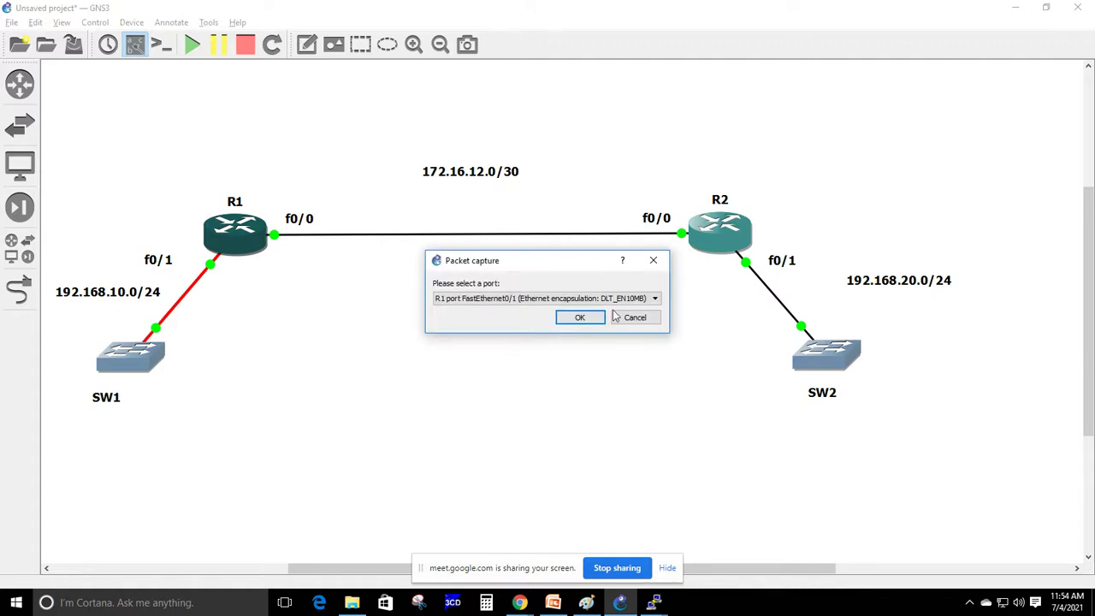
{"action": "left_click", "coordinate": [577, 318]}
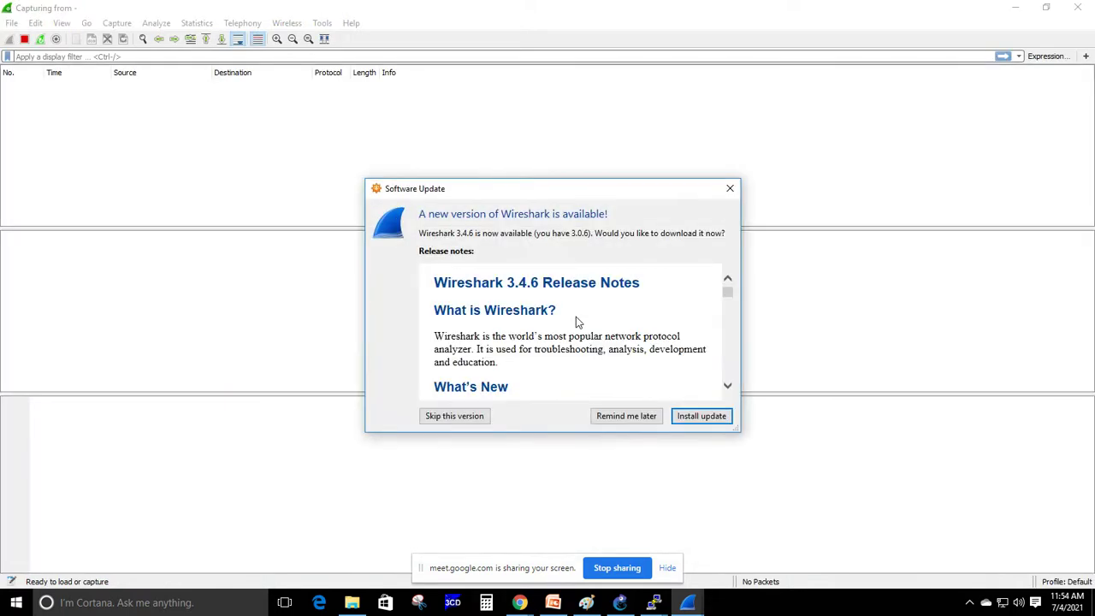
{"action": "left_click", "coordinate": [625, 416]}
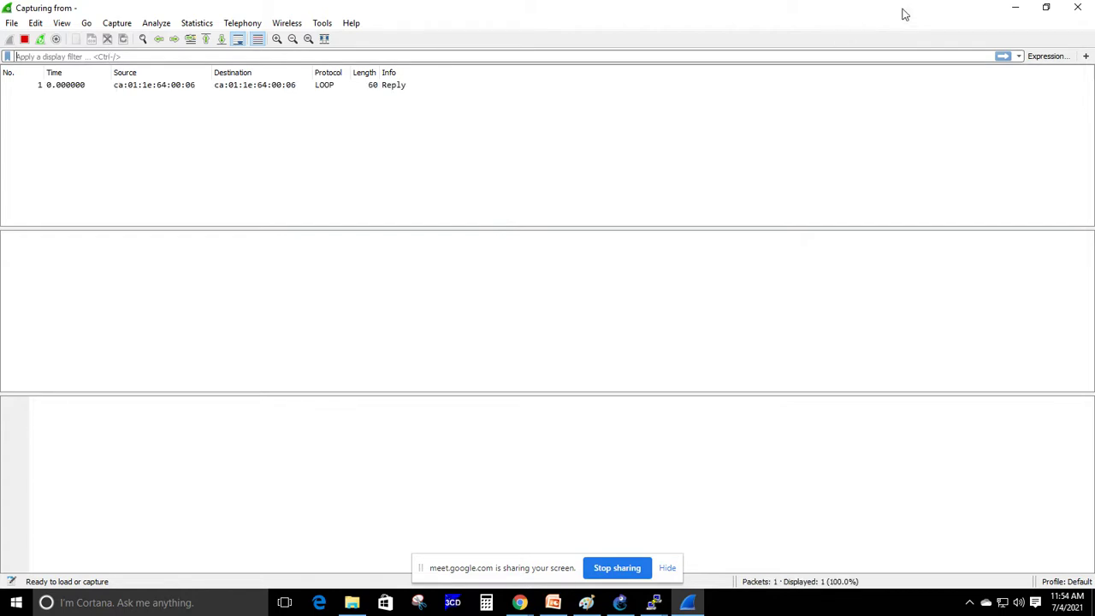
{"action": "left_click", "coordinate": [1016, 8]}
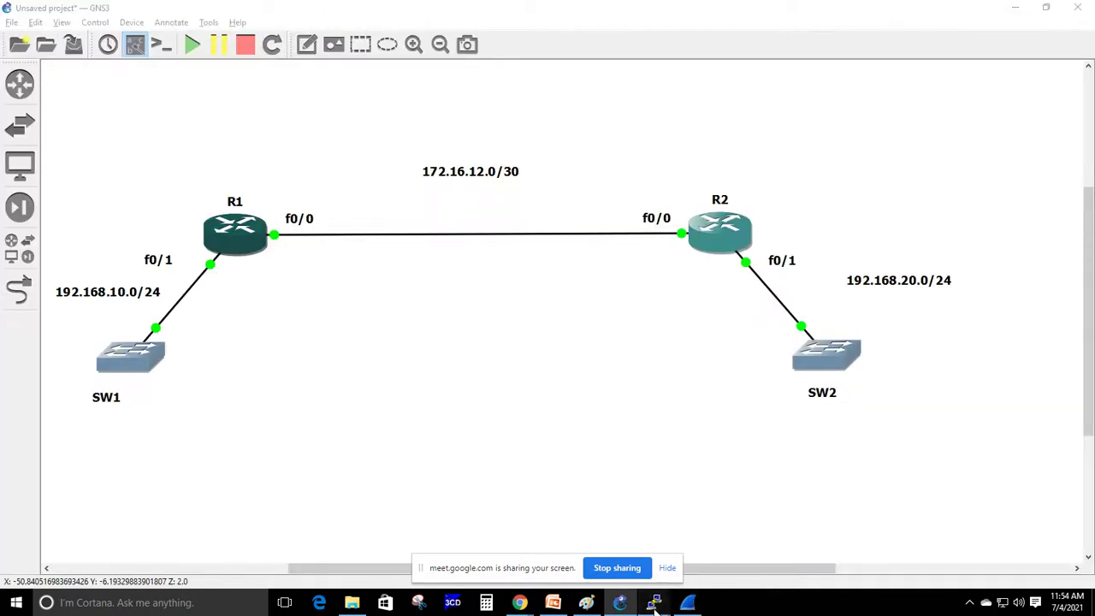
In the R1 console, list the available OSPF process IDs, highlight their range, and start OSPF process 1
{"action": "mouse_move", "coordinate": [654, 602]}
{"action": "left_click", "coordinate": [562, 560]}
{"action": "type", "text": "ro"}
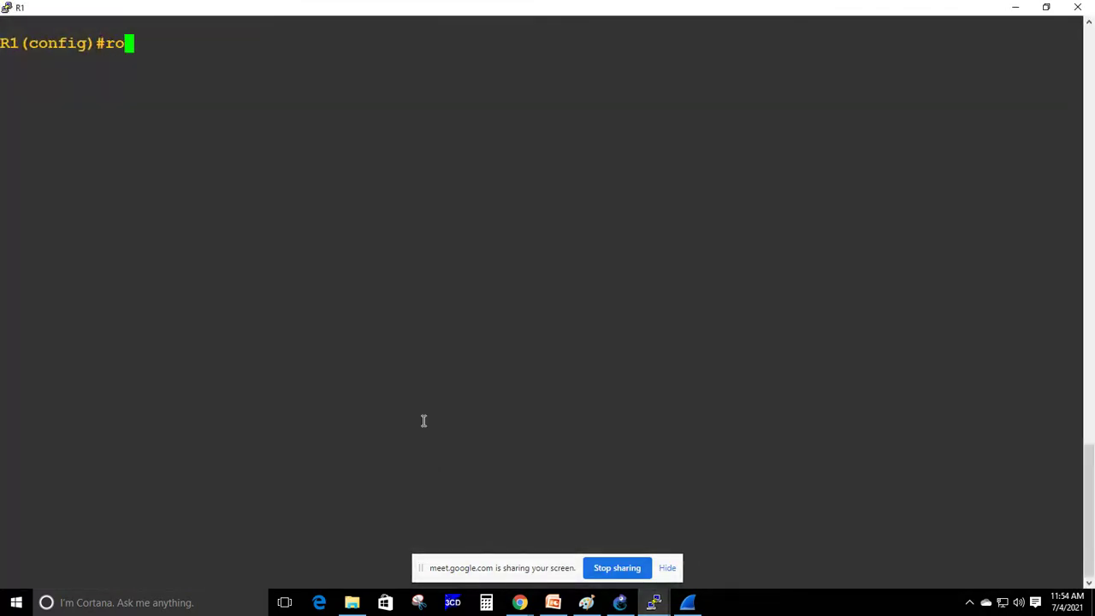
{"action": "type", "text": "uter ospf ?"}
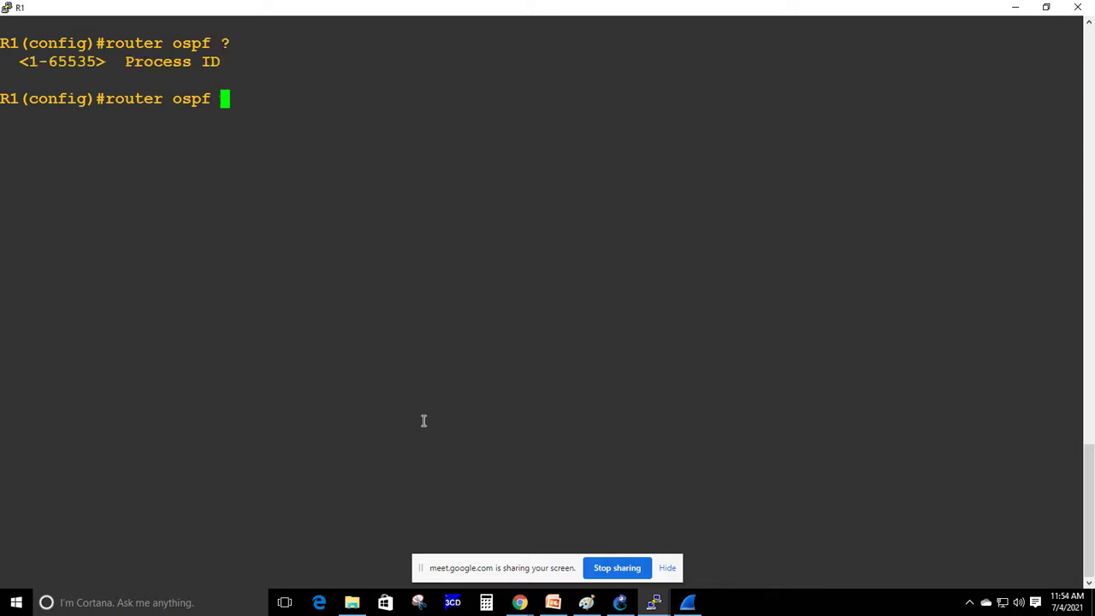
{"action": "left_click_drag", "start_coordinate": [20, 61], "coordinate": [101, 61]}
{"action": "type", "text": "1"}
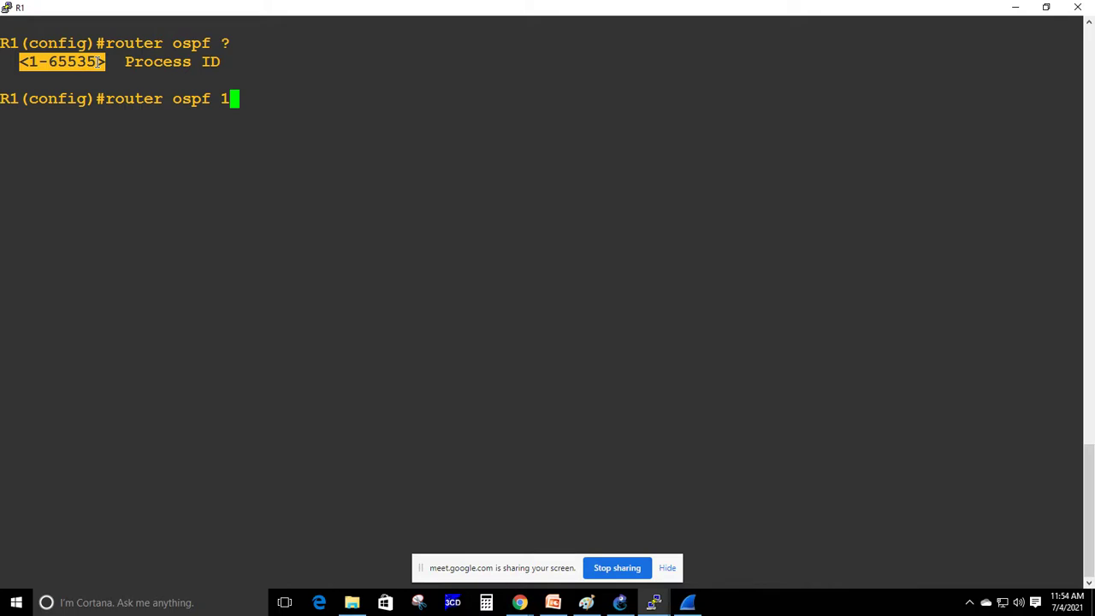
{"action": "key", "text": "Return"}
Enter the statement network 192.168.10.0 0.0.0.255 area 0 at R1's router prompt, leaving it unsubmitted
{"action": "type", "text": "netw"}
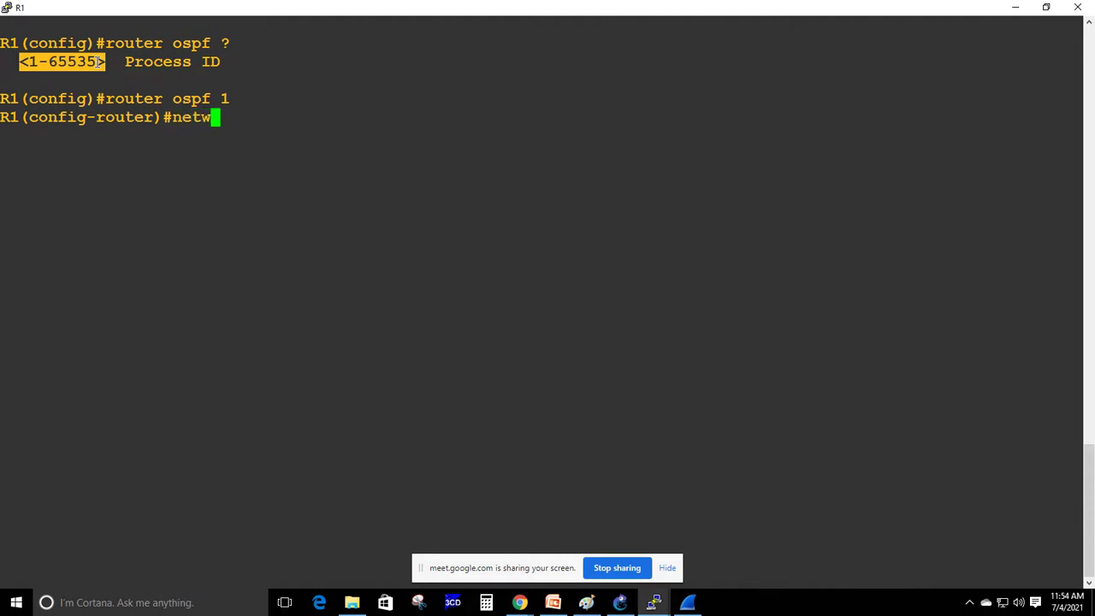
{"action": "type", "text": "ork 192.168.10.0 2"}
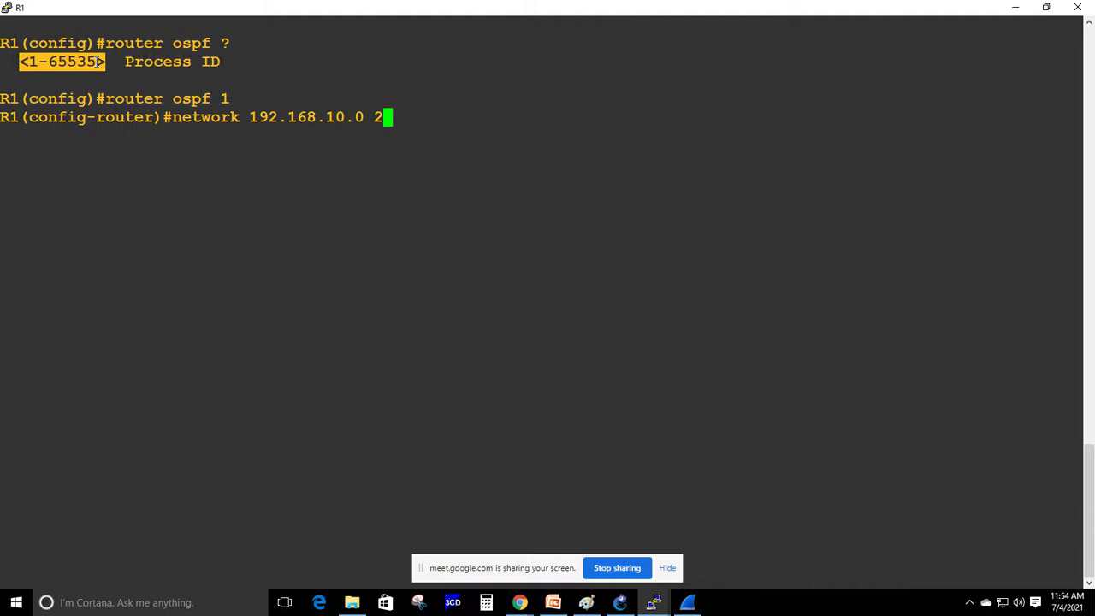
{"action": "key", "text": "BackSpace"}
{"action": "type", "text": "0.0.0.255 "}
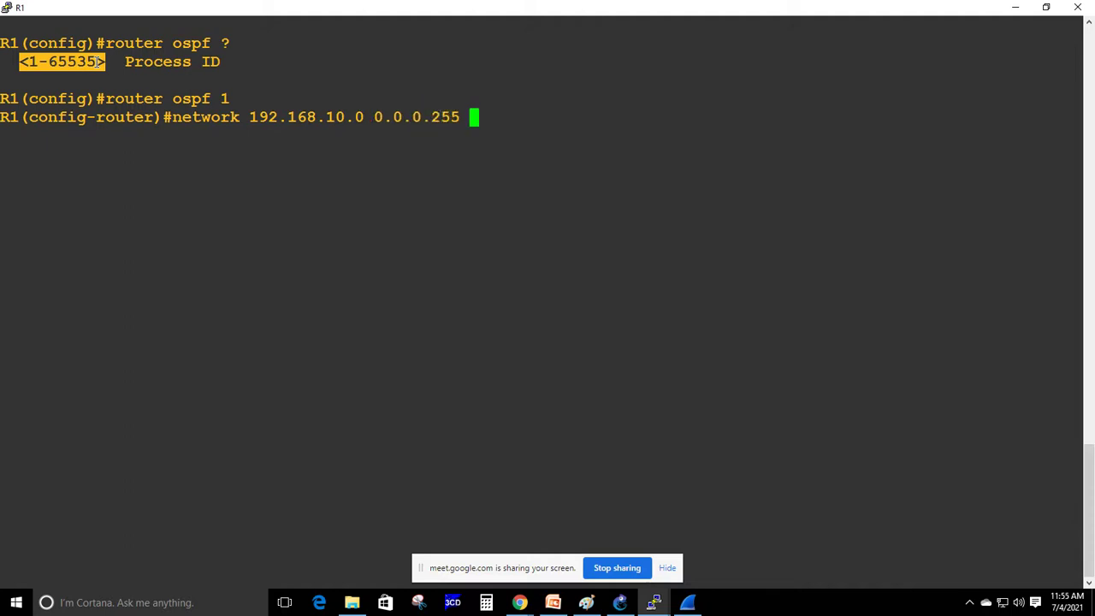
{"action": "type", "text": "area 0"}
Switch to the Wireshark capture and filter the packet list by ospf
{"action": "left_click", "coordinate": [688, 602]}
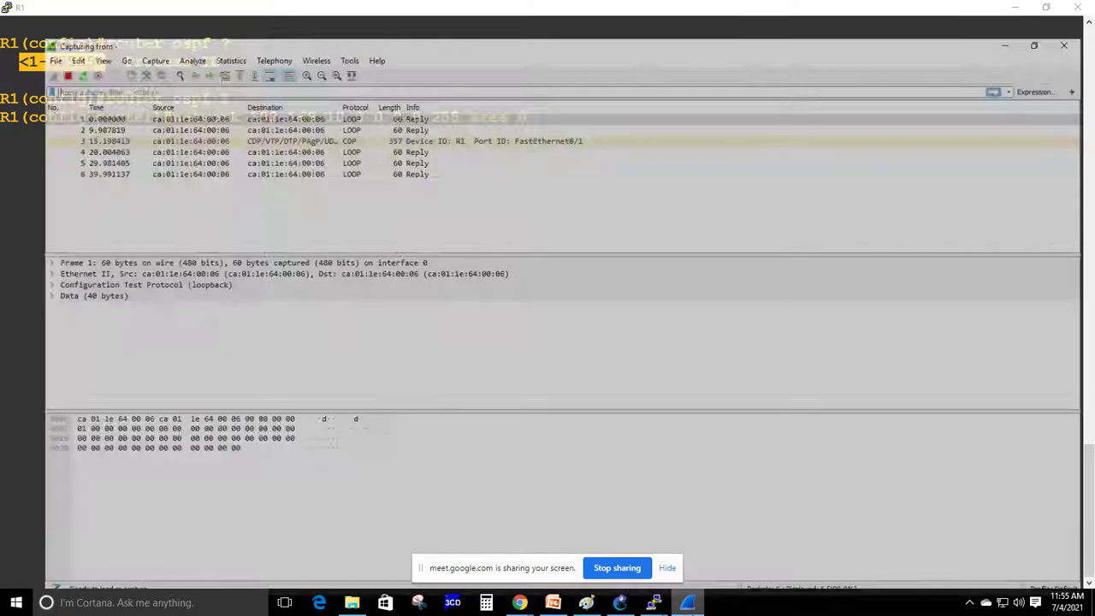
{"action": "left_click", "coordinate": [132, 57]}
{"action": "type", "text": "ospf"}
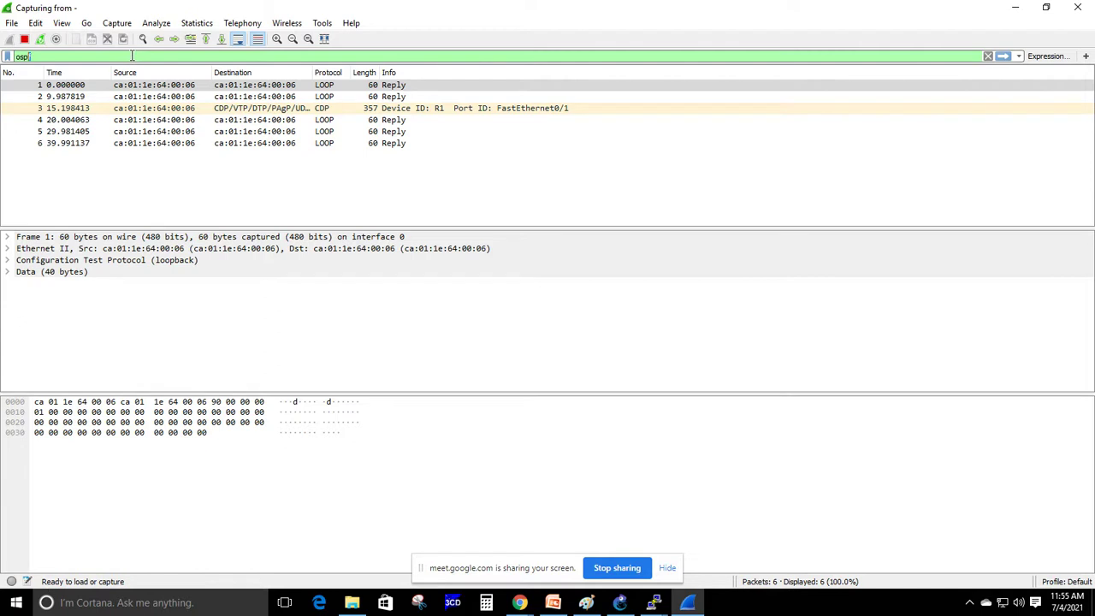
{"action": "key", "text": "Return"}
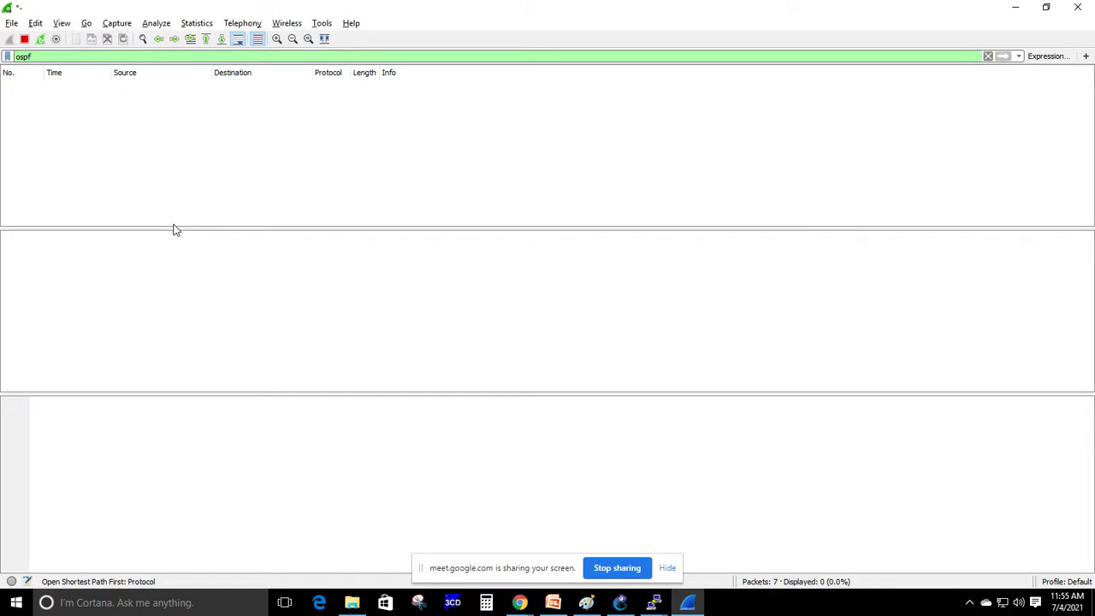
Submit the prepared network statement on R1 and return to the Wireshark capture
{"action": "key", "text": "alt+Tab"}
{"action": "key", "text": "Return"}
{"action": "key", "text": "alt+Tab"}
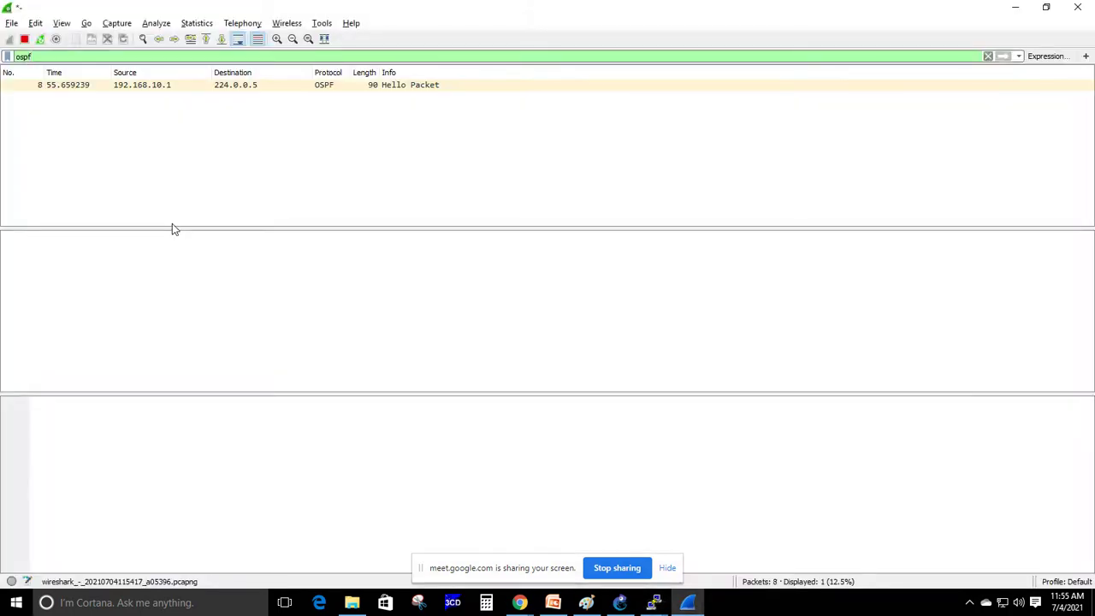
Open the first OSPF Hello packet in its own window and expand its OSPF Hello Packet and LLS Data Block sections
{"action": "double_click", "coordinate": [247, 88]}
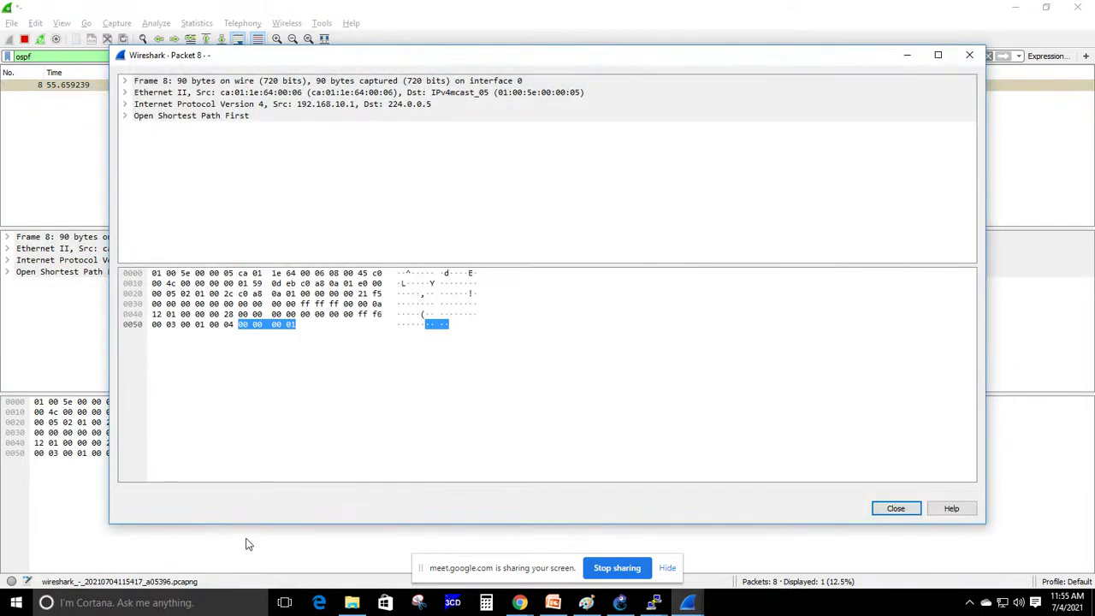
{"action": "left_click", "coordinate": [124, 115]}
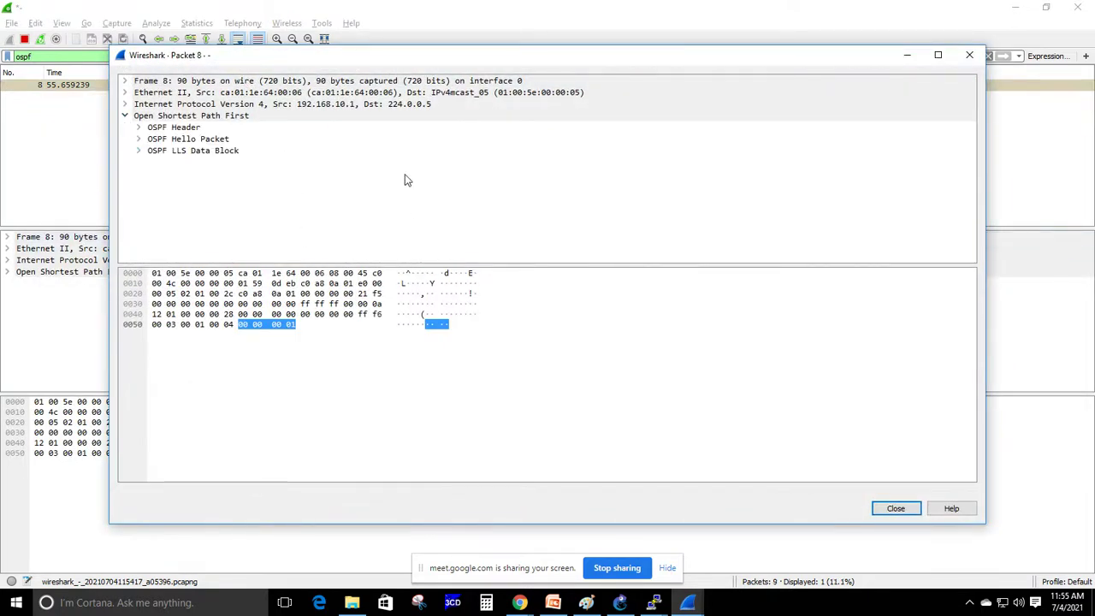
{"action": "left_click", "coordinate": [139, 140]}
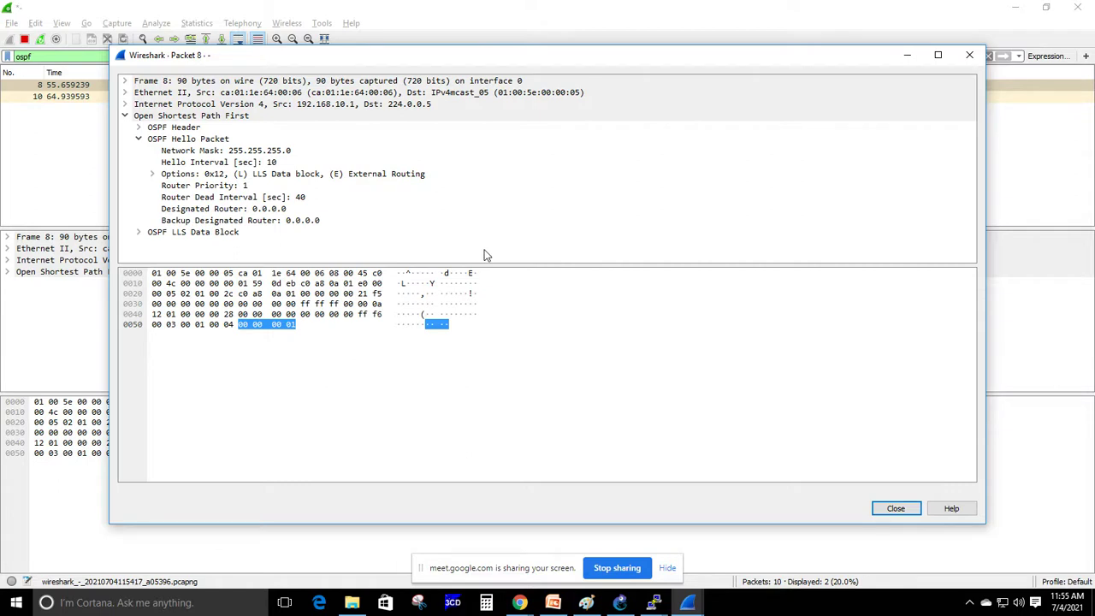
{"action": "left_click", "coordinate": [139, 232]}
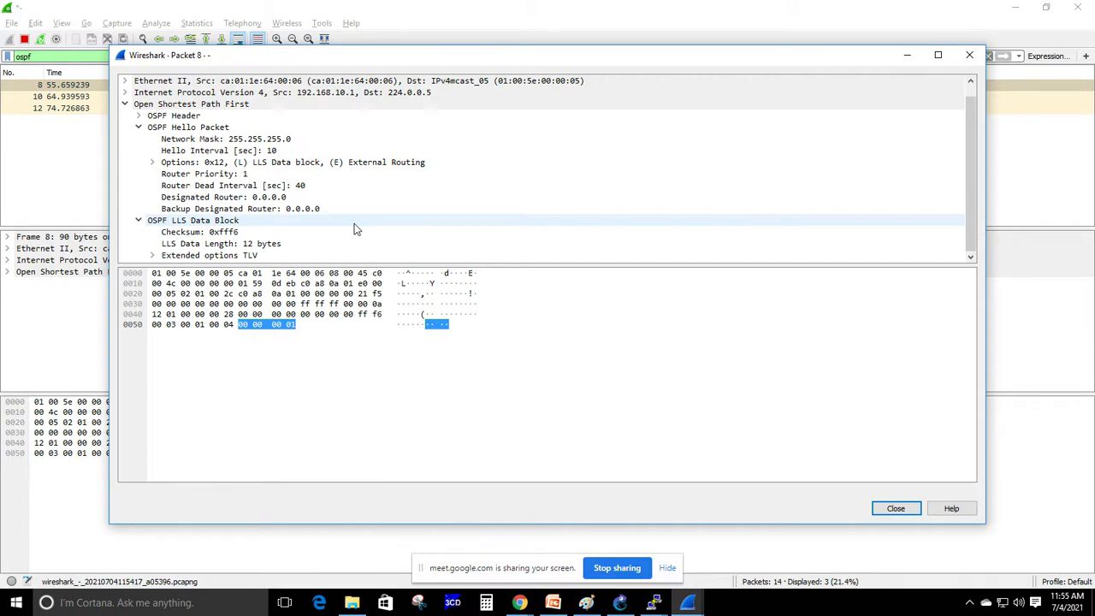
{"action": "scroll", "coordinate": [354, 223], "scroll_direction": "up", "scroll_amount": 1}
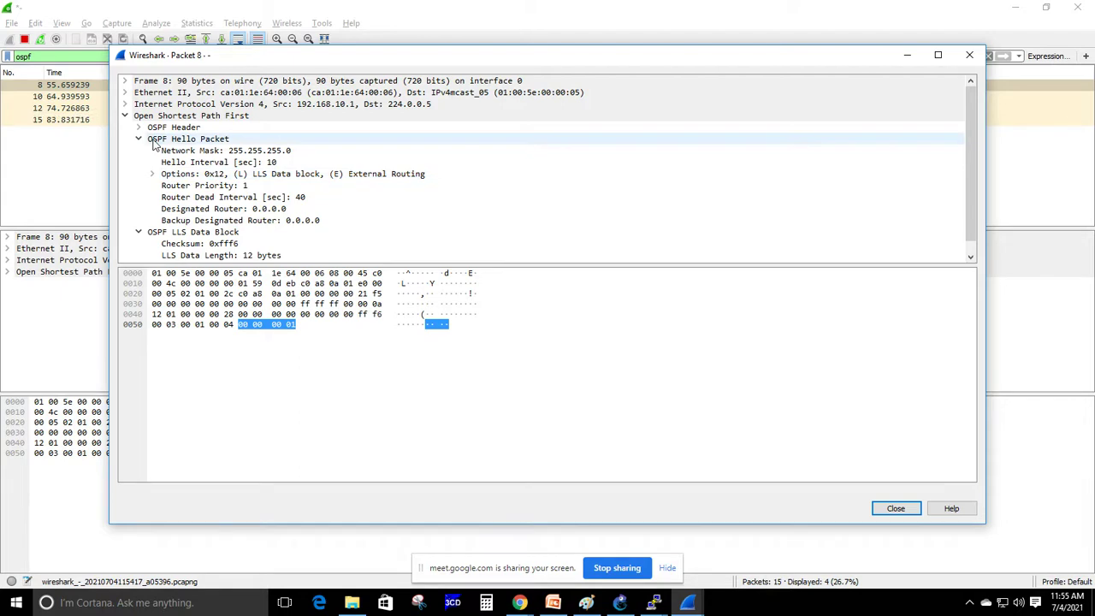
Move the packet window aside to check the packet list, highlight the packet's Internet Protocol line, and close the window
{"action": "left_click_drag", "start_coordinate": [456, 54], "coordinate": [600, 204]}
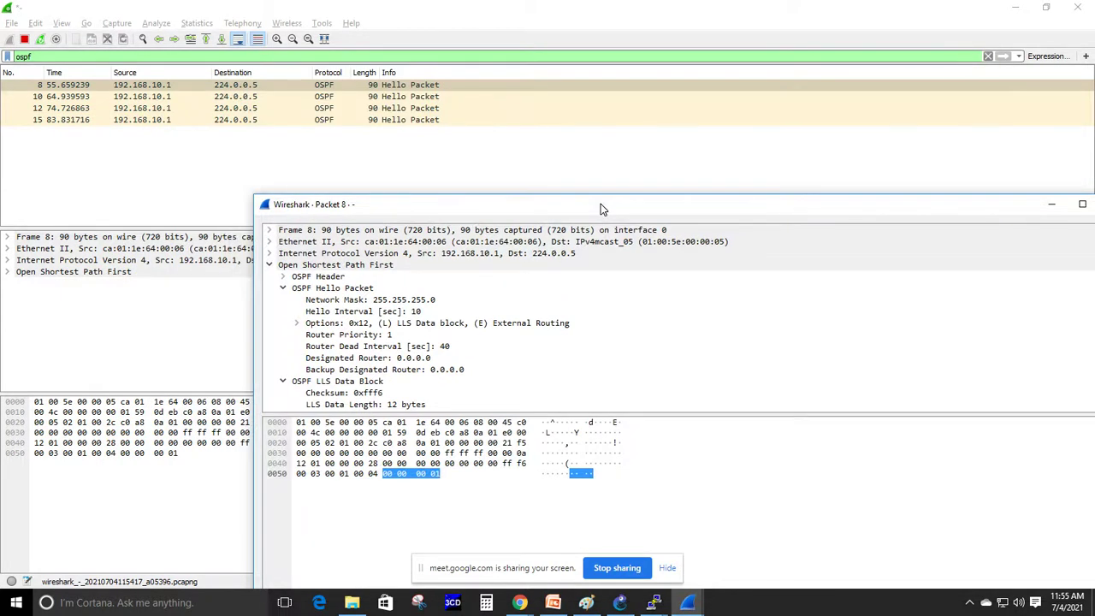
{"action": "left_click_drag", "start_coordinate": [601, 203], "coordinate": [530, 27]}
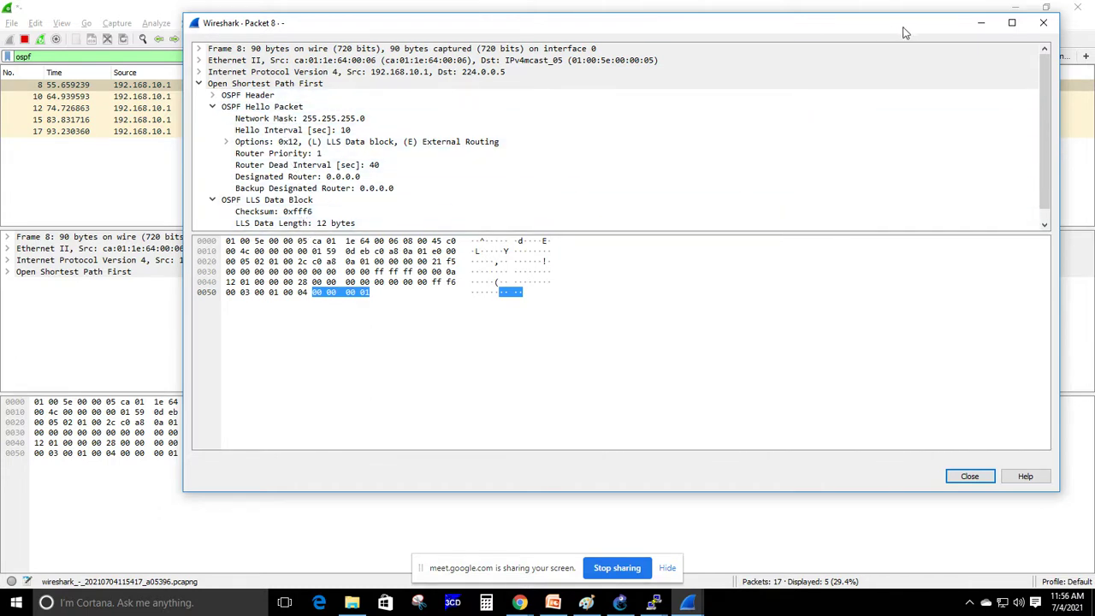
{"action": "left_click", "coordinate": [1037, 27]}
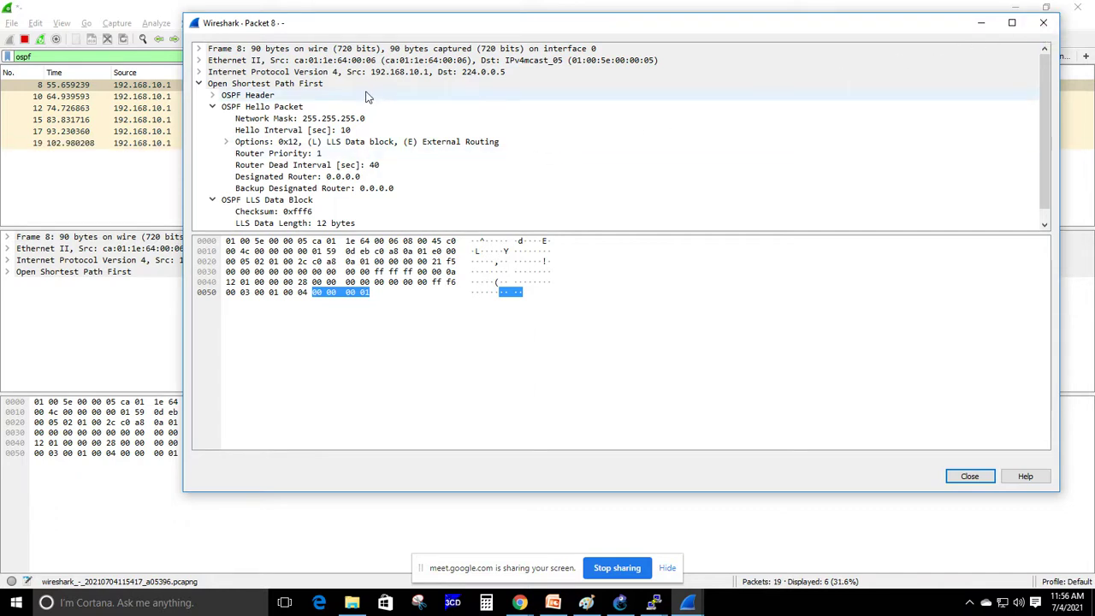
{"action": "left_click", "coordinate": [465, 73]}
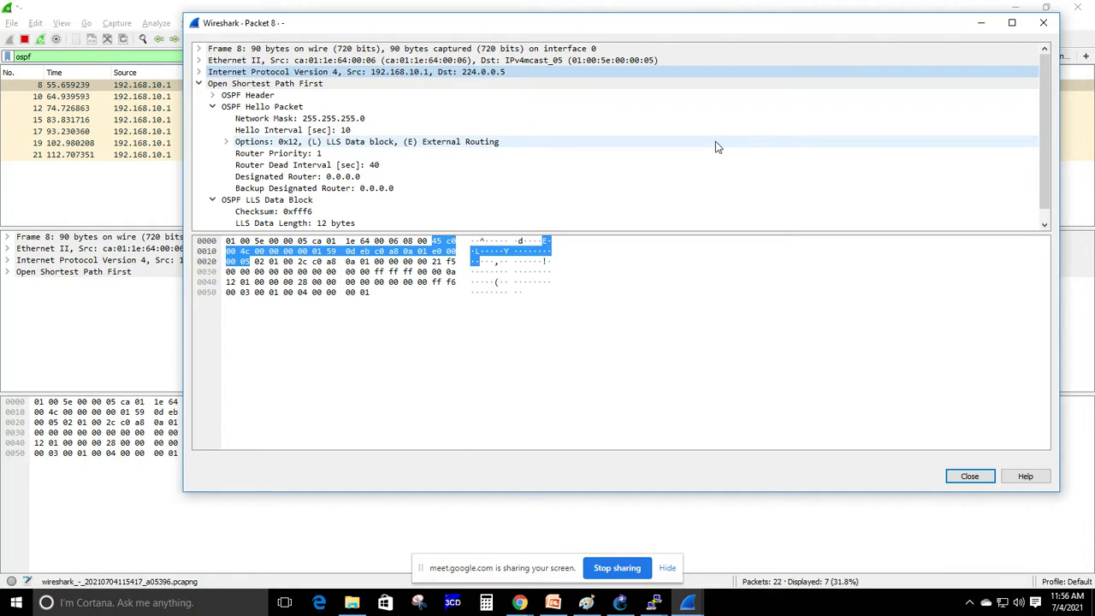
{"action": "left_click", "coordinate": [1042, 22]}
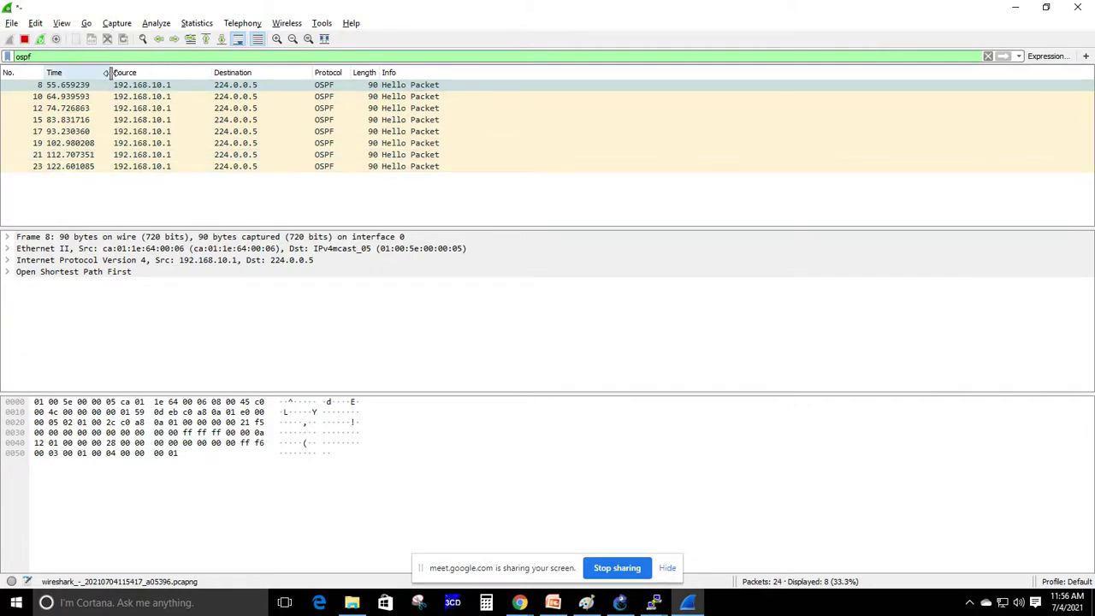
Widen the Time column, then reopen the first Hello packet and review its Hello and LLS fields
{"action": "left_click_drag", "start_coordinate": [110, 73], "coordinate": [150, 72]}
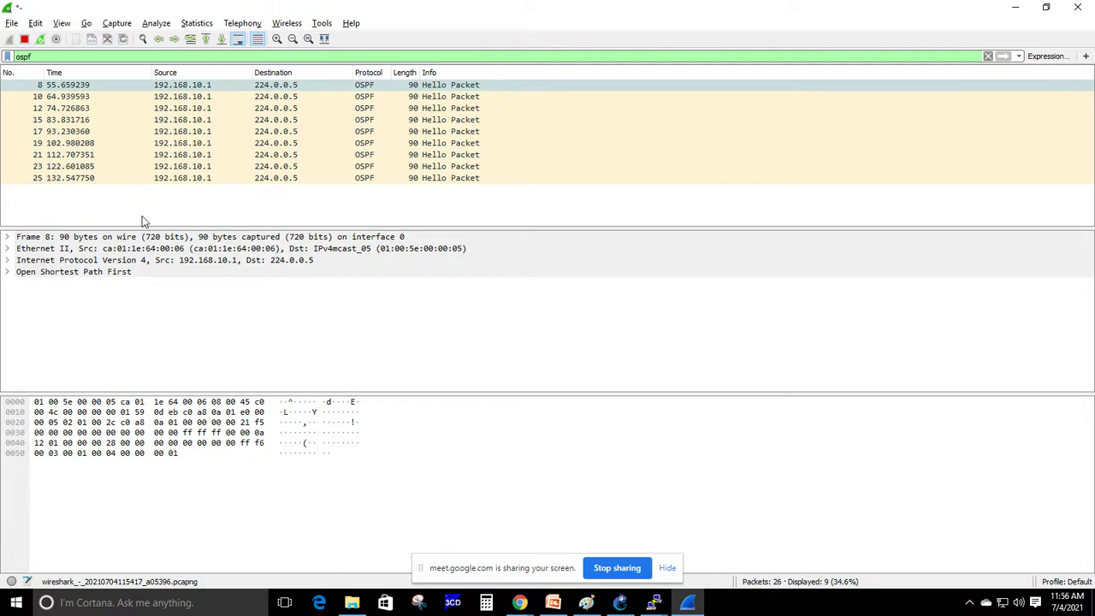
{"action": "double_click", "coordinate": [95, 85]}
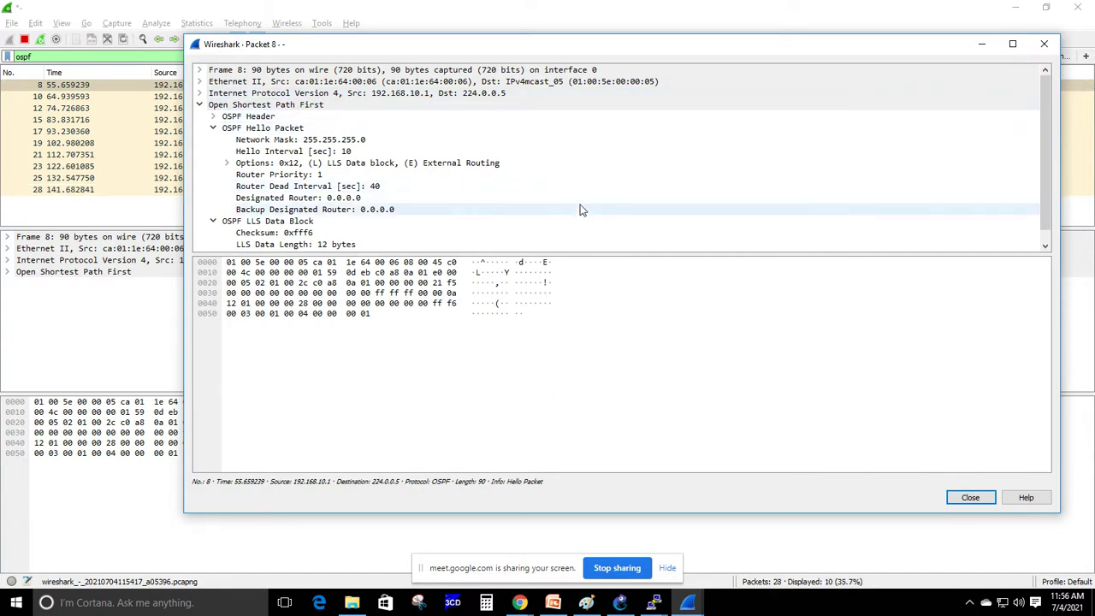
{"action": "scroll", "coordinate": [580, 209], "scroll_direction": "down", "scroll_amount": 1}
{"action": "scroll", "coordinate": [580, 210], "scroll_direction": "up", "scroll_amount": 1}
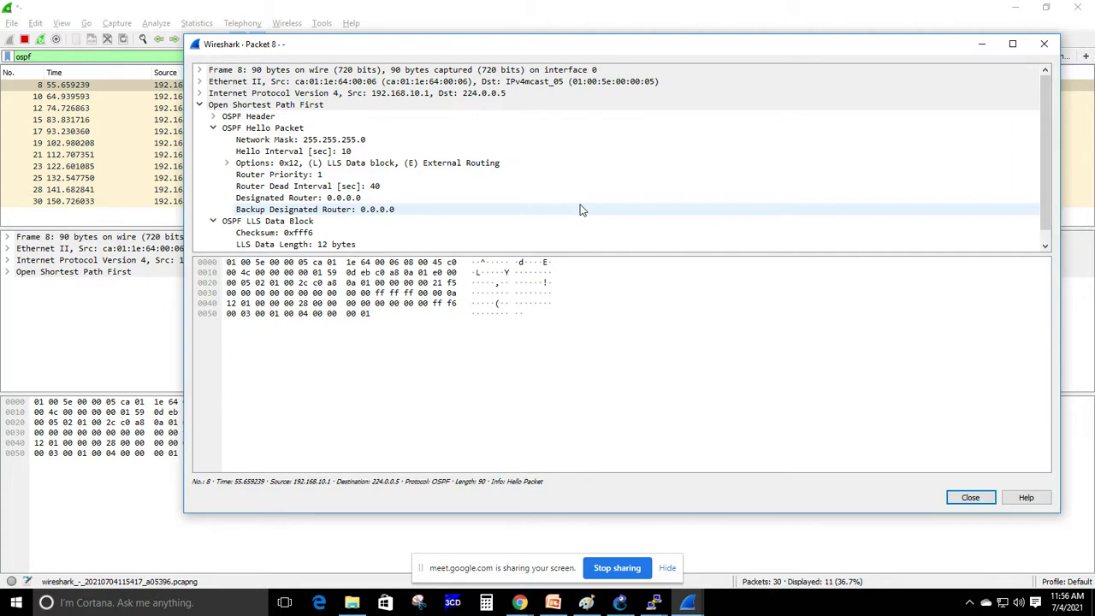
{"action": "scroll", "coordinate": [580, 210], "scroll_direction": "down", "scroll_amount": 1}
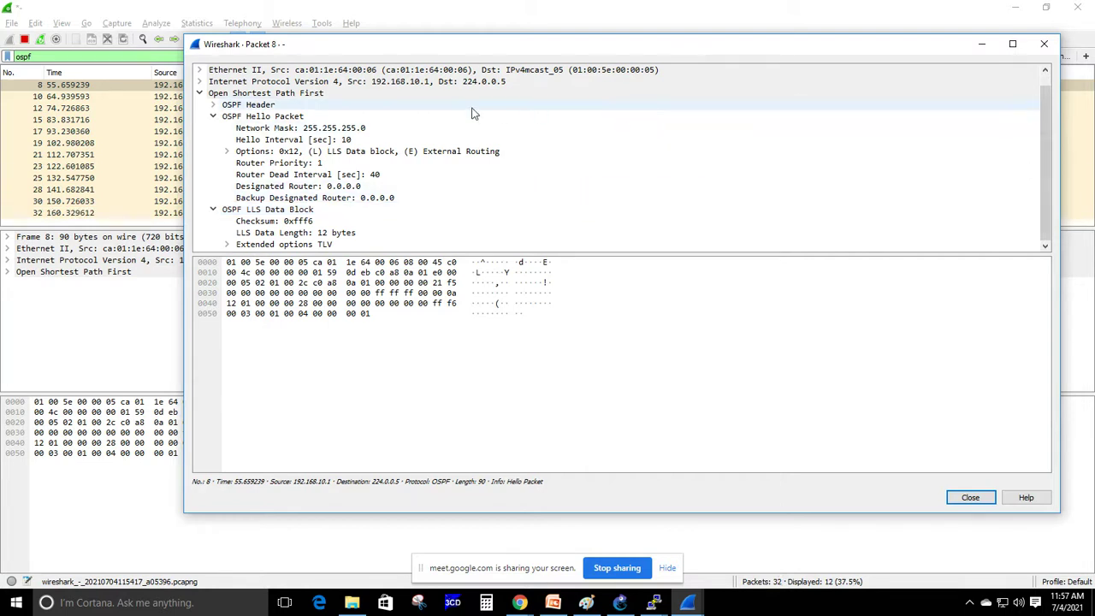
Expand the packet's IPv4 header, highlight its Protocol and Destination fields, then close the packet and minimise Wireshark
{"action": "left_click", "coordinate": [200, 83]}
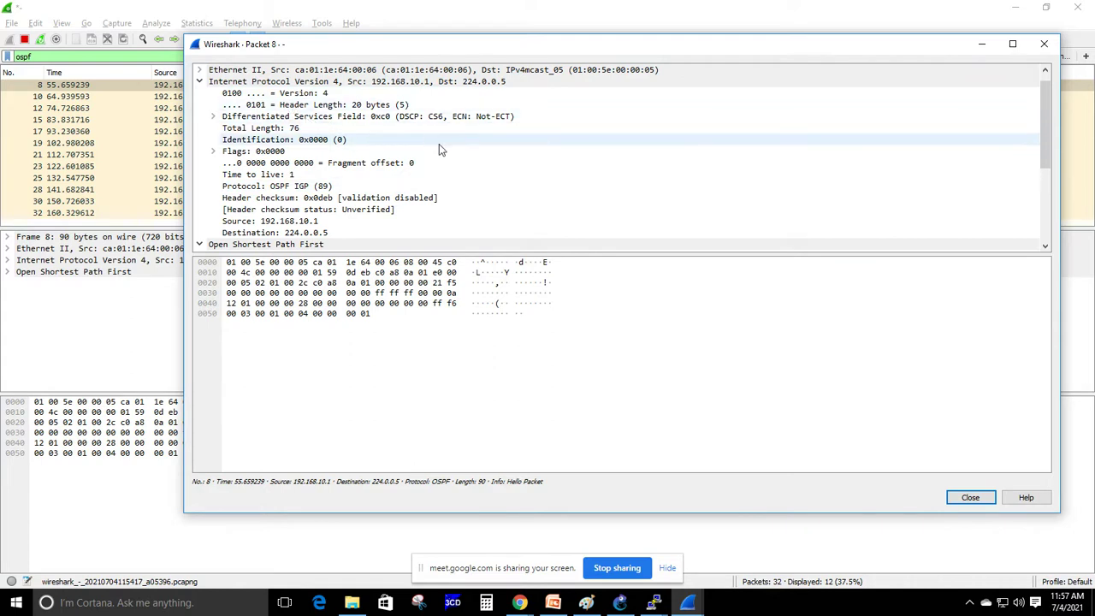
{"action": "double_click", "coordinate": [324, 82]}
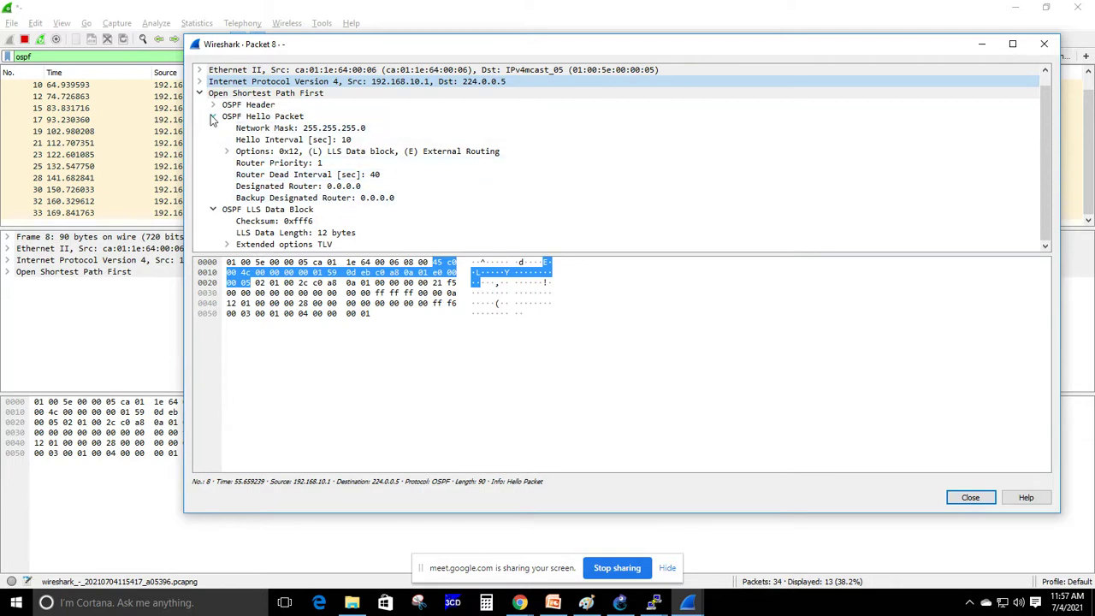
{"action": "left_click", "coordinate": [201, 82]}
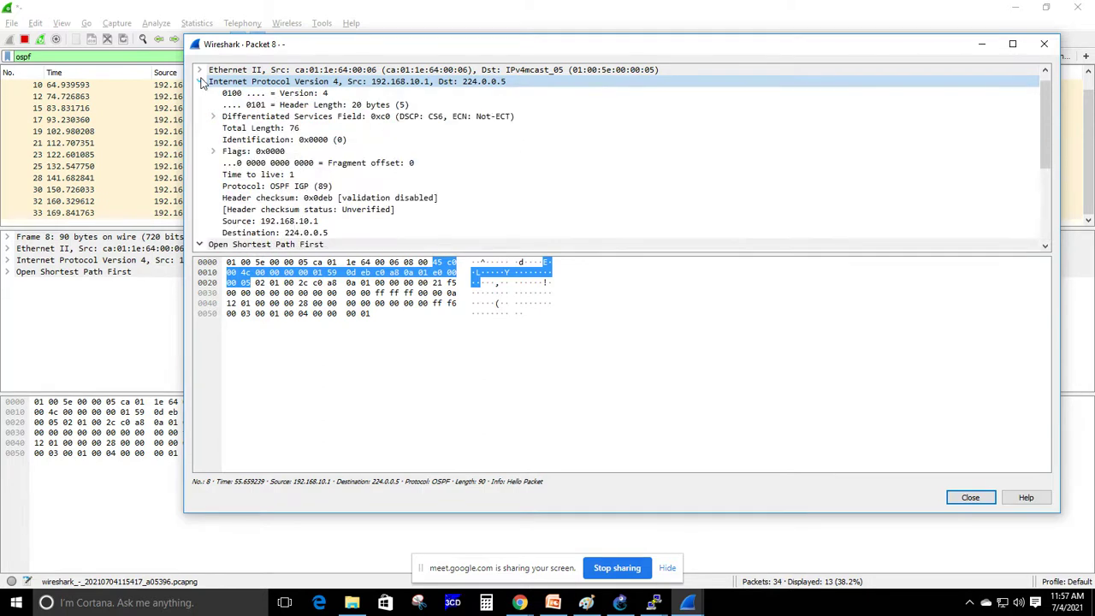
{"action": "left_click", "coordinate": [201, 82]}
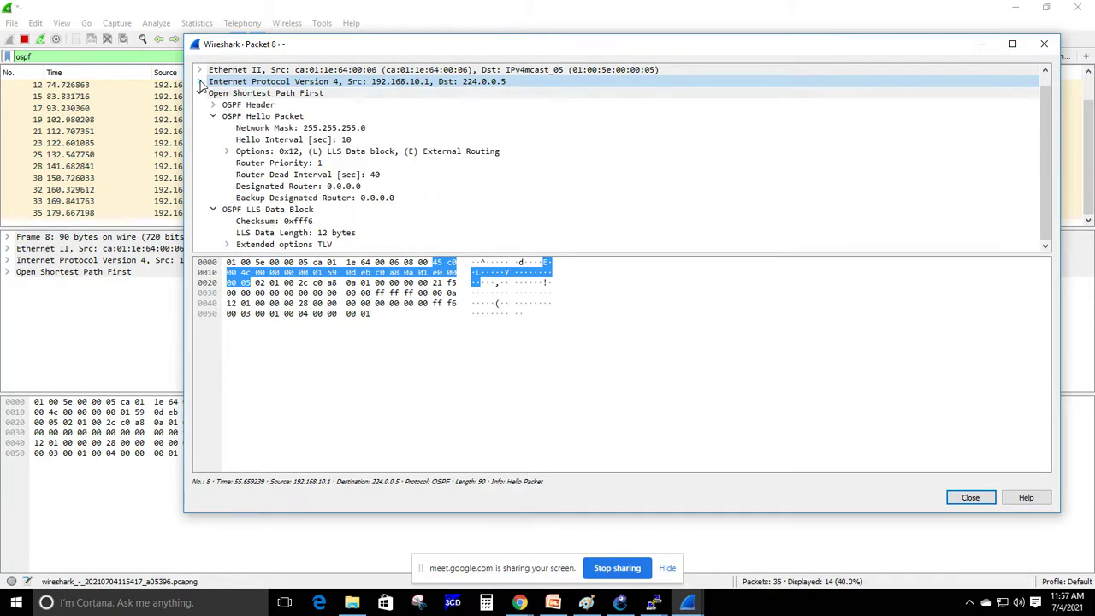
{"action": "left_click", "coordinate": [201, 81]}
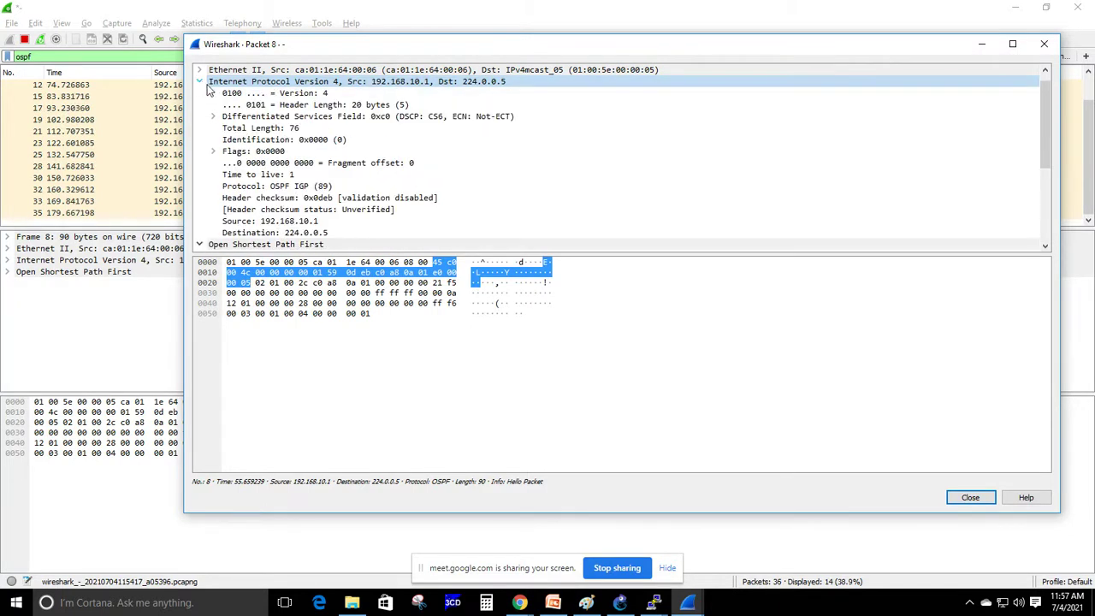
{"action": "left_click", "coordinate": [513, 187]}
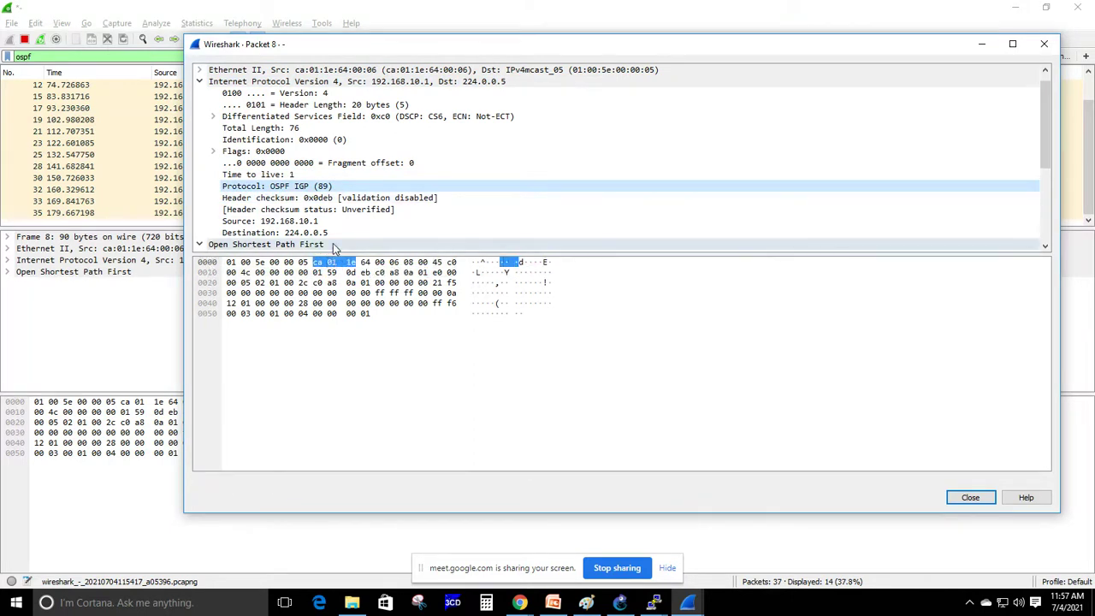
{"action": "left_click", "coordinate": [334, 234]}
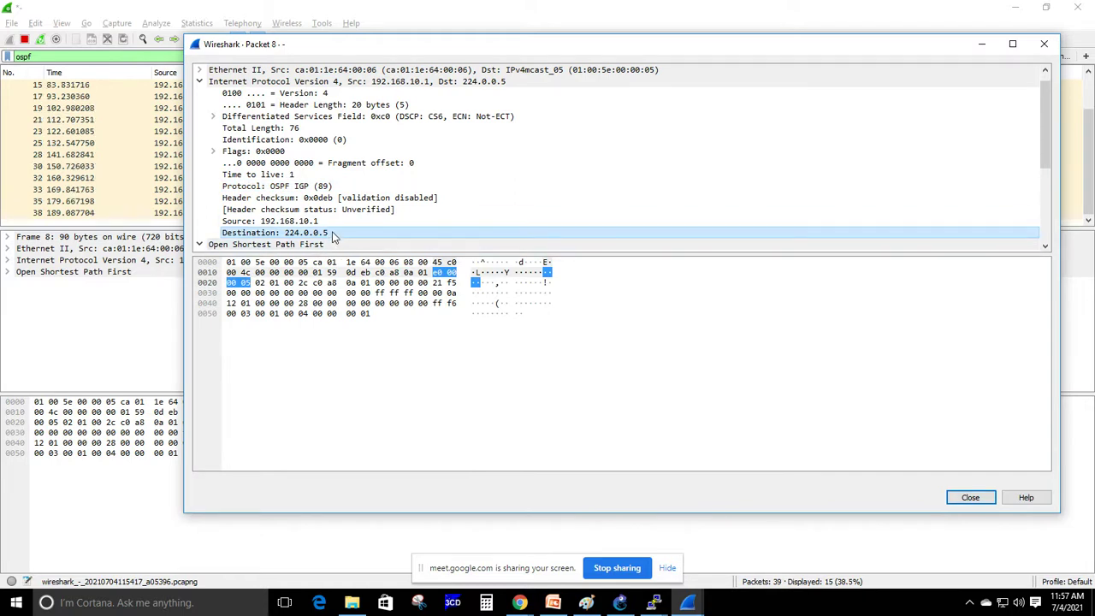
{"action": "left_click", "coordinate": [1043, 44]}
{"action": "left_click", "coordinate": [1018, 7]}
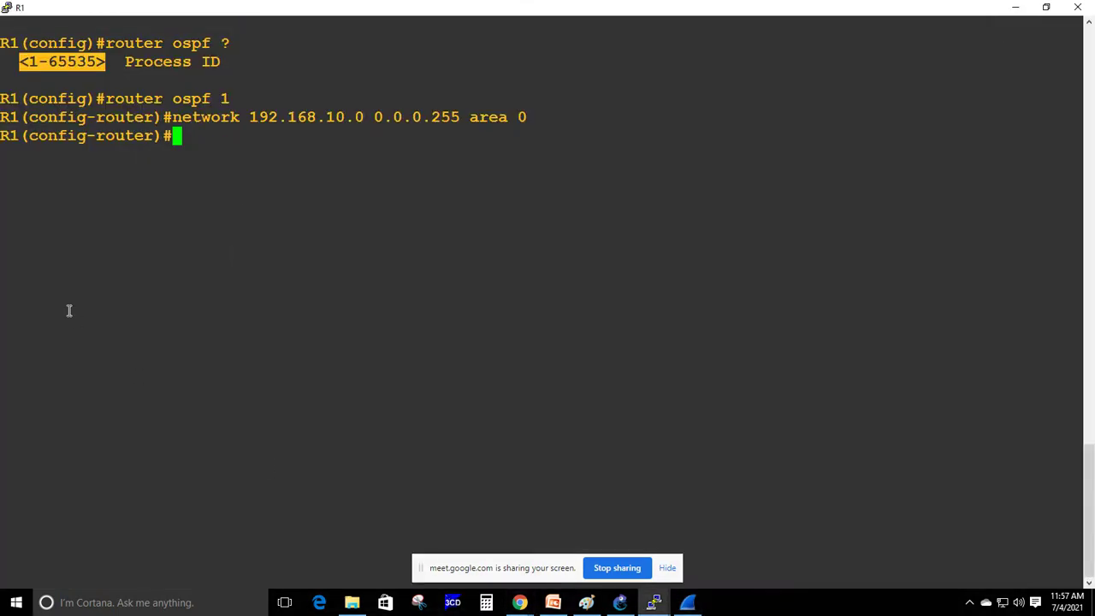
Recall R1's last network statement and rewrite it as network 172.16.12.1 0.0.0.0 area 0, leaving it unsubmitted
{"action": "key", "text": "Up"}
{"action": "key", "text": "BackSpace"}
{"action": "key", "text": "BackSpace"}
{"action": "key", "text": "BackSpace"}
{"action": "key", "text": "BackSpace"}
{"action": "key", "text": "BackSpace"}
{"action": "key", "text": "BackSpace"}
{"action": "key", "text": "BackSpace"}
{"action": "key", "text": "BackSpace"}
{"action": "key", "text": "BackSpace"}
{"action": "key", "text": "BackSpace"}
{"action": "key", "text": "BackSpace"}
{"action": "key", "text": "BackSpace"}
{"action": "key", "text": "BackSpace"}
{"action": "key", "text": "BackSpace"}
{"action": "key", "text": "BackSpace"}
{"action": "key", "text": "BackSpace"}
{"action": "key", "text": "BackSpace"}
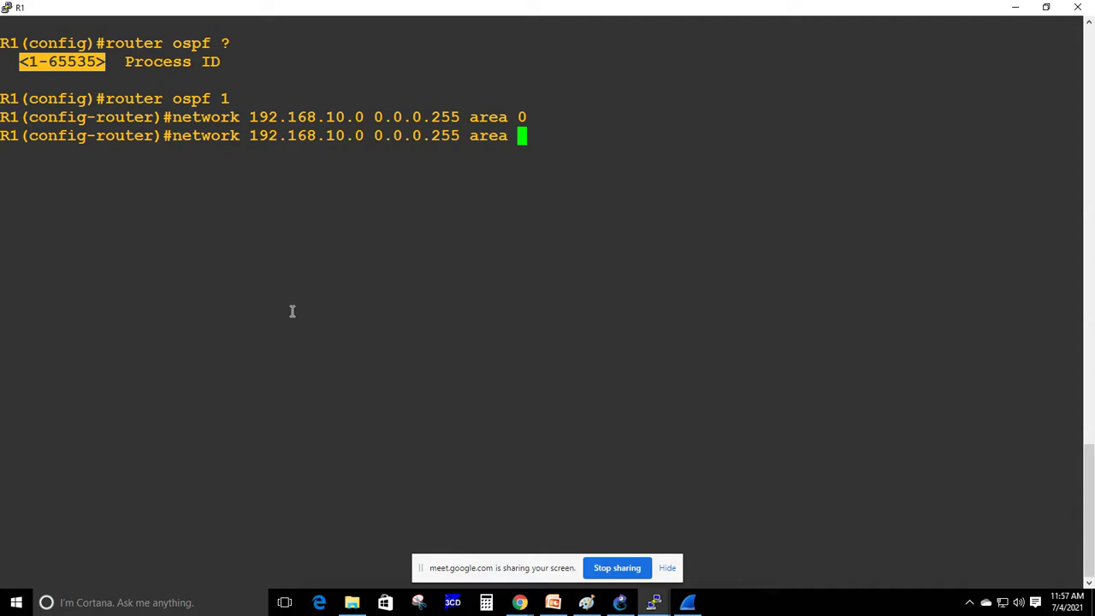
{"action": "key", "text": "BackSpace"}
{"action": "key", "text": "BackSpace"}
{"action": "key", "text": "BackSpace"}
{"action": "key", "text": "BackSpace"}
{"action": "key", "text": "BackSpace"}
{"action": "key", "text": "BackSpace"}
{"action": "key", "text": "BackSpace"}
{"action": "key", "text": "BackSpace"}
{"action": "key", "text": "BackSpace"}
{"action": "key", "text": "BackSpace"}
{"action": "key", "text": "BackSpace"}
{"action": "type", "text": "72.16."}
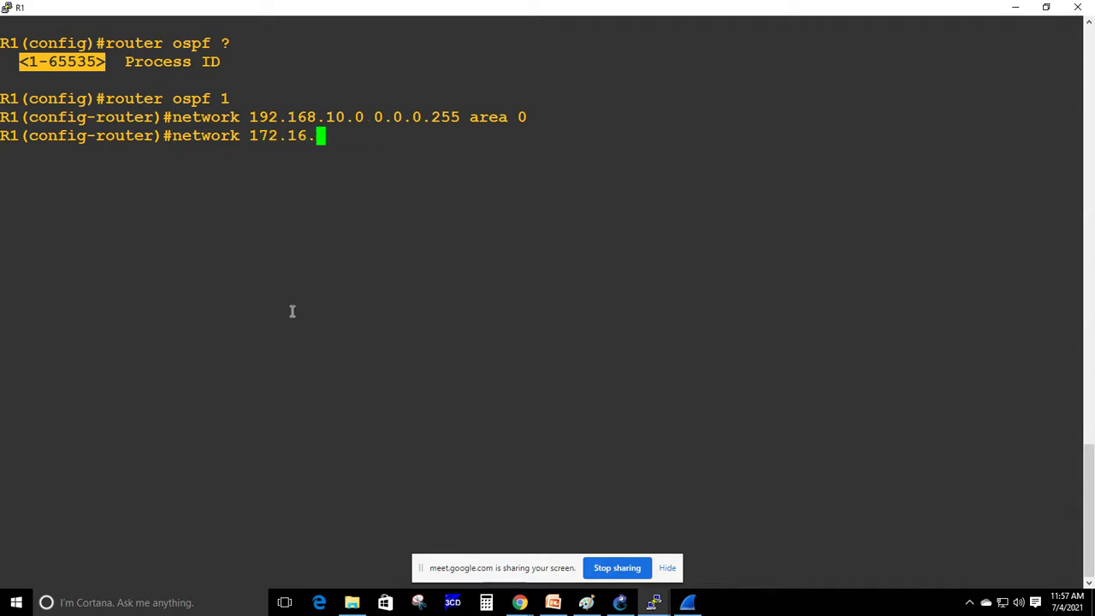
{"action": "type", "text": "12.1 0.0.0.0 area 0"}
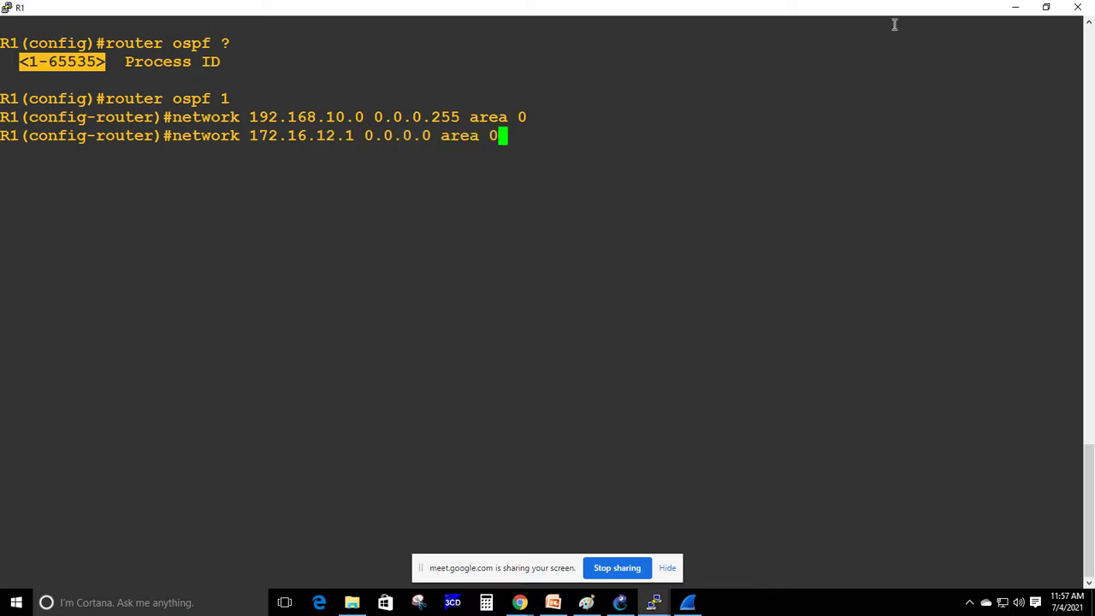
Minimise the R1 console, then stop the running Wireshark capture and quit it without saving the packets
{"action": "left_click", "coordinate": [1015, 7]}
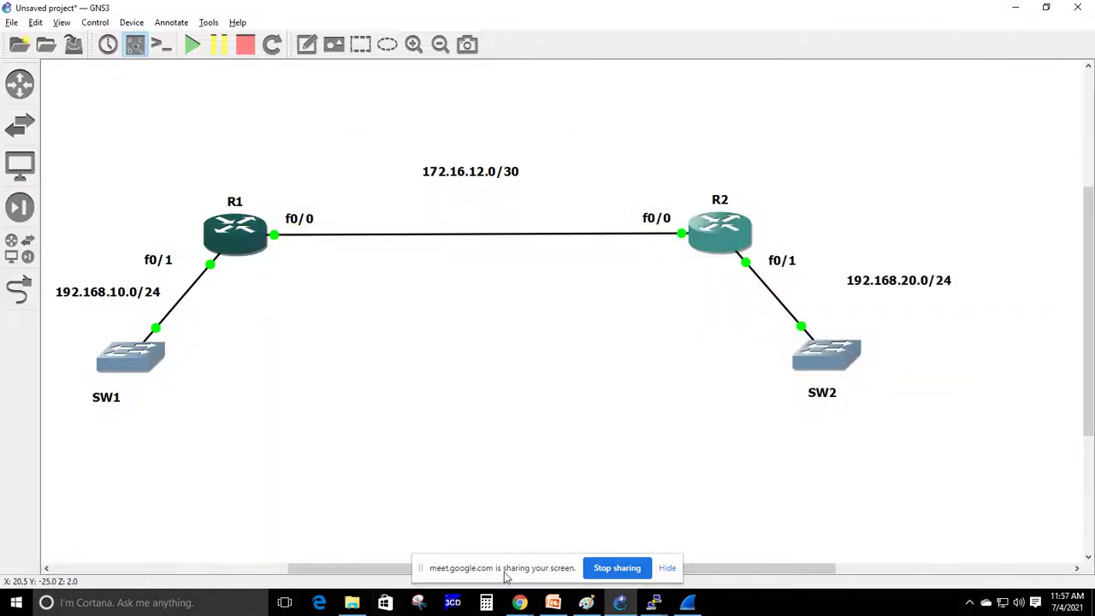
{"action": "left_click", "coordinate": [687, 602]}
{"action": "left_click", "coordinate": [1077, 11]}
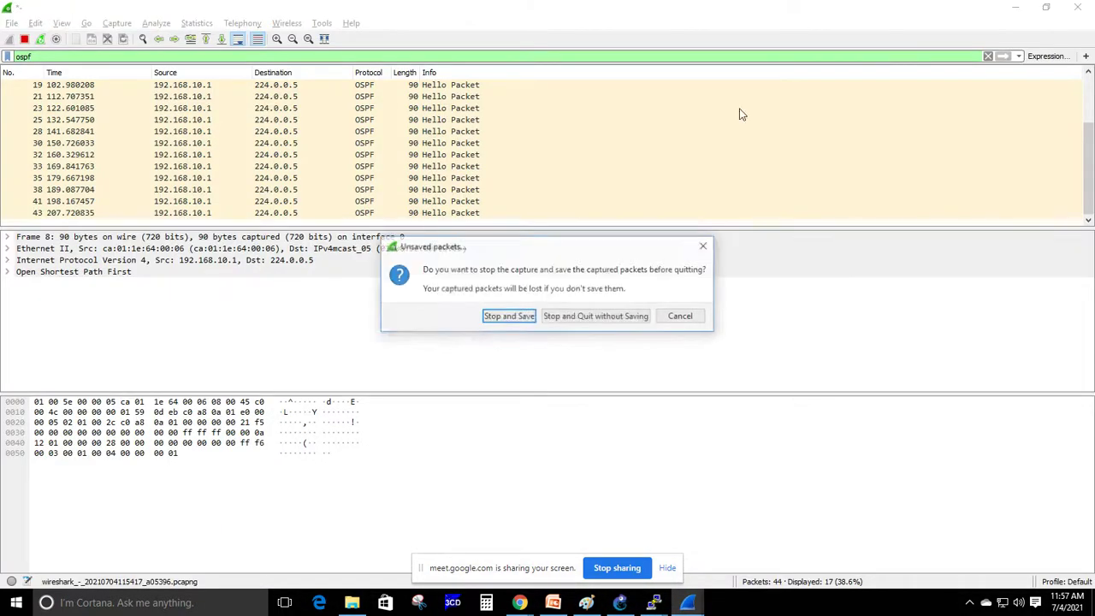
{"action": "left_click", "coordinate": [596, 316]}
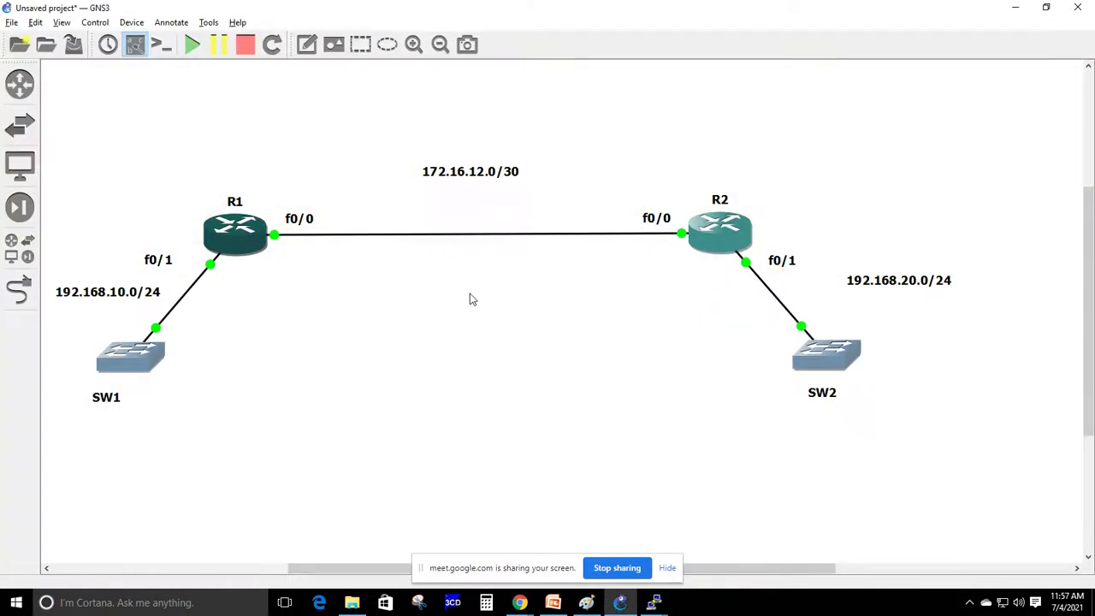
Start a packet capture on the R1–R2 link at R1 port FastEthernet0/0 and filter it by ospf
{"action": "right_click", "coordinate": [404, 238]}
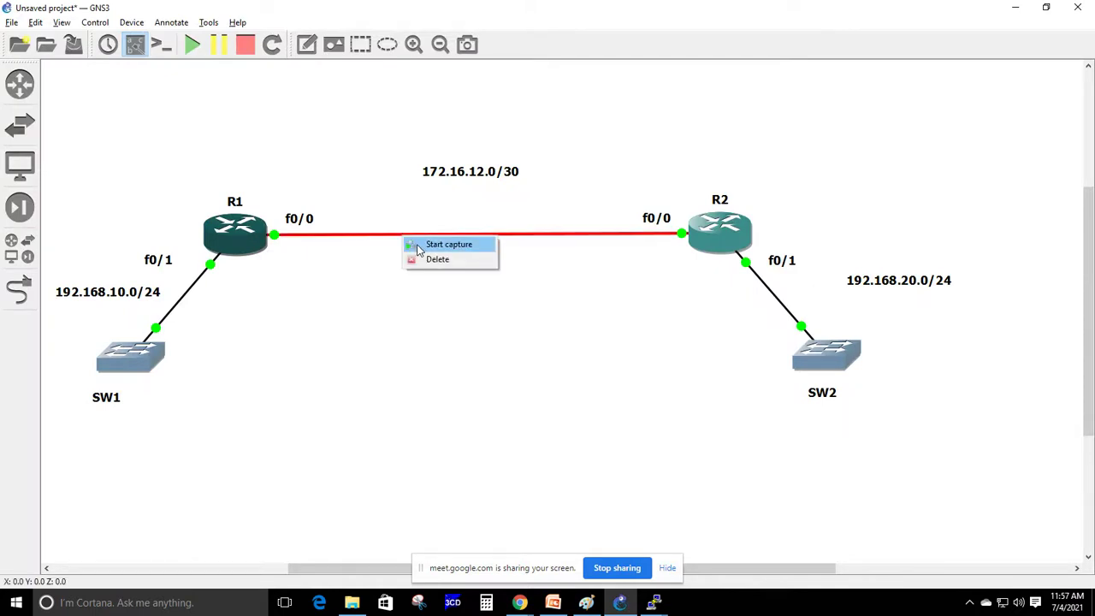
{"action": "left_click", "coordinate": [445, 245]}
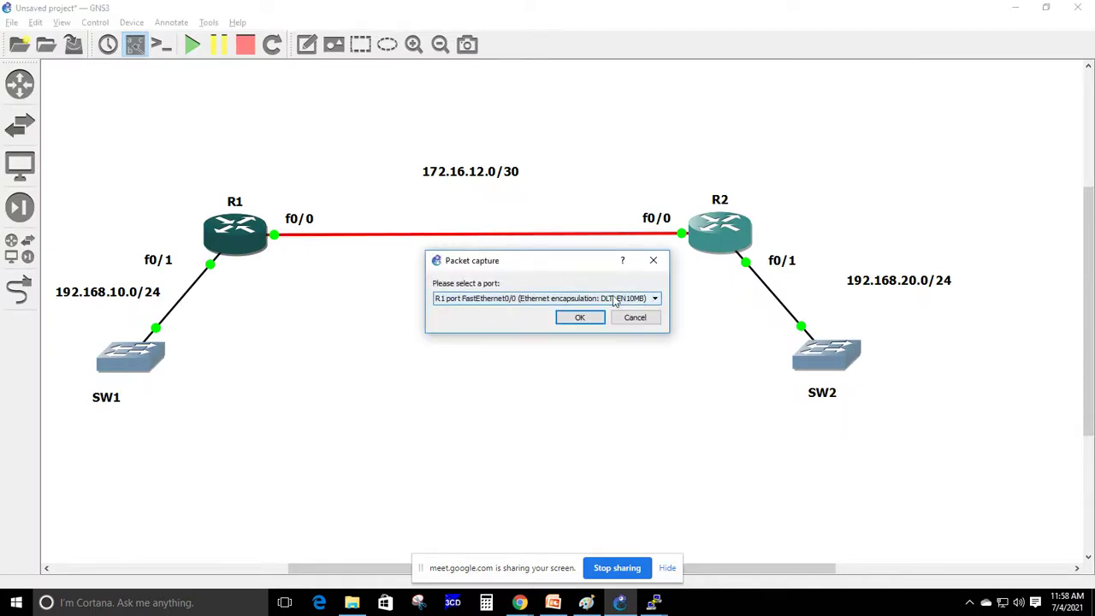
{"action": "left_click", "coordinate": [579, 317]}
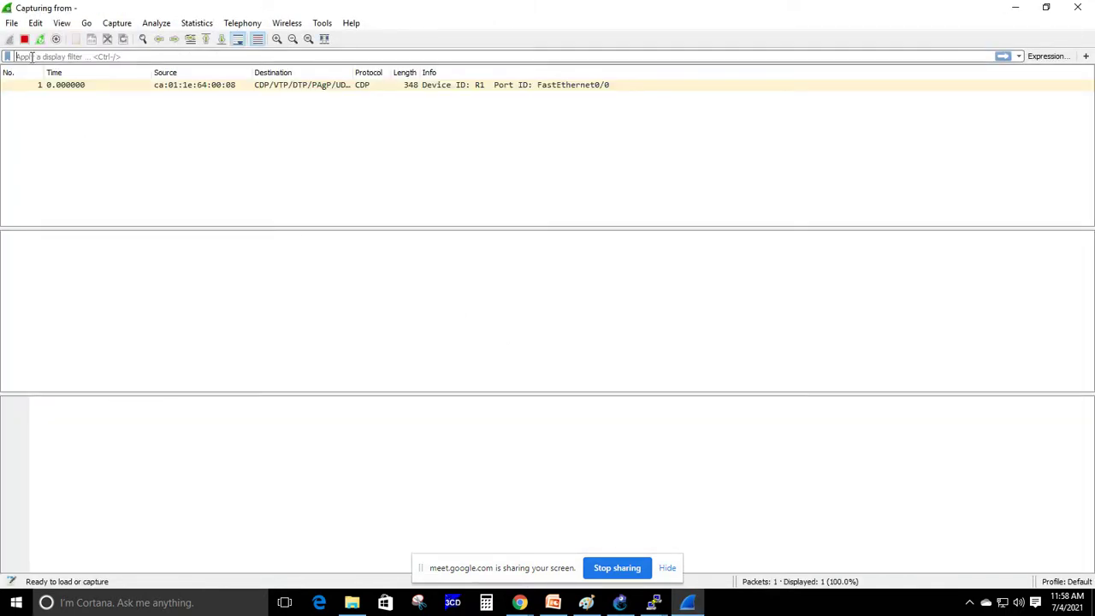
{"action": "type", "text": "cdpf"}
{"action": "key", "text": "Return"}
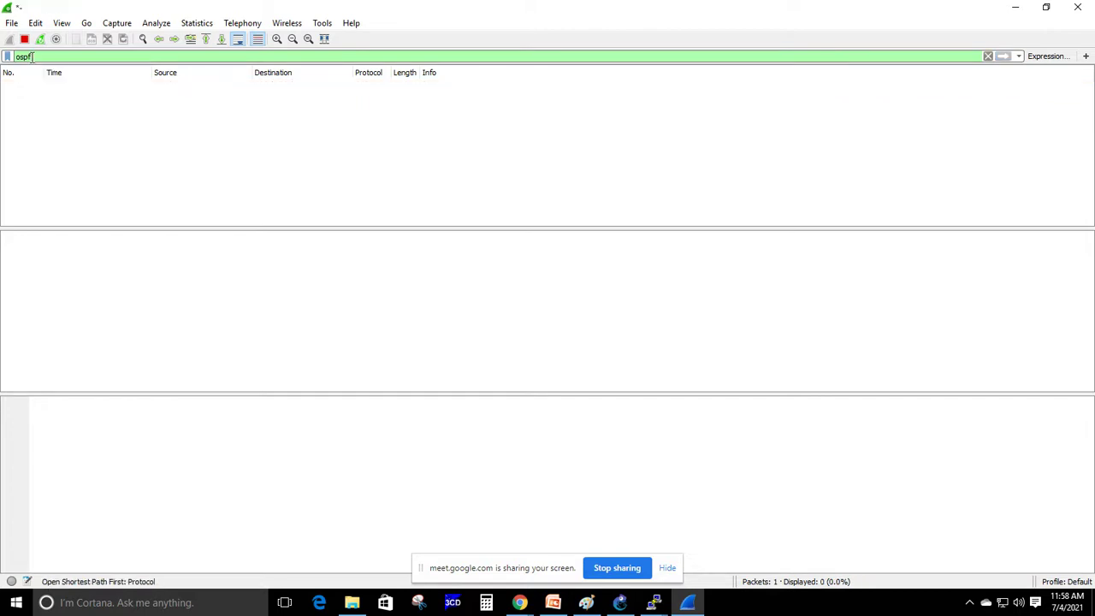
Submit the network 172.16.12.1 0.0.0.0 area 0 statement on R1, then return to the Wireshark capture
{"action": "mouse_move", "coordinate": [656, 609]}
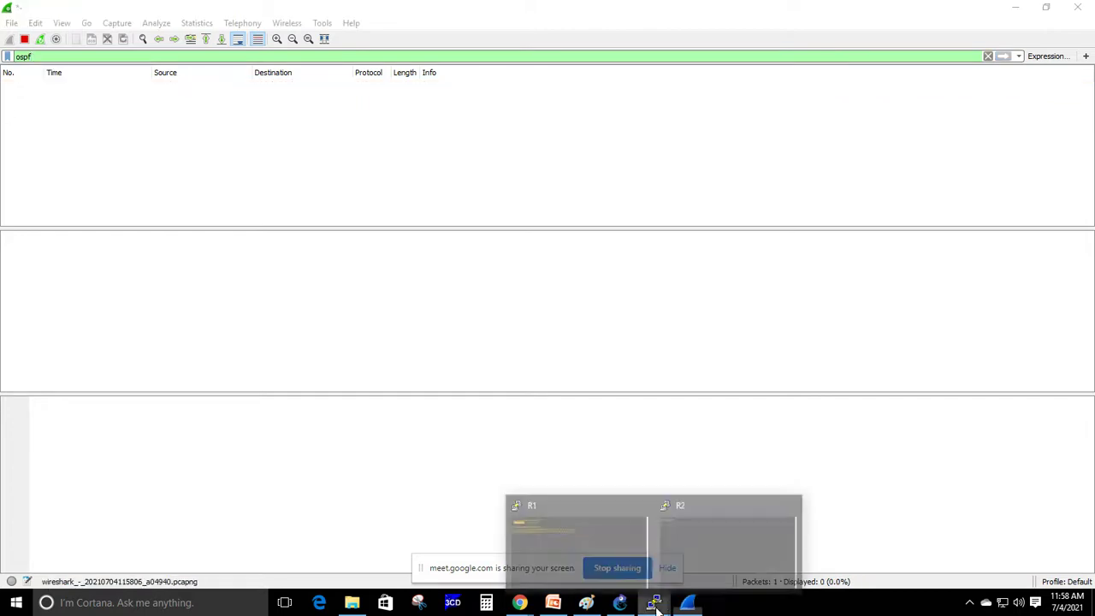
{"action": "left_click", "coordinate": [537, 533]}
{"action": "key", "text": "Return"}
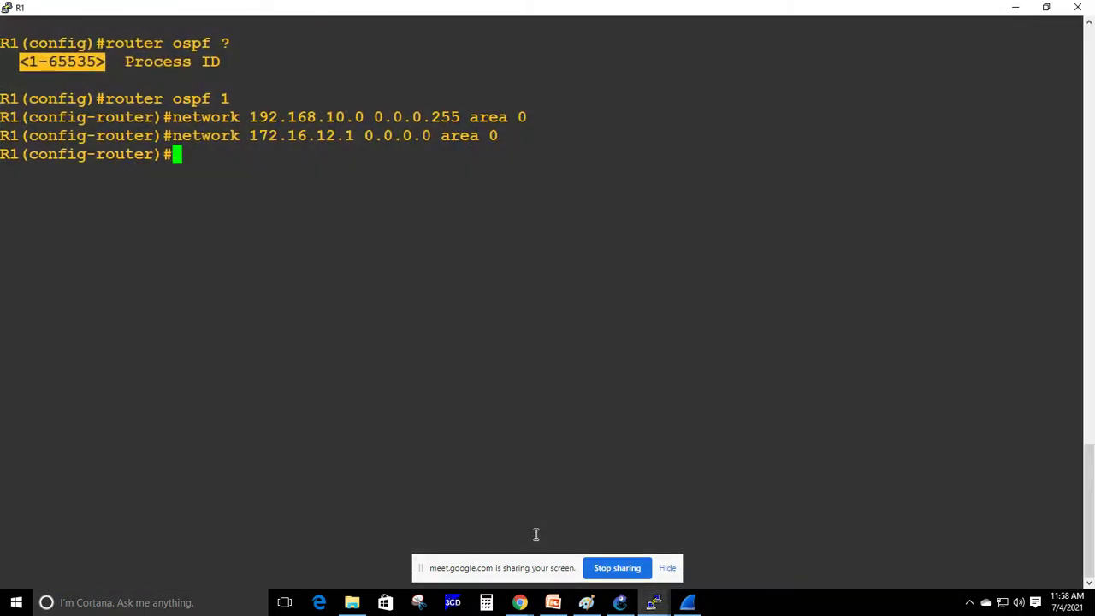
{"action": "key", "text": "alt+Tab"}
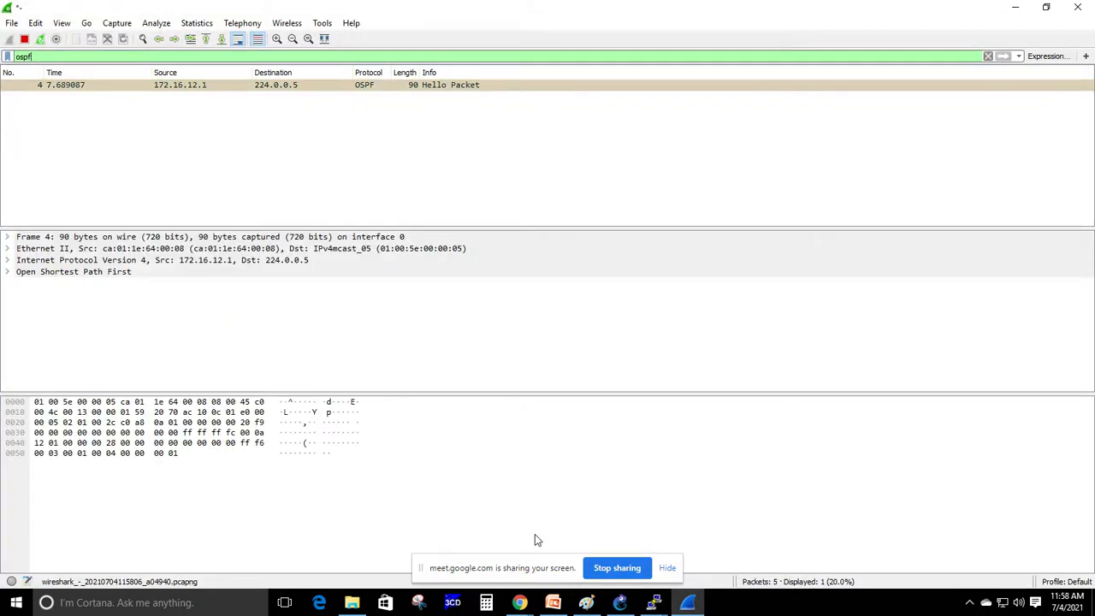
Open the first Hello packet from 172.16.12.1, expand its OSPF Header, highlight the Auth Type field, and close the packet
{"action": "double_click", "coordinate": [280, 87]}
{"action": "left_click", "coordinate": [202, 128]}
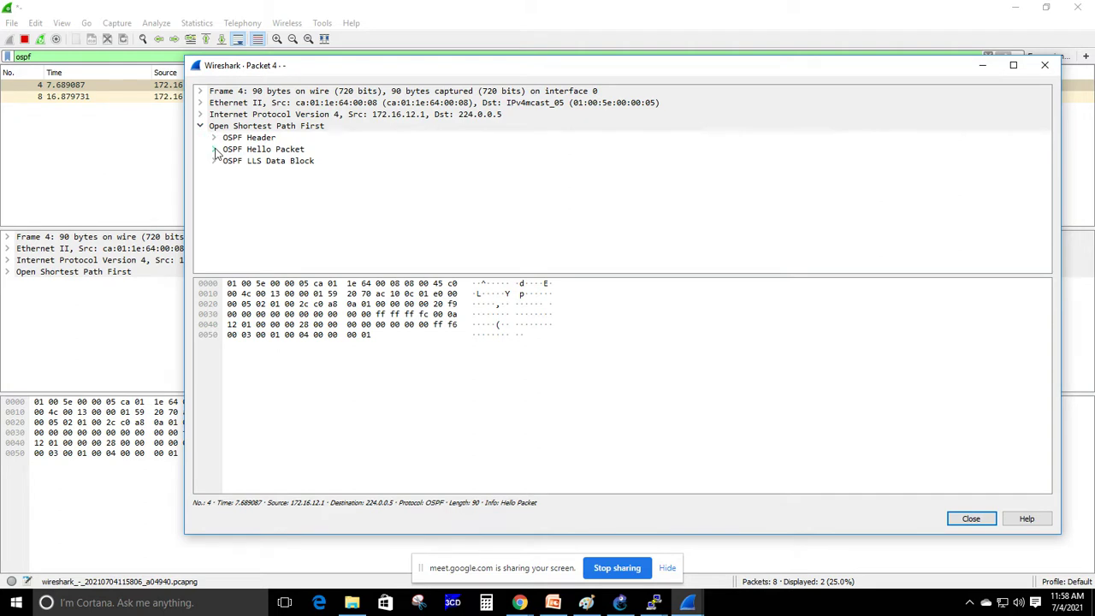
{"action": "left_click", "coordinate": [214, 138]}
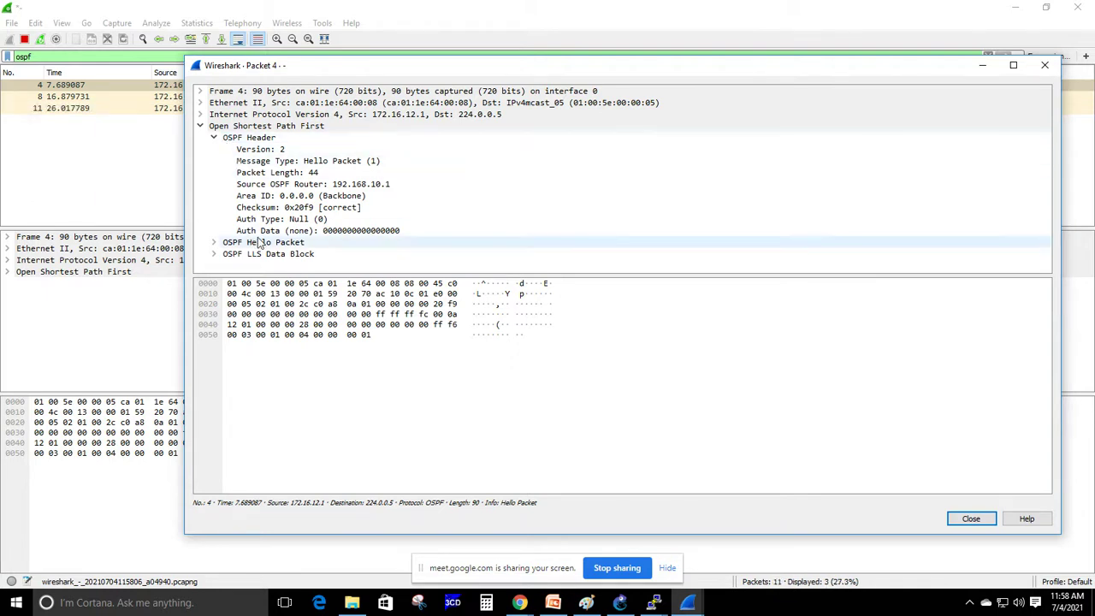
{"action": "left_click", "coordinate": [282, 221]}
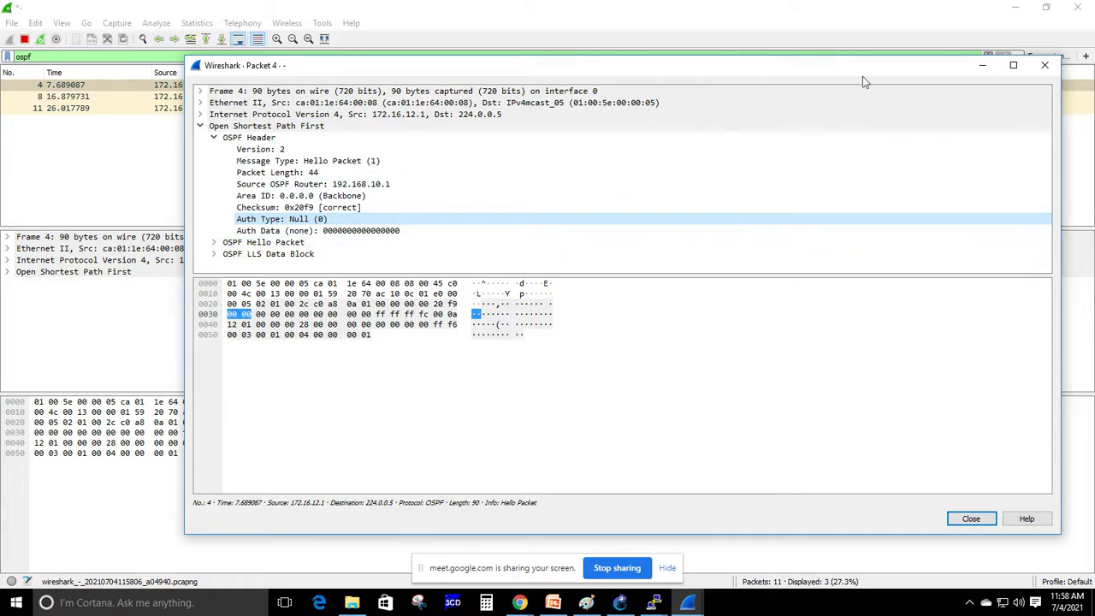
{"action": "left_click", "coordinate": [1044, 65]}
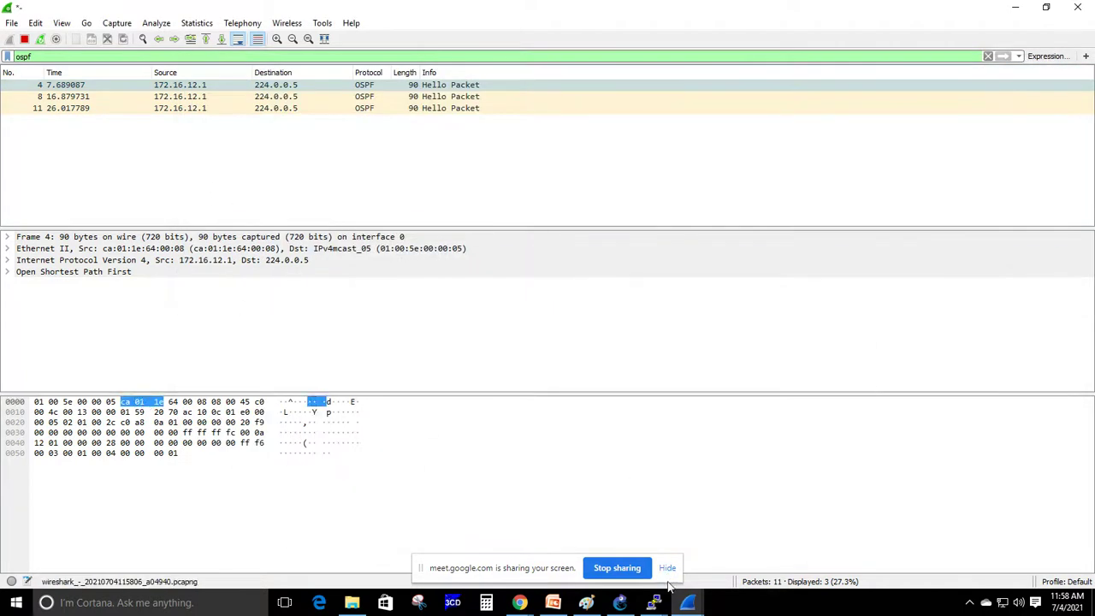
Switch to the R1 console and list its OSPF neighbors with do show ip ospf nei
{"action": "mouse_move", "coordinate": [654, 602]}
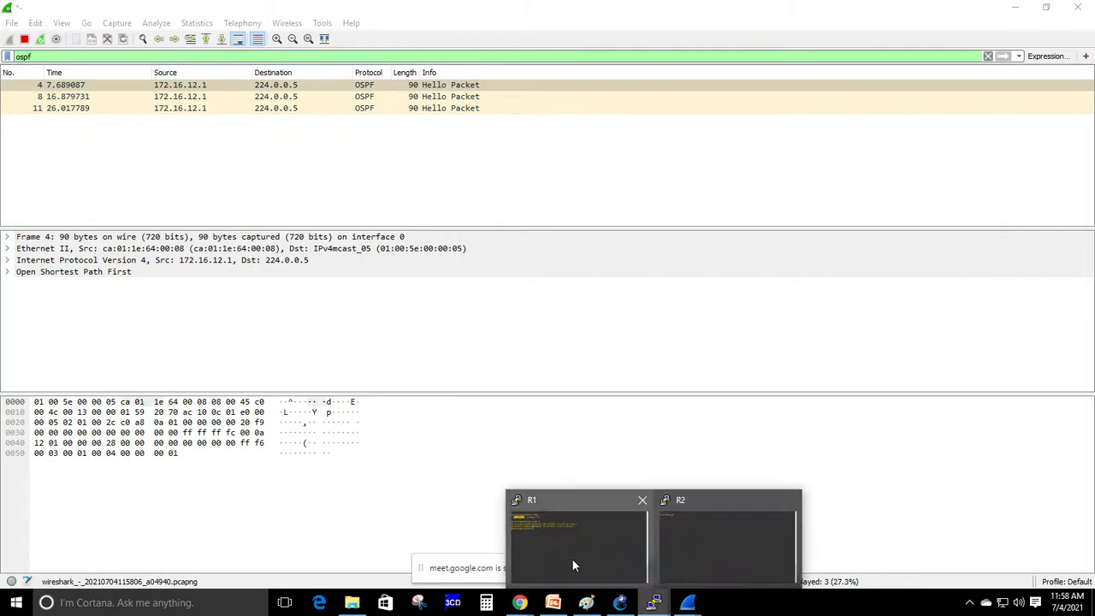
{"action": "left_click", "coordinate": [574, 559]}
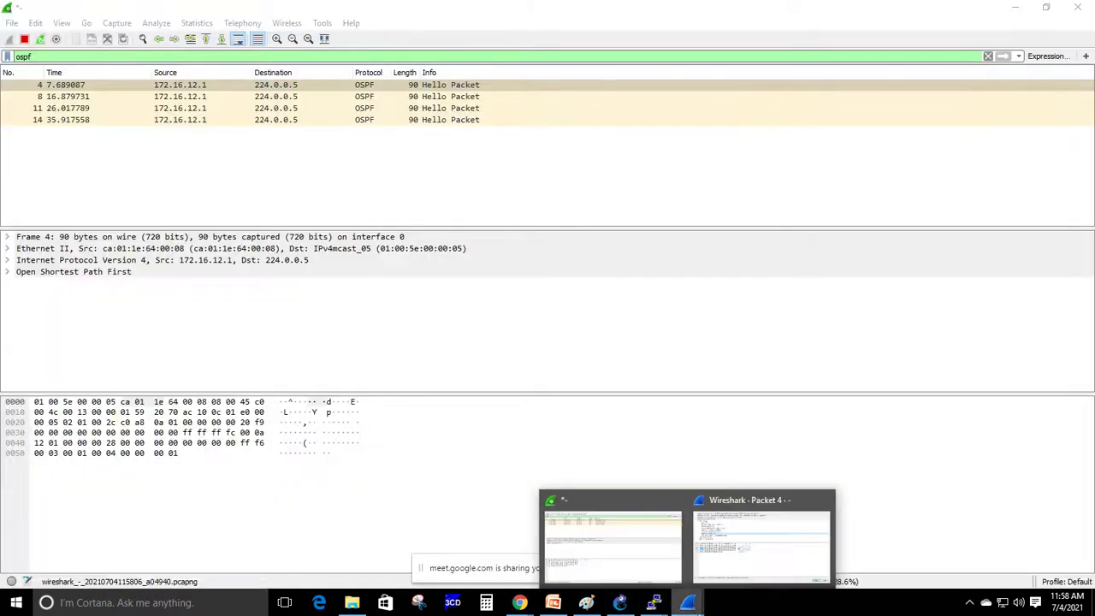
{"action": "left_click", "coordinate": [602, 569]}
{"action": "type", "text": "do show ip ospf nei"}
{"action": "key", "text": "Return"}
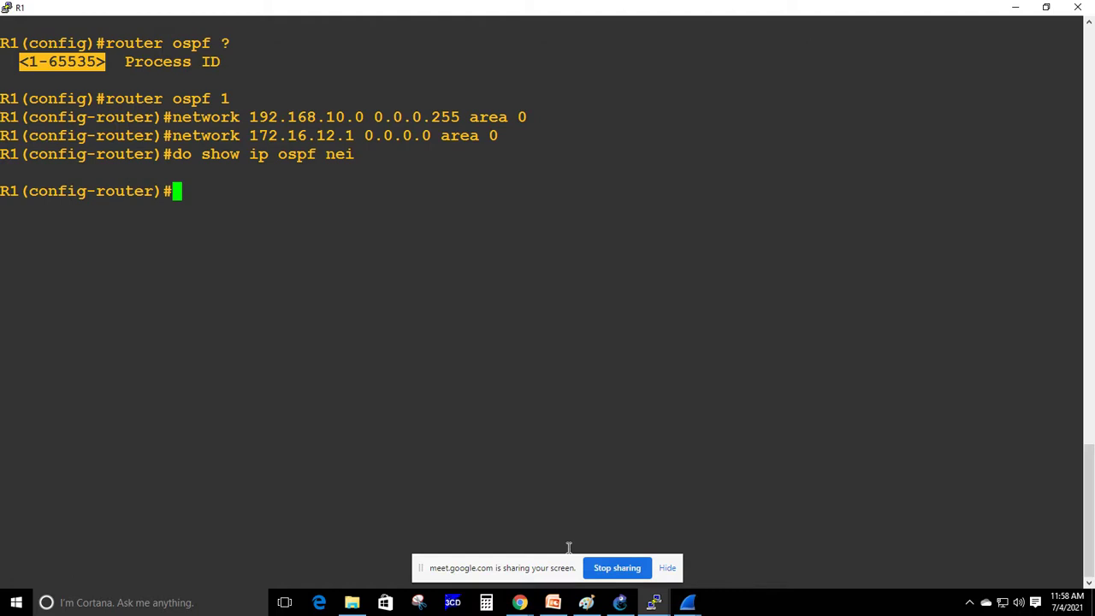
Run do show ip ospf on R1 and page through the full output
{"action": "key", "text": "Up"}
{"action": "key", "text": "BackSpace"}
{"action": "key", "text": "BackSpace"}
{"action": "key", "text": "BackSpace"}
{"action": "key", "text": "Return"}
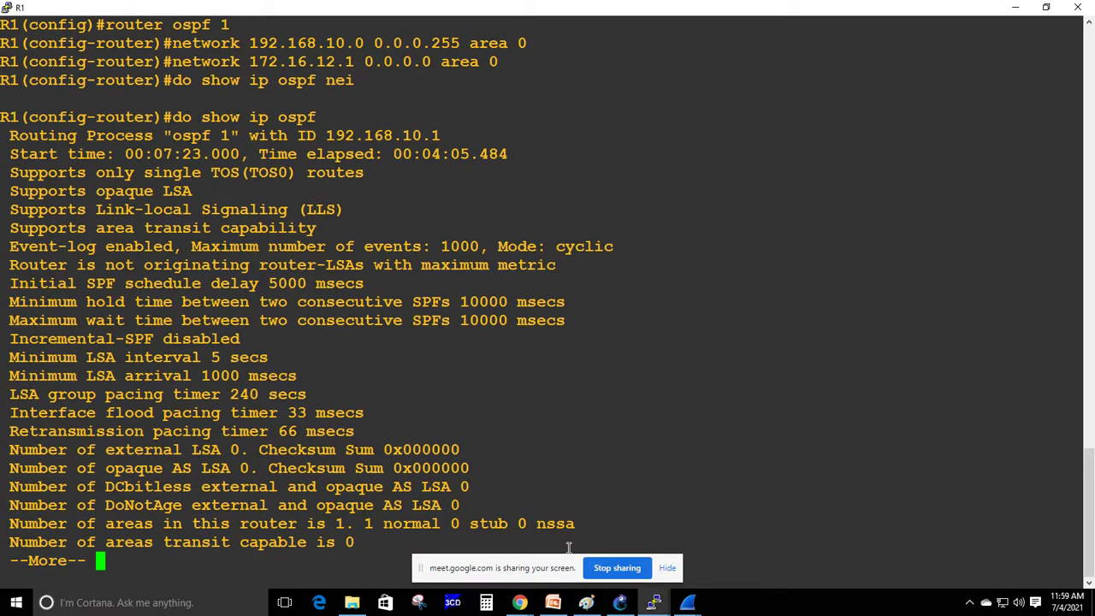
{"action": "key", "text": "space"}
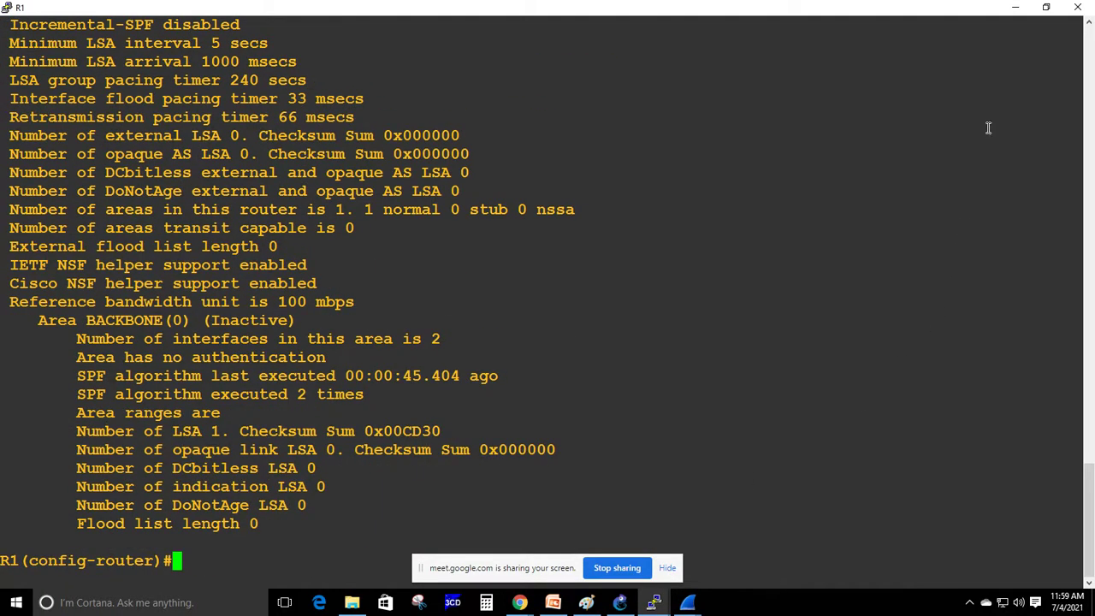
Minimise the console and Wireshark, switch to Paint, and draw red pencil ticks beside both network statements
{"action": "left_click", "coordinate": [1016, 7]}
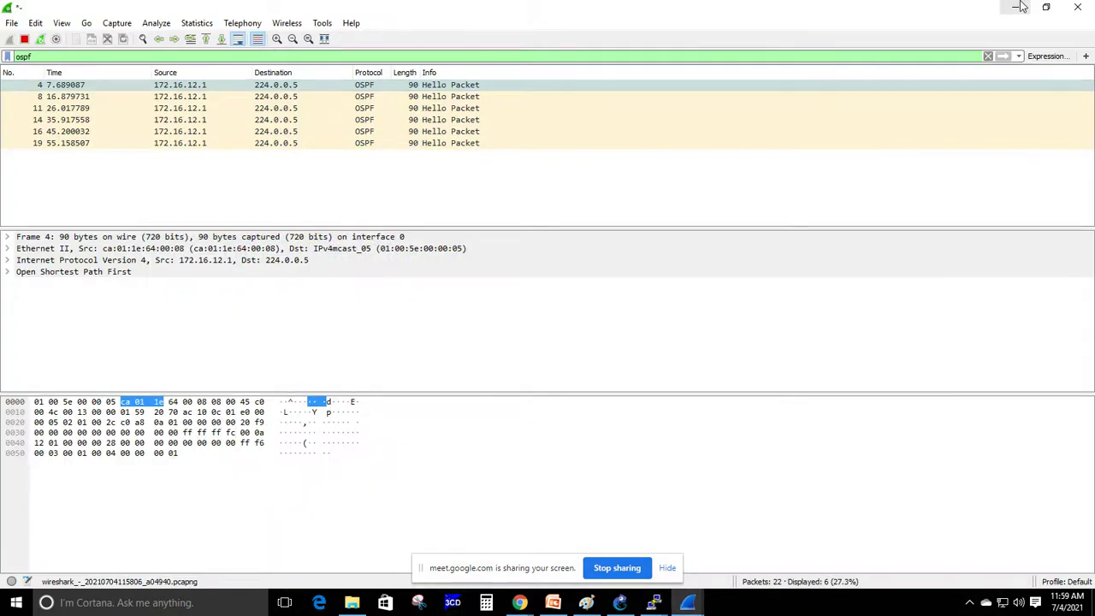
{"action": "left_click", "coordinate": [1015, 6]}
{"action": "left_click", "coordinate": [593, 599]}
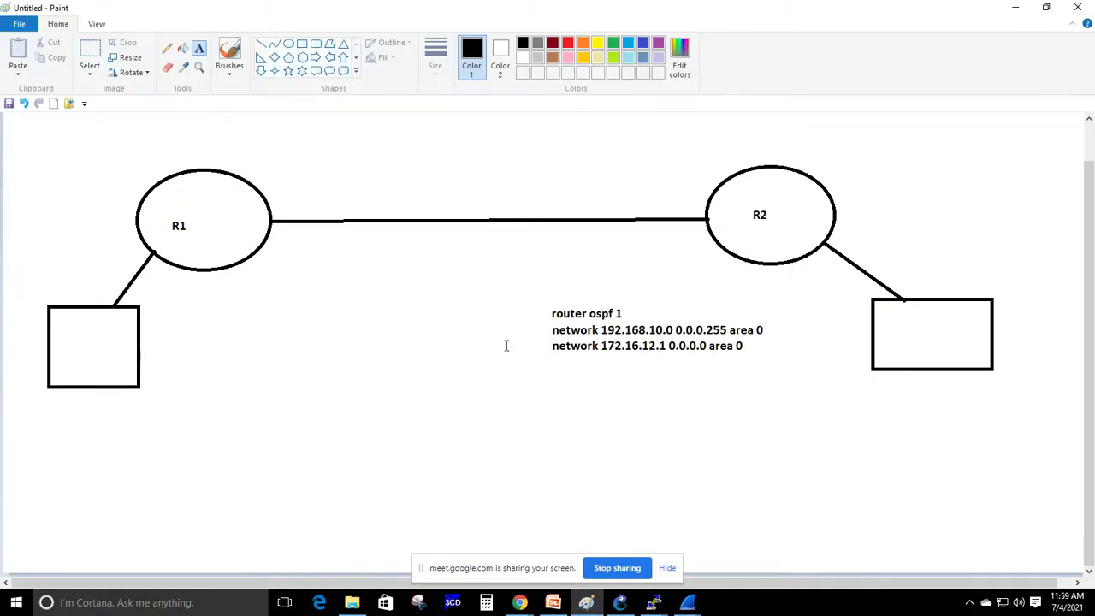
{"action": "left_click", "coordinate": [567, 44]}
{"action": "left_click", "coordinate": [183, 48]}
{"action": "left_click", "coordinate": [167, 49]}
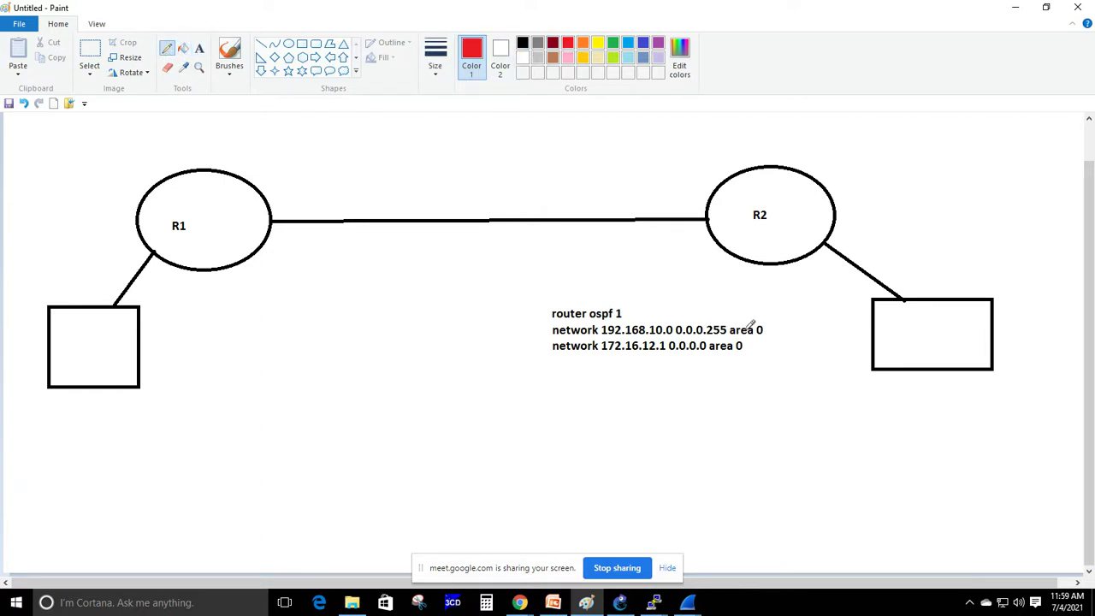
{"action": "mouse_move", "coordinate": [768, 329]}
{"action": "left_mouse_down"}
{"action": "mouse_move", "coordinate": [780, 324]}
{"action": "mouse_move", "coordinate": [760, 342]}
{"action": "left_mouse_up"}
Underline the addresses 192.168.10.0 and 172.16.12.1 in the network statements with the black pencil
{"action": "left_click", "coordinate": [198, 48]}
{"action": "left_click", "coordinate": [522, 42]}
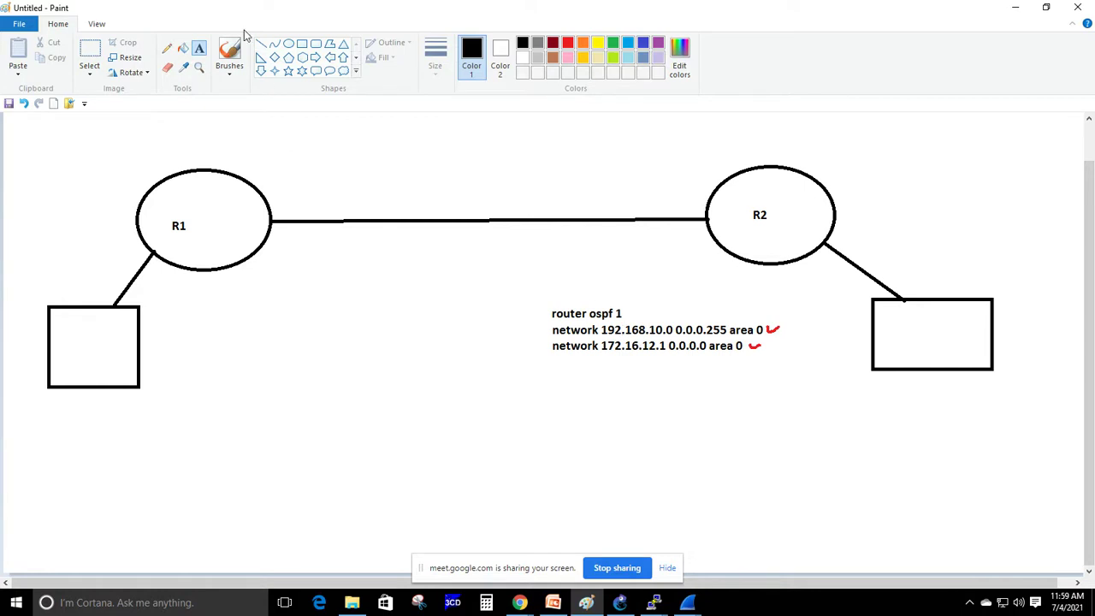
{"action": "left_click", "coordinate": [167, 48]}
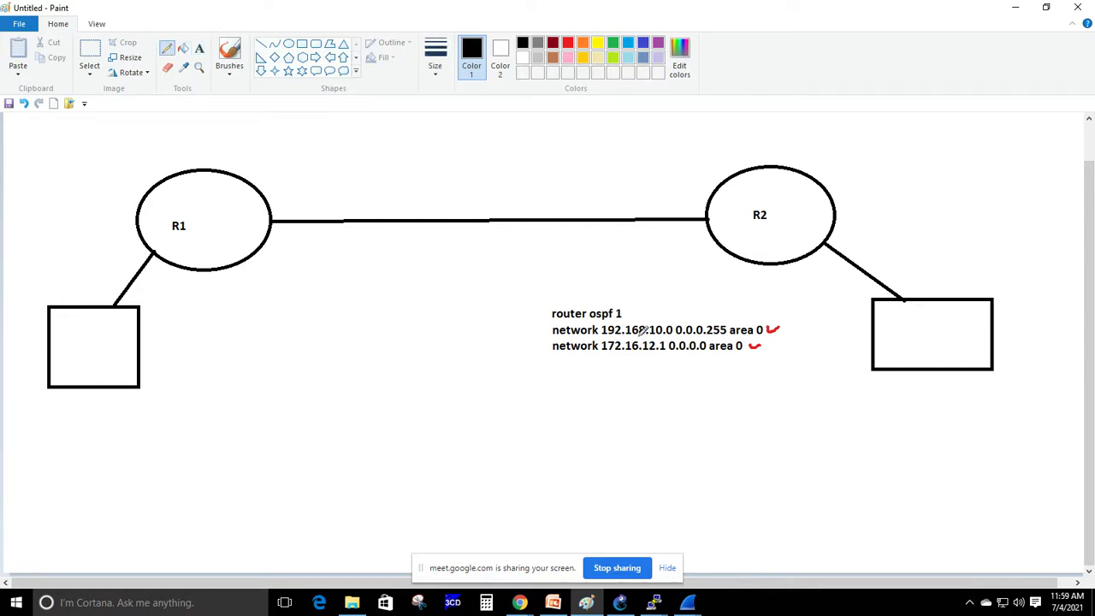
{"action": "left_click_drag", "start_coordinate": [602, 338], "coordinate": [671, 340]}
{"action": "left_click_drag", "start_coordinate": [603, 353], "coordinate": [668, 347]}
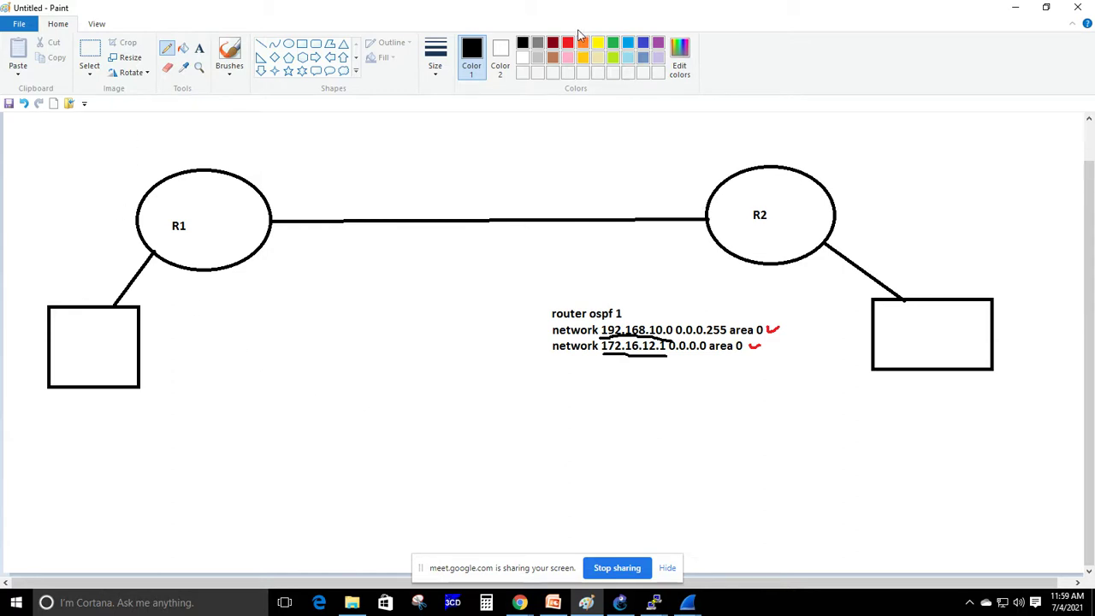
Add a widened text box below the network statements with the lines interface fa0/0 and ip ospf 2 area 0
{"action": "left_click", "coordinate": [200, 48]}
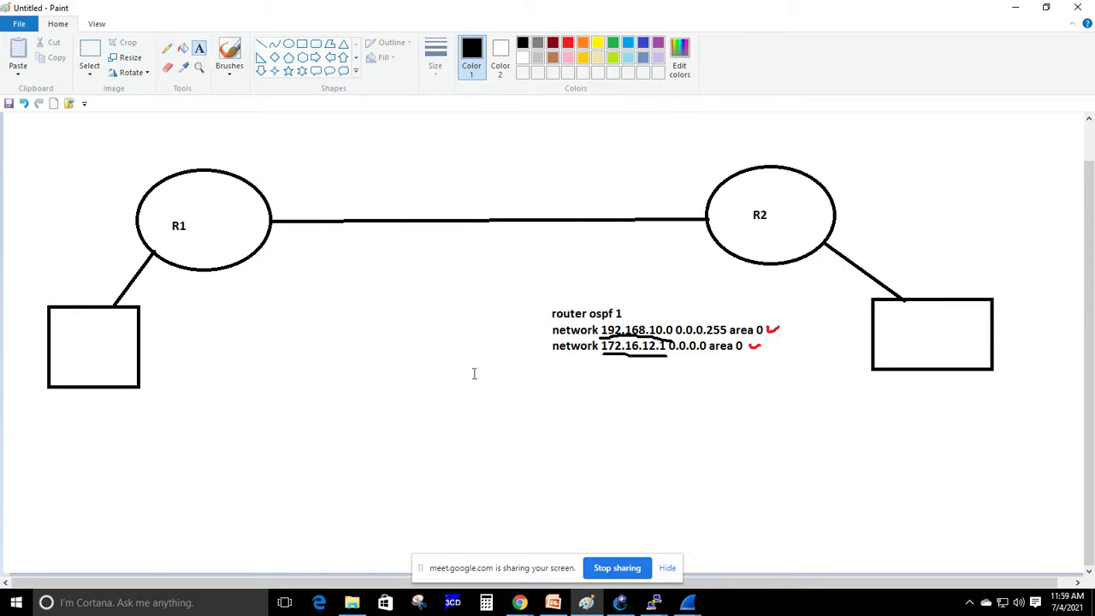
{"action": "left_click", "coordinate": [550, 384]}
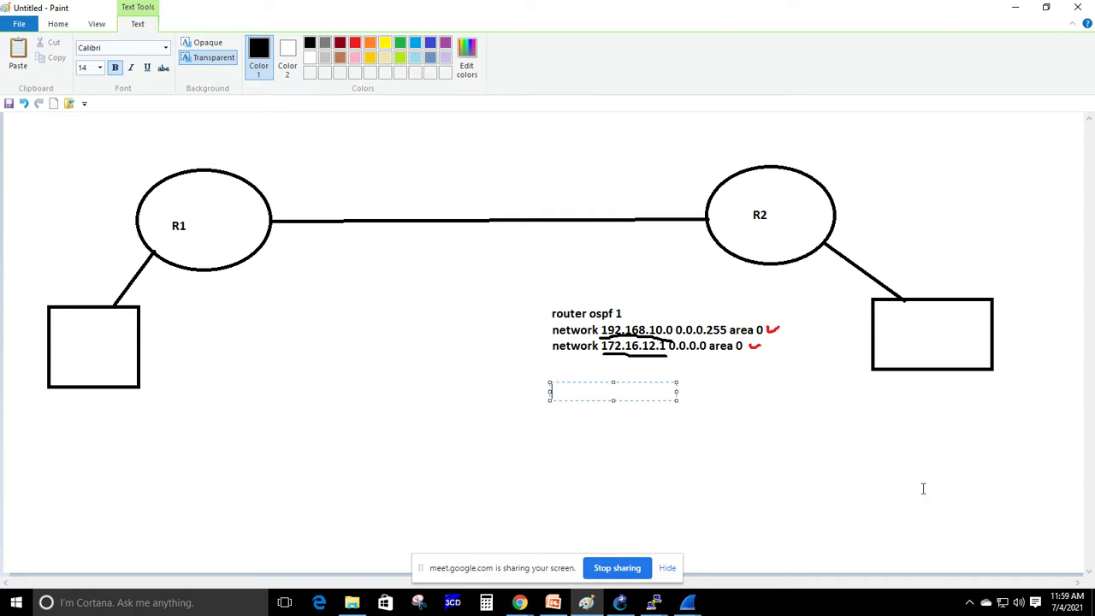
{"action": "type", "text": "interface fa0/0"}
{"action": "key", "text": "Return"}
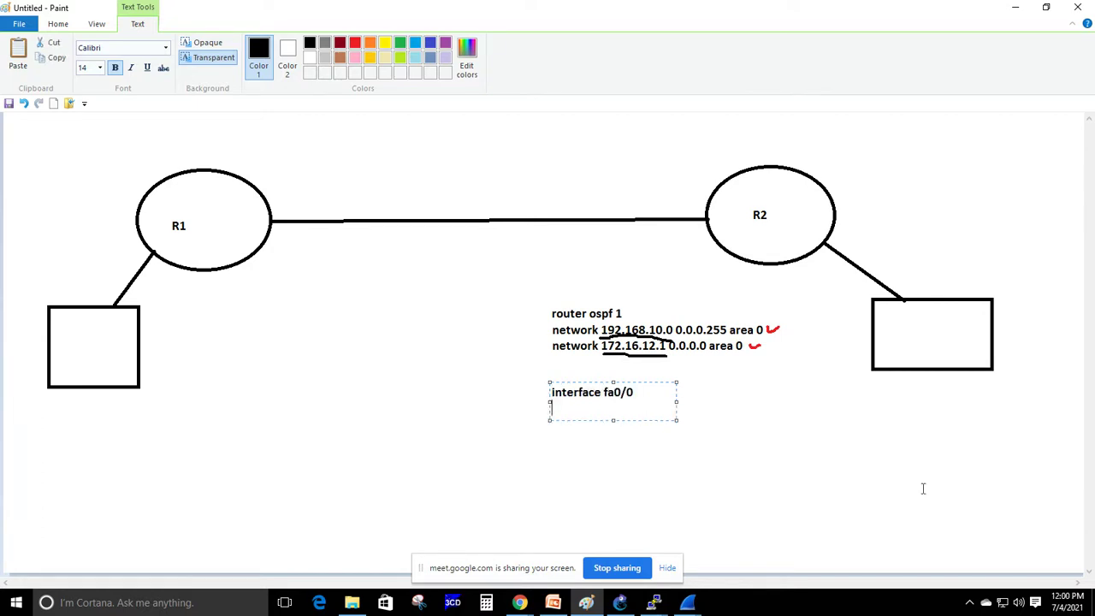
{"action": "left_click_drag", "start_coordinate": [676, 419], "coordinate": [774, 419]}
{"action": "type", "text": "ip ospf 2 area 0"}
{"action": "key", "text": "Return"}
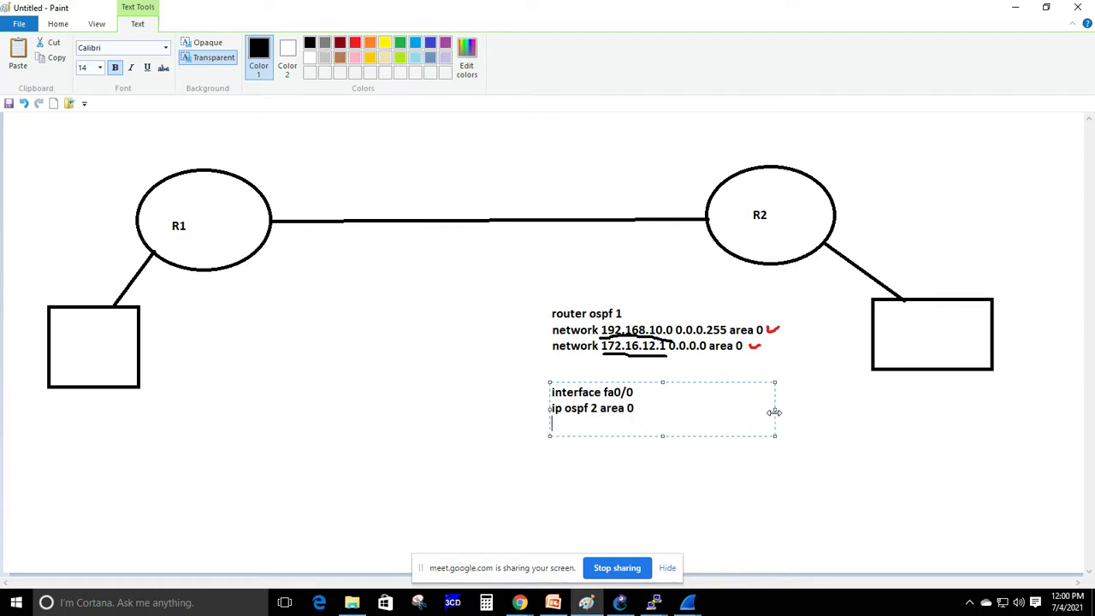
Add the lines interface fa0/1 and ip ospf 2 area 0 to the text box
{"action": "type", "text": "interface fa0/1"}
{"action": "key", "text": "Return"}
{"action": "type", "text": "ip"}
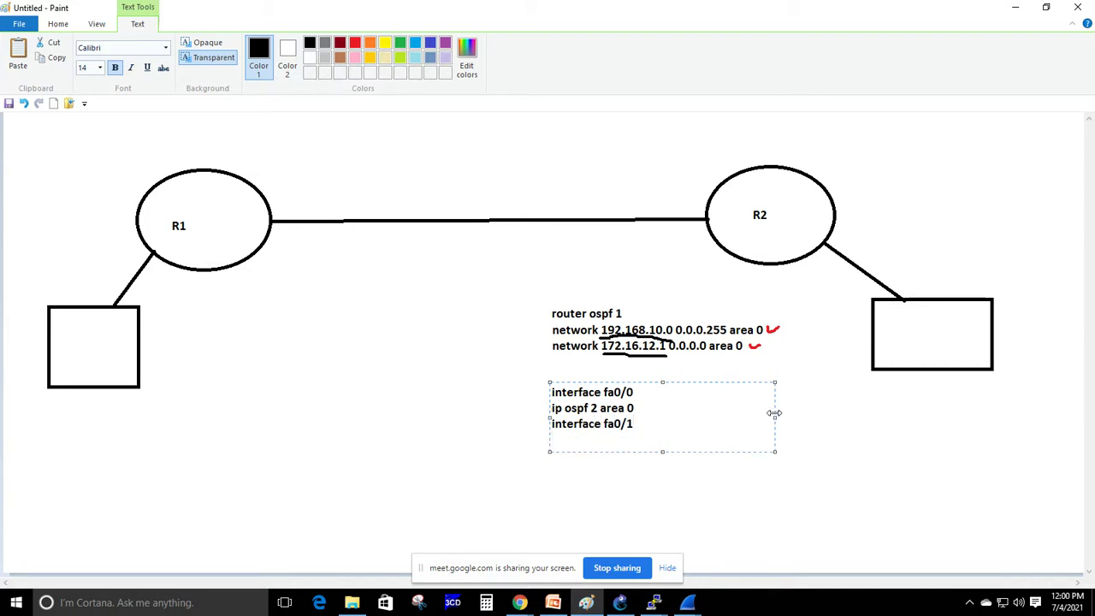
{"action": "type", "text": " ospf 2 area "}
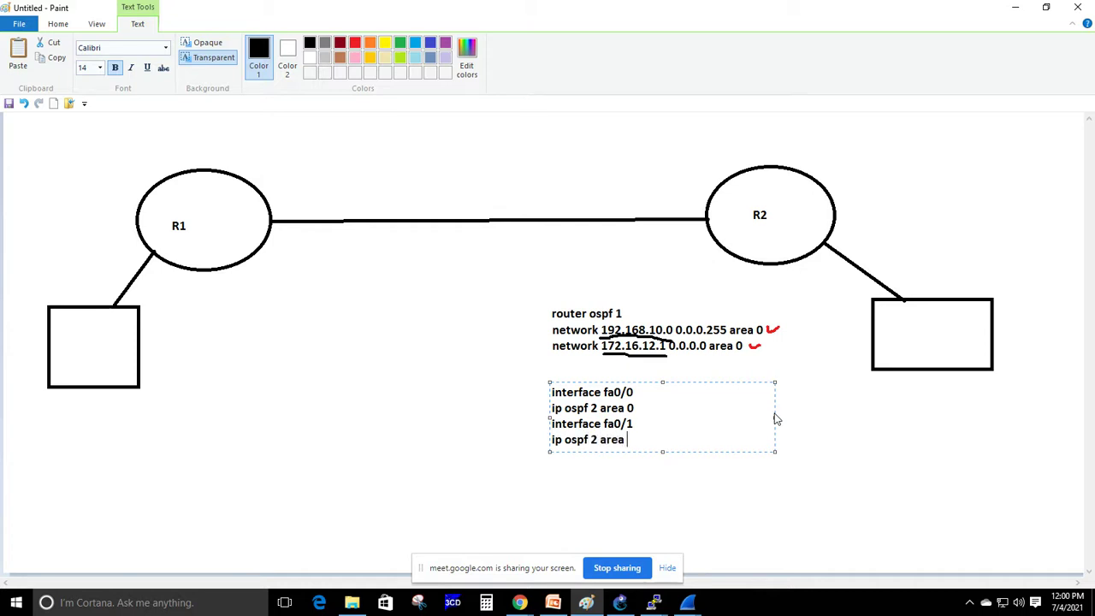
{"action": "type", "text": "0"}
Highlight the interface commands, then add an exit line after each interface's ip ospf 2 area 0 line
{"action": "left_click_drag", "start_coordinate": [636, 439], "coordinate": [556, 386]}
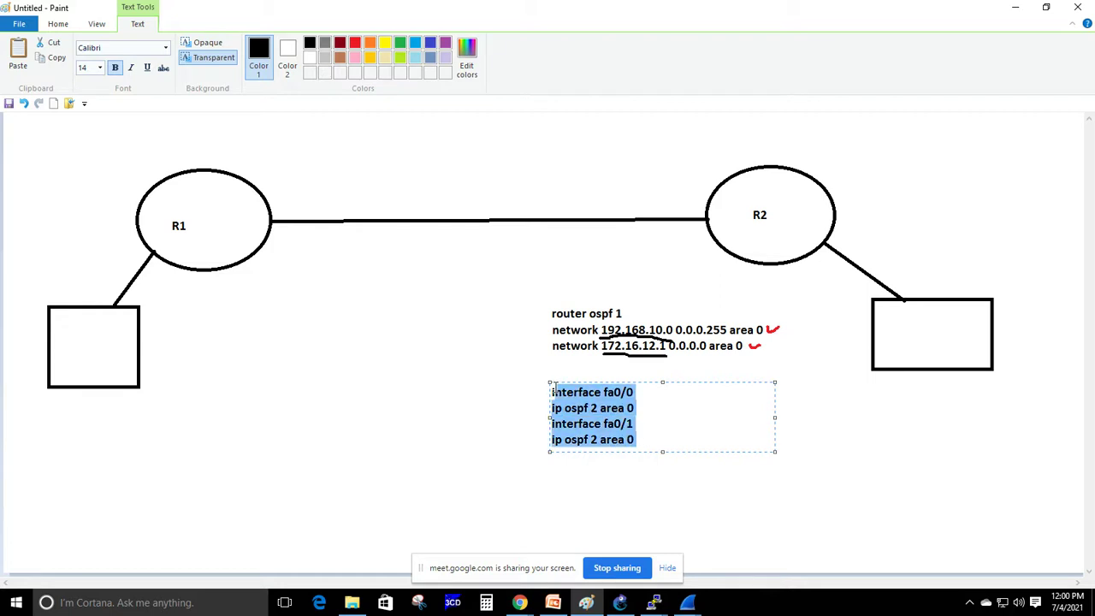
{"action": "left_click", "coordinate": [636, 408]}
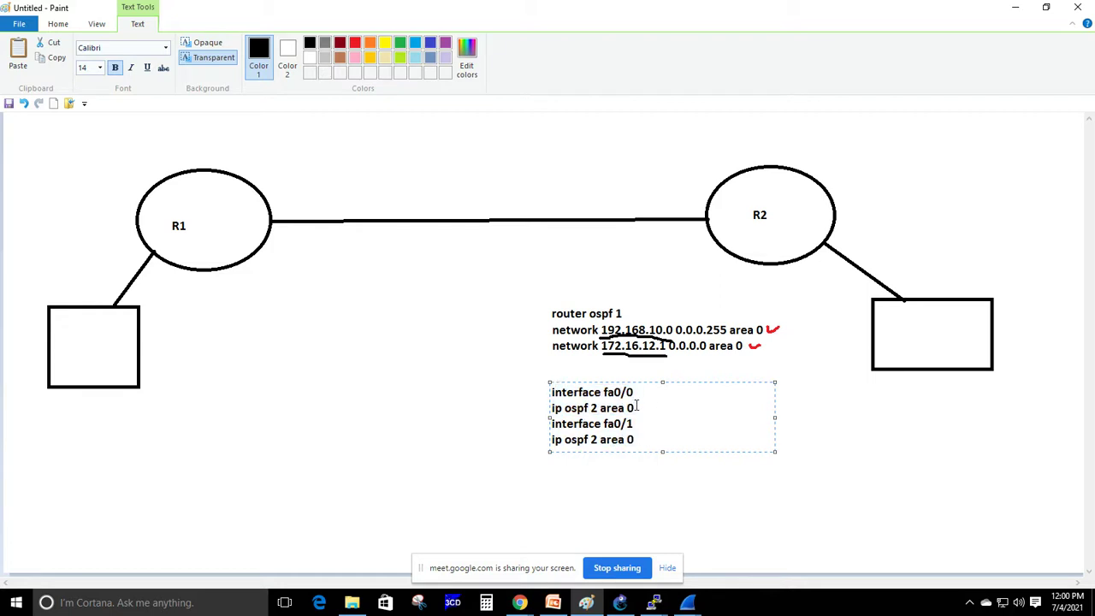
{"action": "key", "text": "Return"}
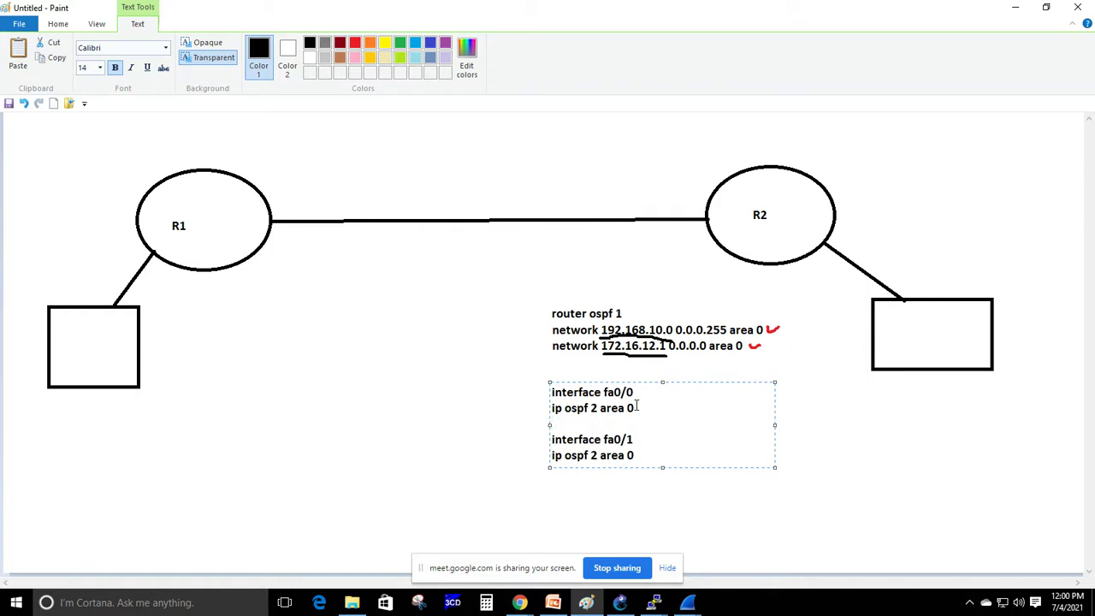
{"action": "type", "text": "exit"}
{"action": "key", "text": "Return"}
{"action": "type", "text": "exit"}
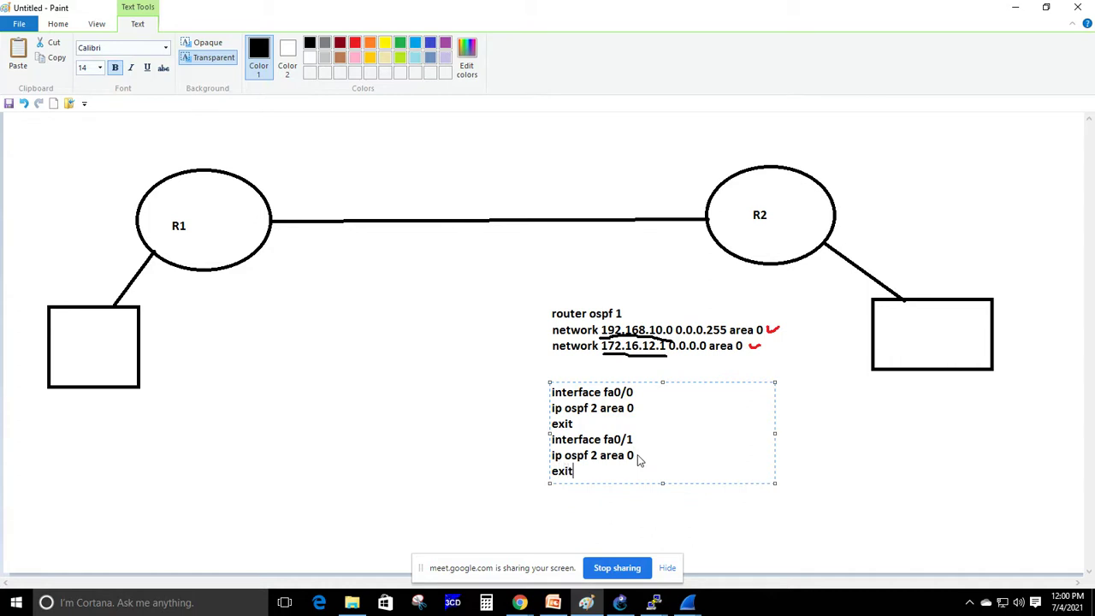
Copy the fa0/0 and fa0/1 OSPF interface commands from the text box and run them in configuration mode on the R2 console
{"action": "left_click_drag", "start_coordinate": [573, 470], "coordinate": [554, 395]}
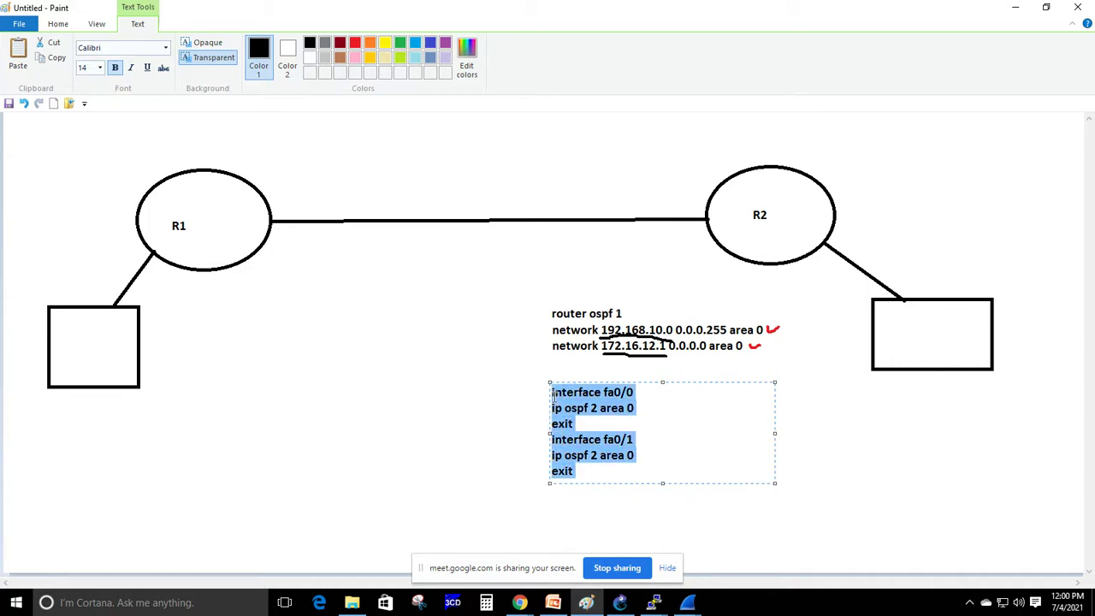
{"action": "right_click", "coordinate": [571, 397]}
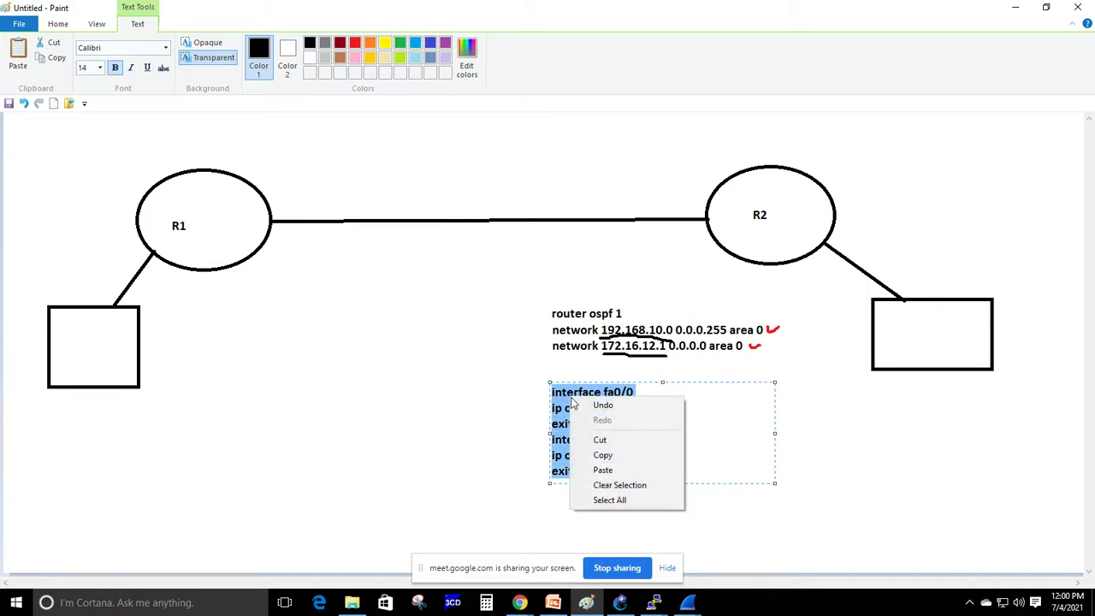
{"action": "left_click", "coordinate": [603, 456]}
{"action": "left_click", "coordinate": [827, 452]}
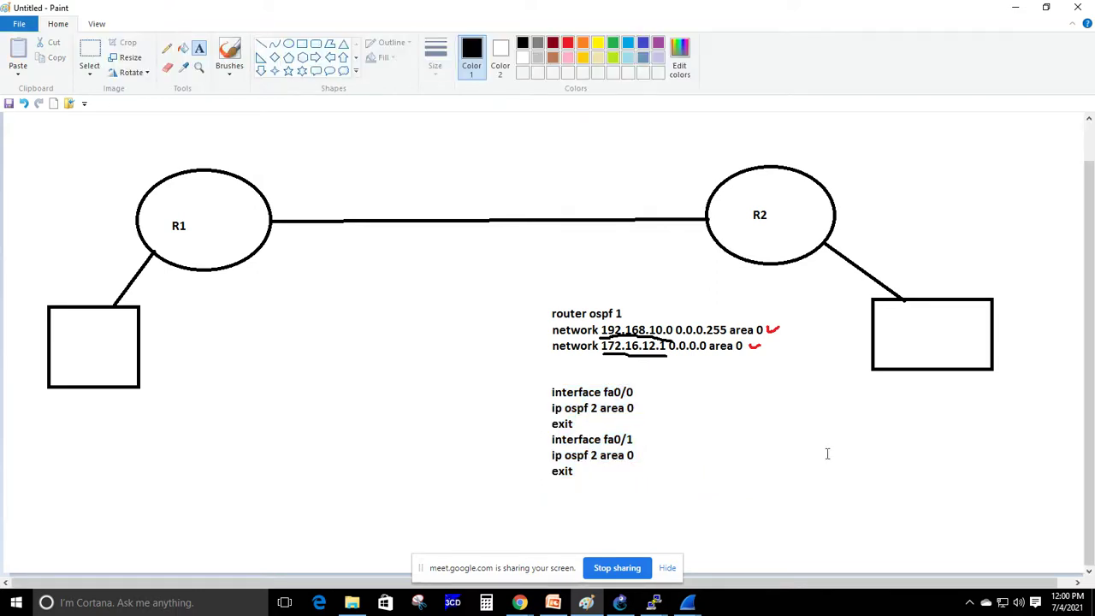
{"action": "mouse_move", "coordinate": [654, 602]}
{"action": "left_click", "coordinate": [718, 543]}
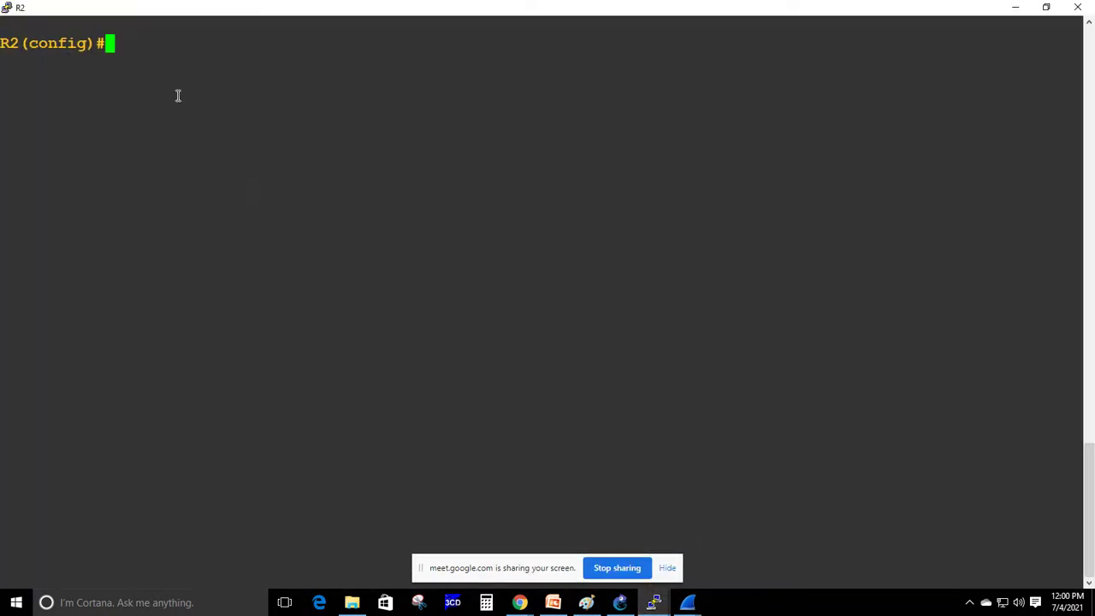
{"action": "right_click", "coordinate": [181, 43]}
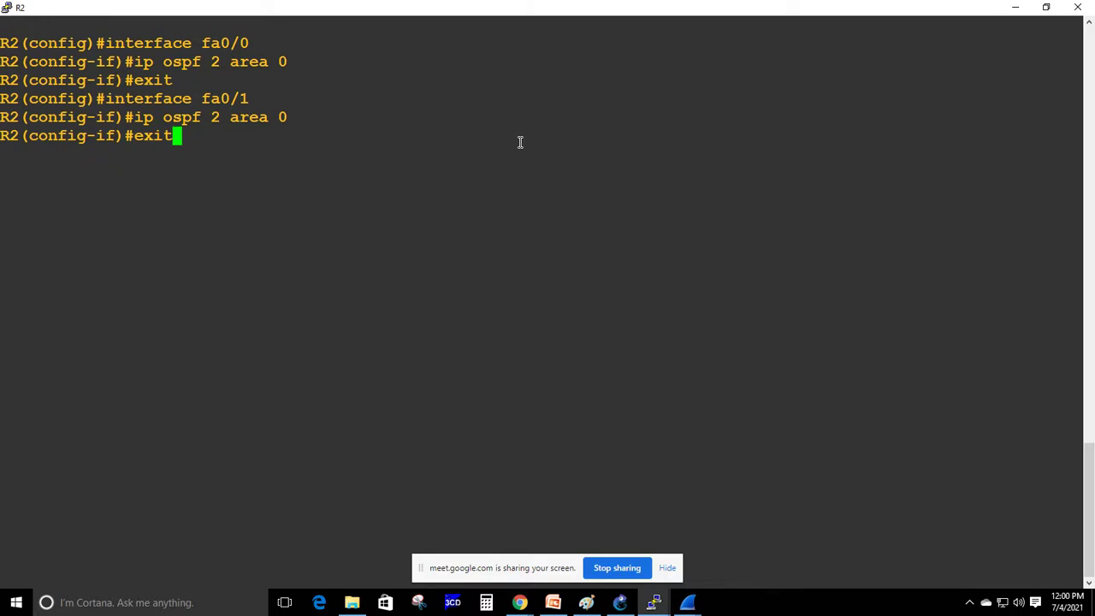
{"action": "key", "text": "Return"}
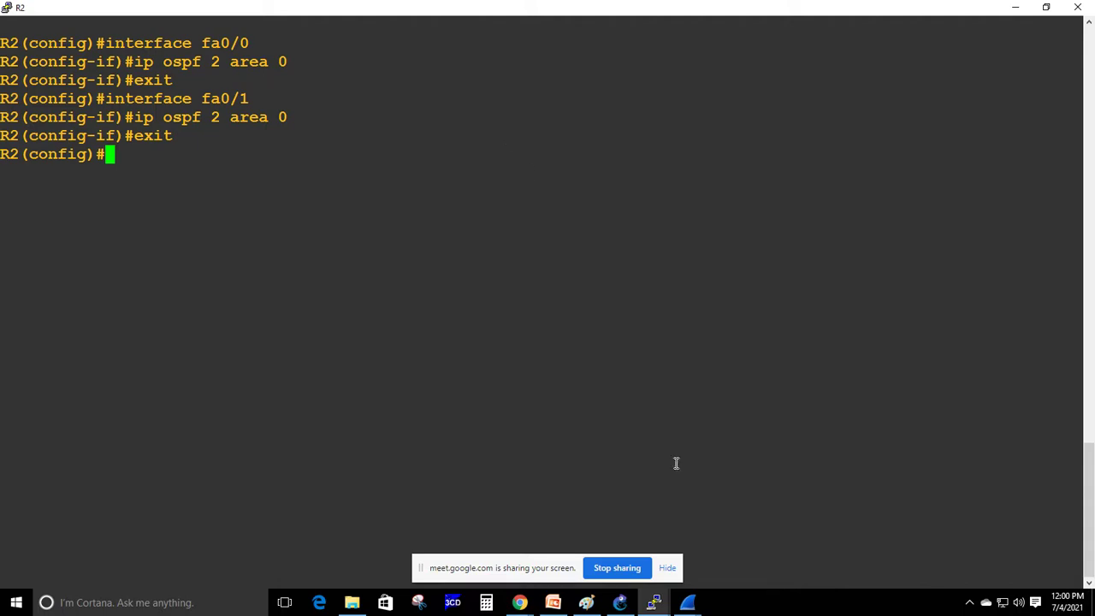
Switch to the Wireshark capture and examine the OSPF packet sequence from Hello through LS Acknowledge, including LS Request packet 71
{"action": "mouse_move", "coordinate": [694, 609]}
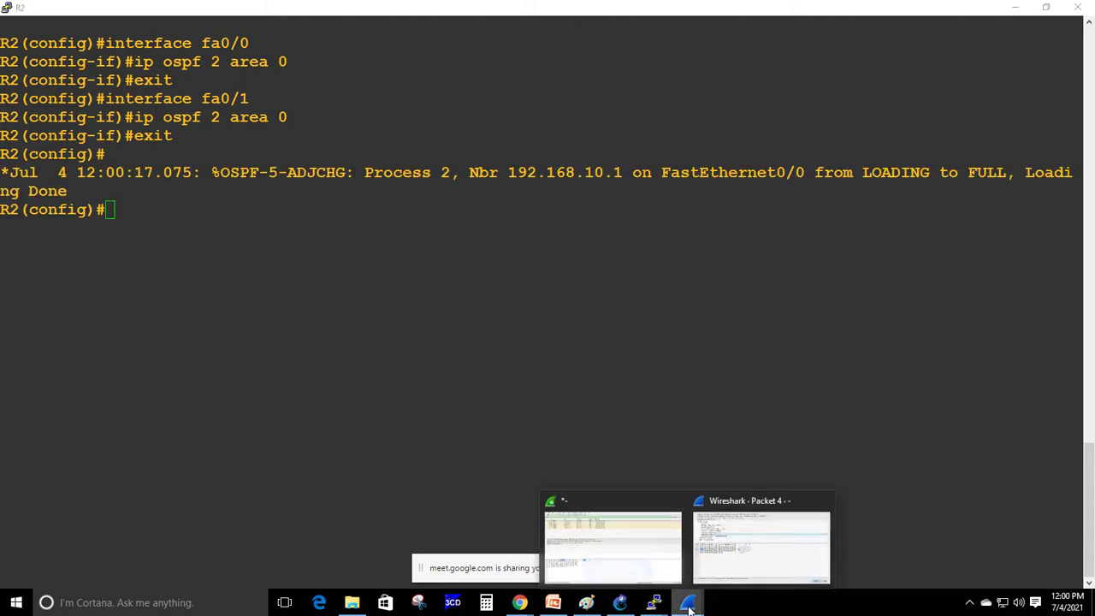
{"action": "left_click", "coordinate": [730, 556]}
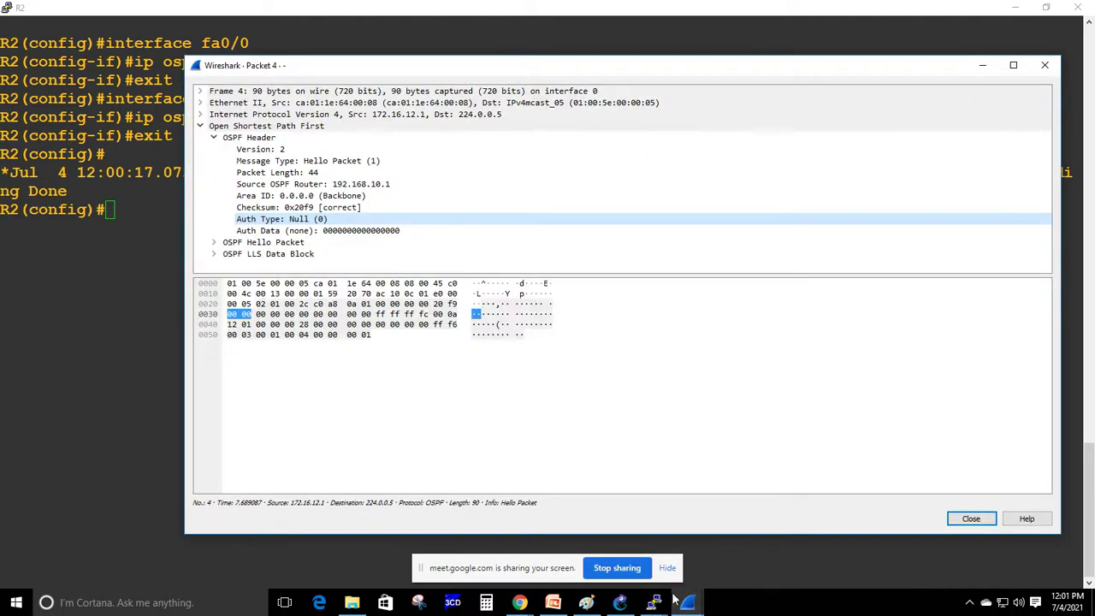
{"action": "left_click", "coordinate": [575, 519]}
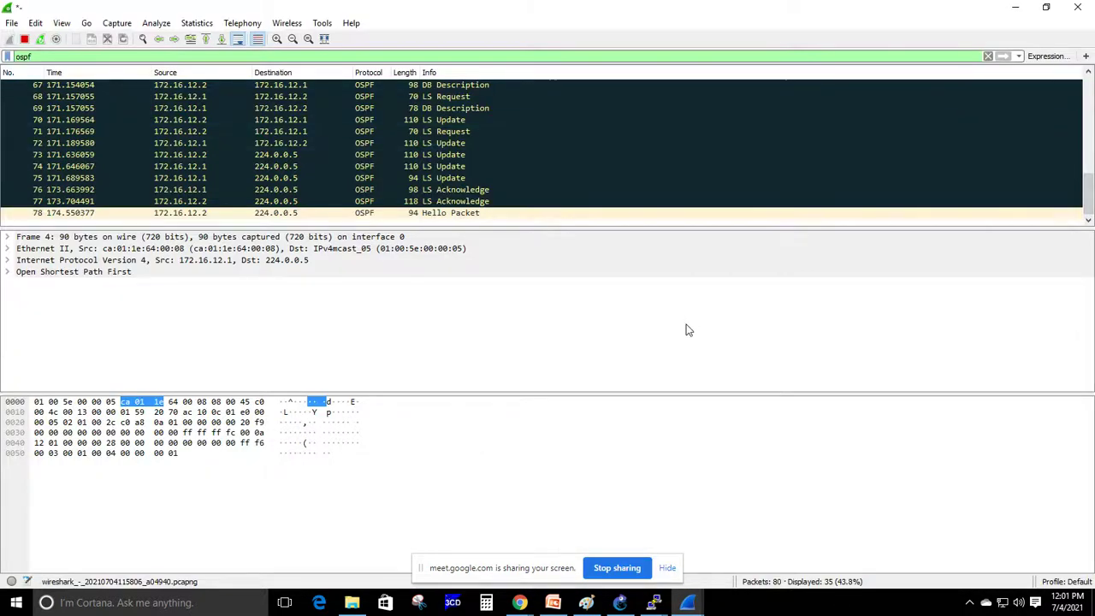
{"action": "left_click", "coordinate": [604, 133]}
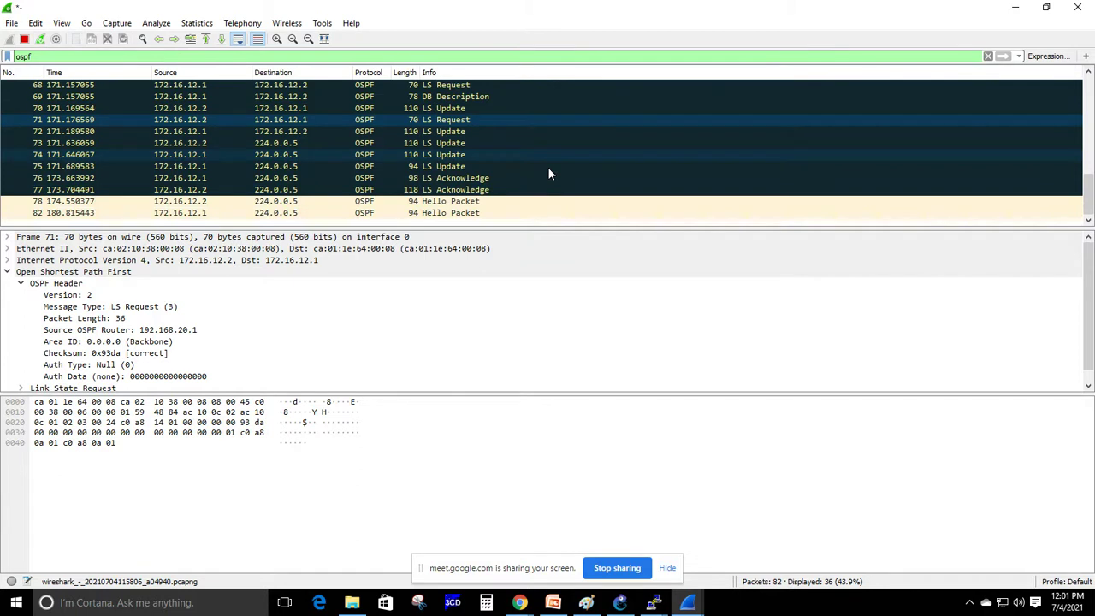
{"action": "scroll", "coordinate": [549, 174], "scroll_direction": "up", "scroll_amount": 4}
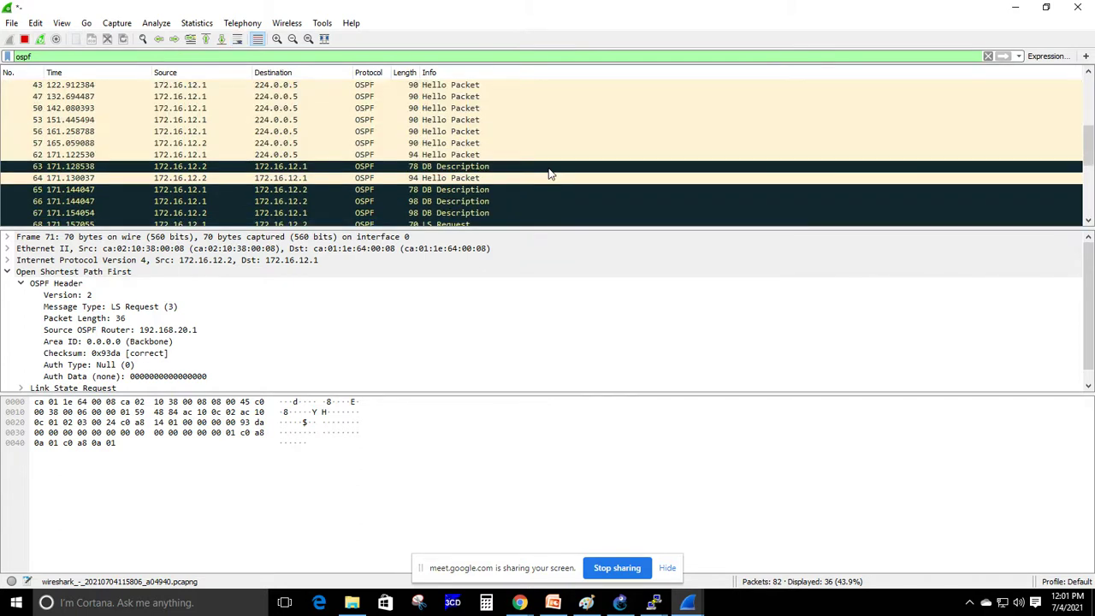
{"action": "scroll", "coordinate": [550, 174], "scroll_direction": "down", "scroll_amount": 3}
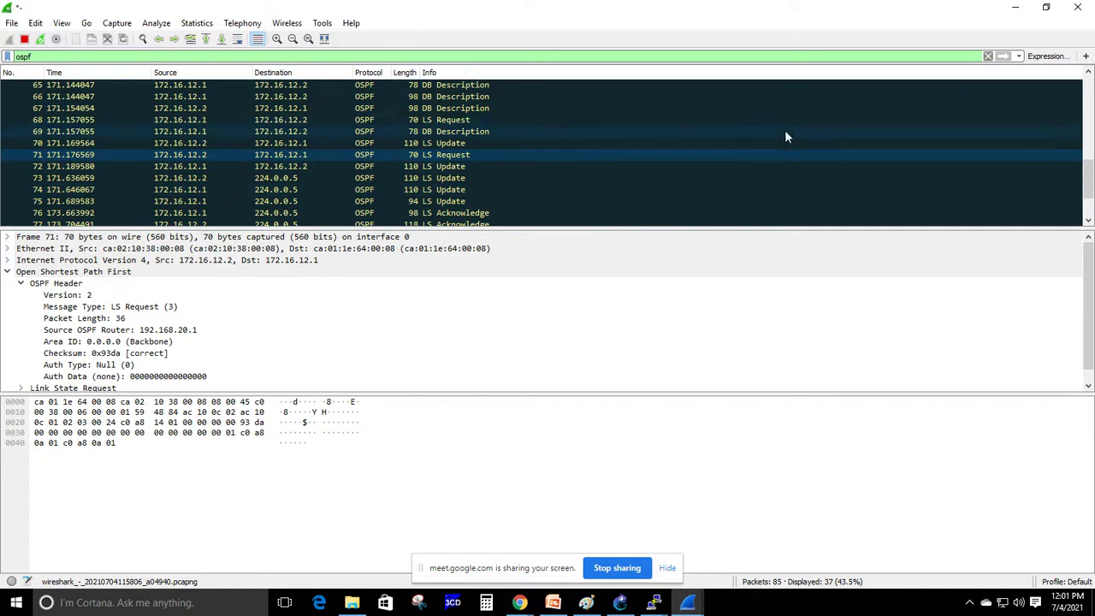
Inspect the header details of LS Update packets 74 and 70, DB Description packet 63 and LS Request packet 71
{"action": "left_click", "coordinate": [597, 190]}
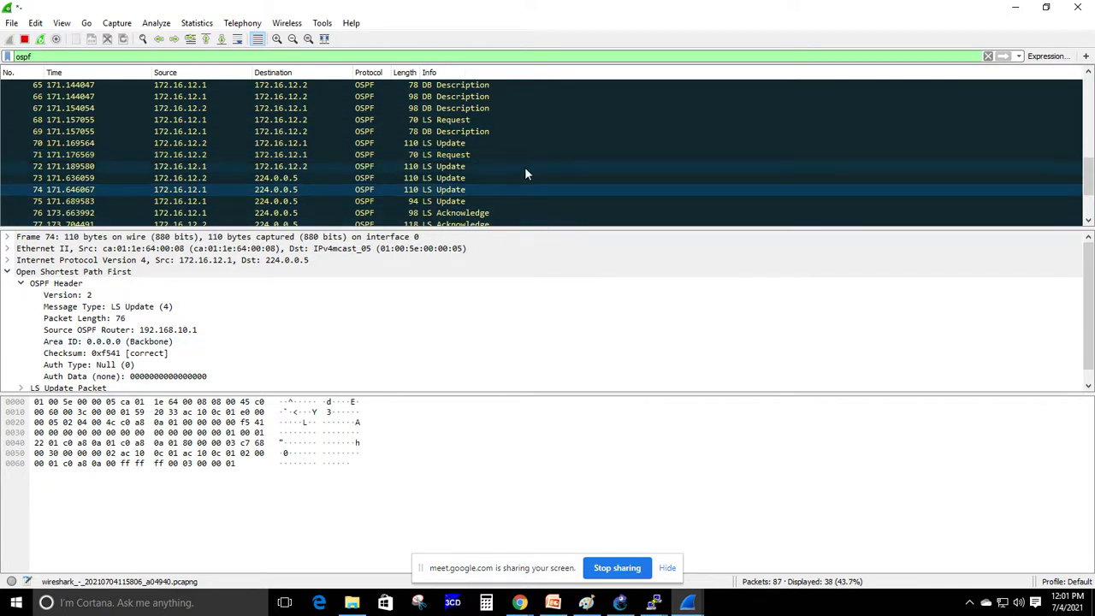
{"action": "scroll", "coordinate": [525, 167], "scroll_direction": "up", "scroll_amount": 4}
{"action": "left_click", "coordinate": [514, 204]}
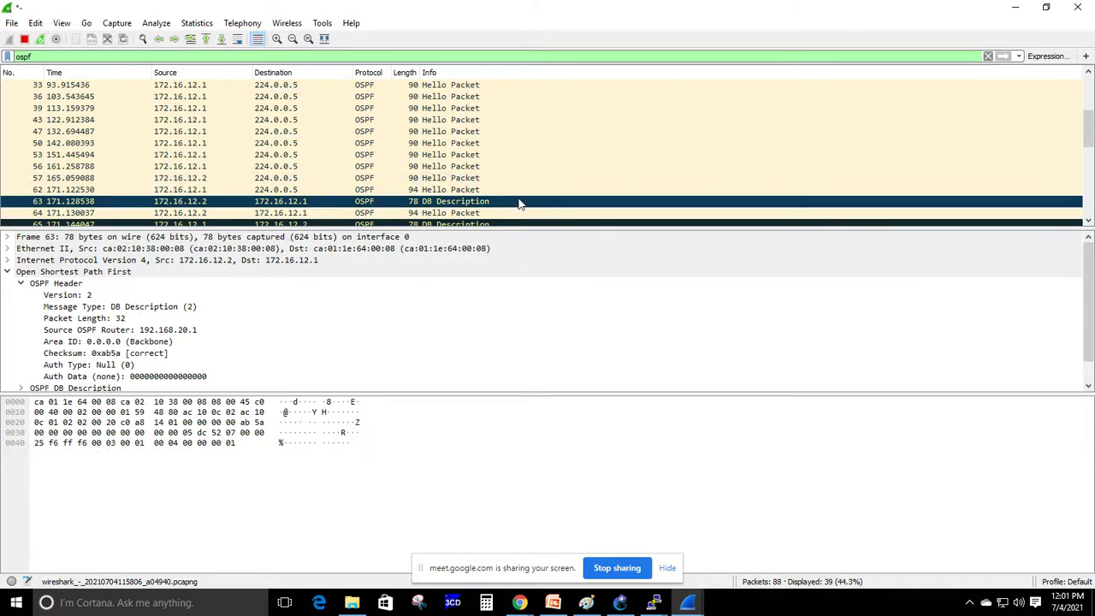
{"action": "scroll", "coordinate": [522, 205], "scroll_direction": "down", "scroll_amount": 2}
{"action": "scroll", "coordinate": [505, 199], "scroll_direction": "down", "scroll_amount": 4}
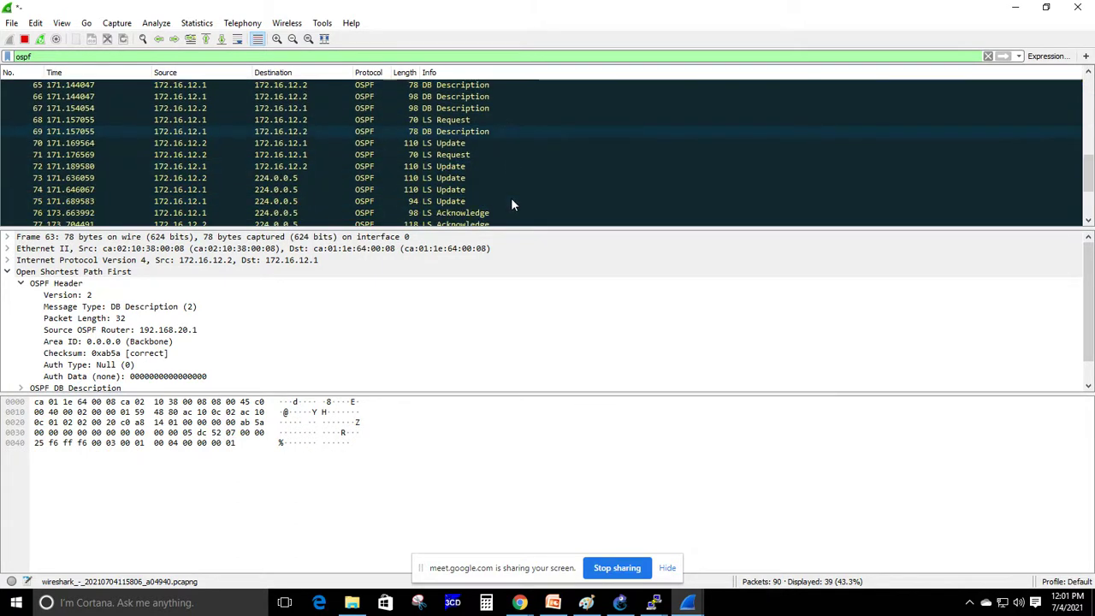
{"action": "left_click", "coordinate": [477, 154]}
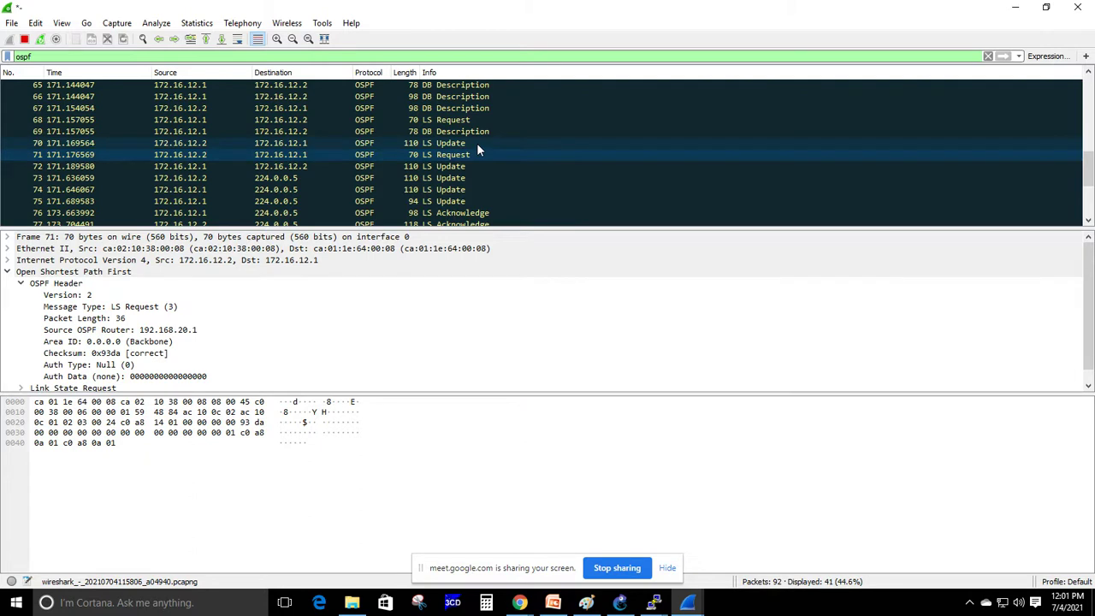
{"action": "left_click", "coordinate": [476, 143]}
{"action": "scroll", "coordinate": [483, 187], "scroll_direction": "down", "scroll_amount": 3}
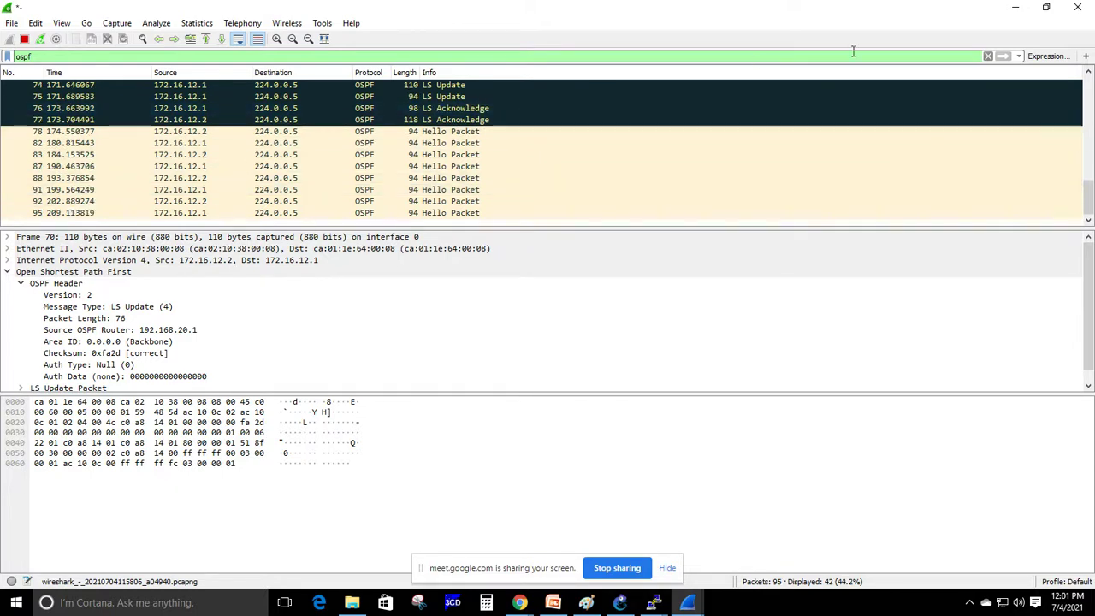
On the R1 console, exit to privileged mode, run show ip ospf neighbor, and hide the screen-sharing notice
{"action": "mouse_move", "coordinate": [654, 602]}
{"action": "left_click", "coordinate": [549, 546]}
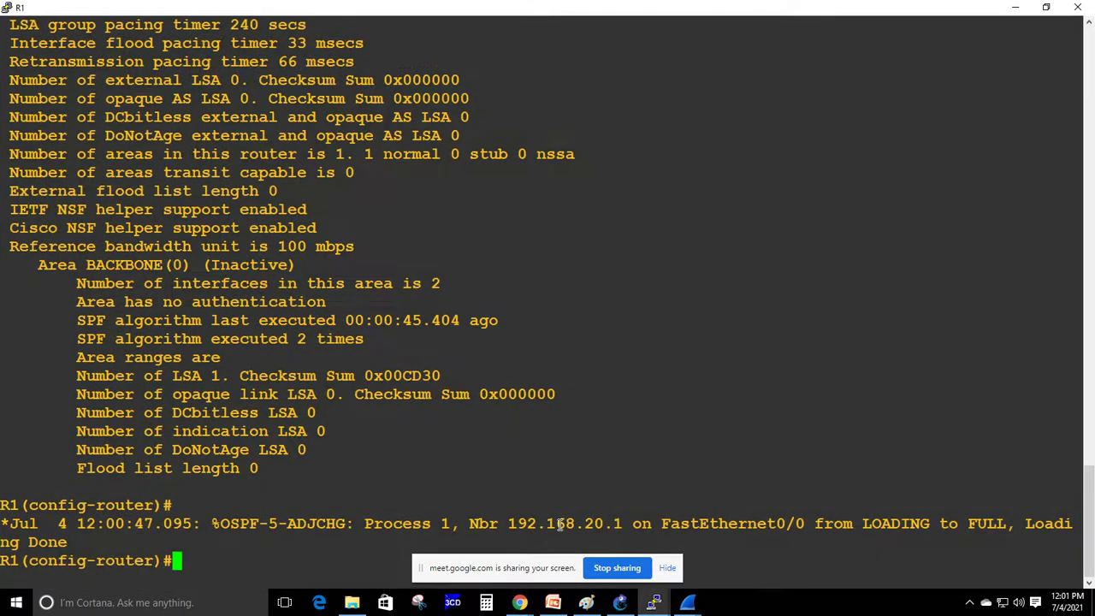
{"action": "key", "text": "ctrl+z"}
{"action": "type", "text": "sh"}
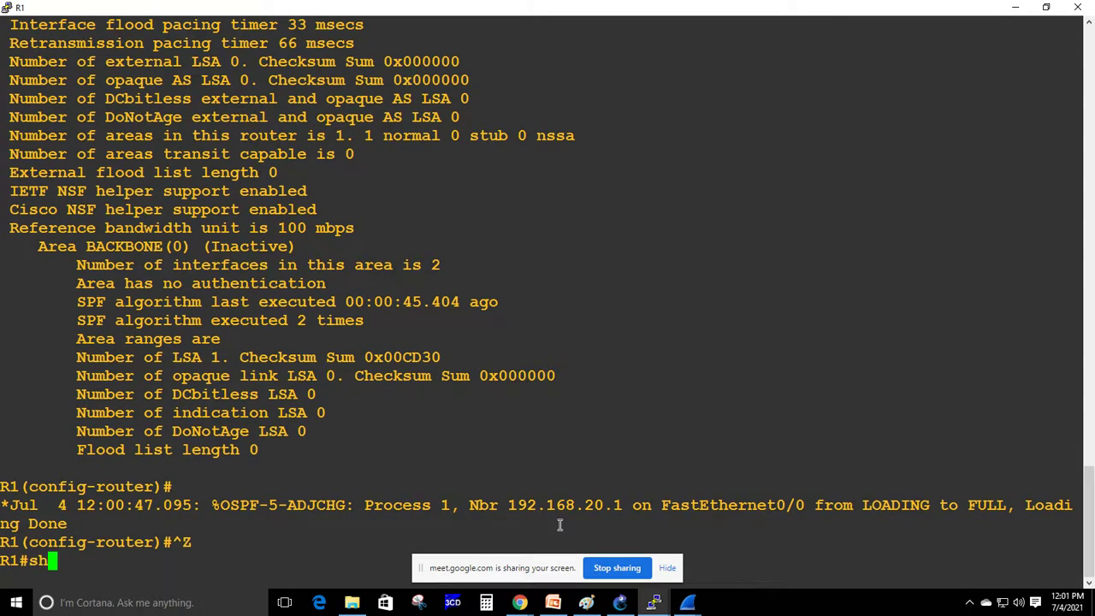
{"action": "type", "text": "ow ip ospf nei"}
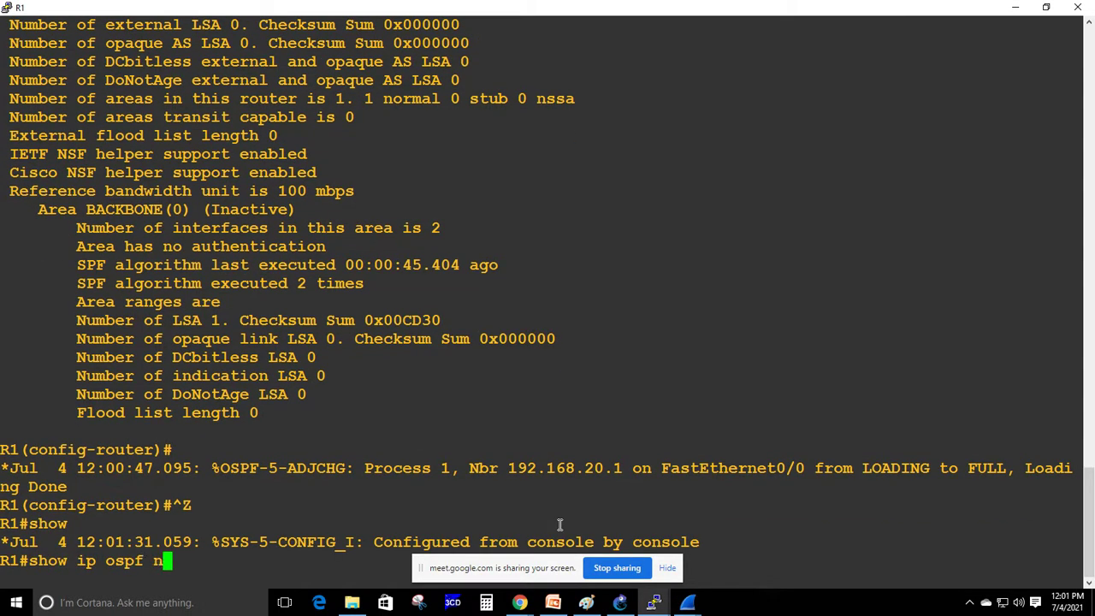
{"action": "key", "text": "Tab"}
{"action": "key", "text": "Return"}
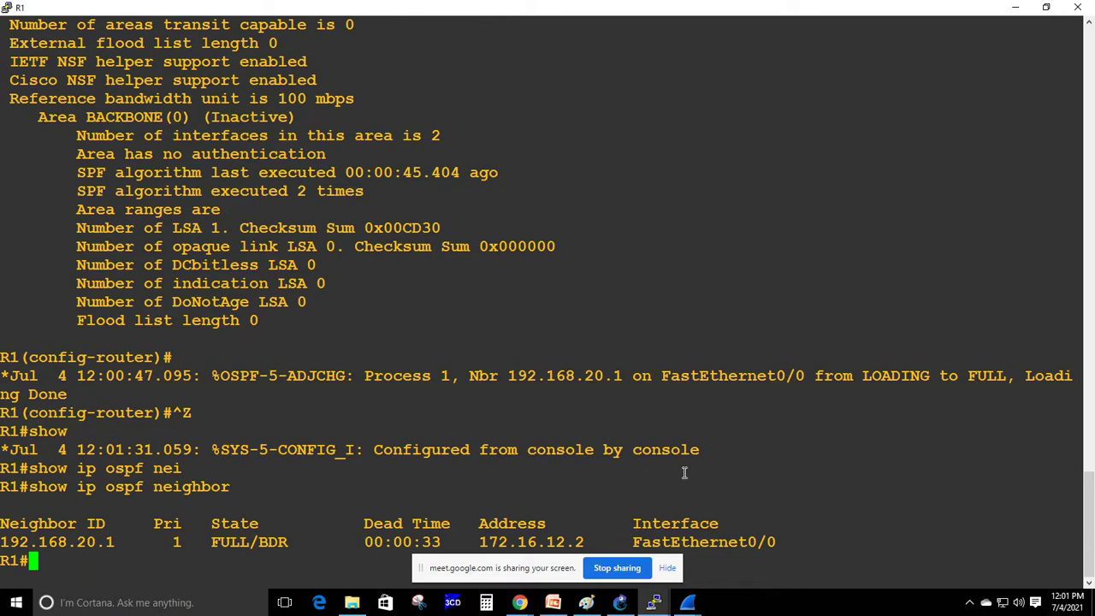
{"action": "left_click", "coordinate": [667, 567]}
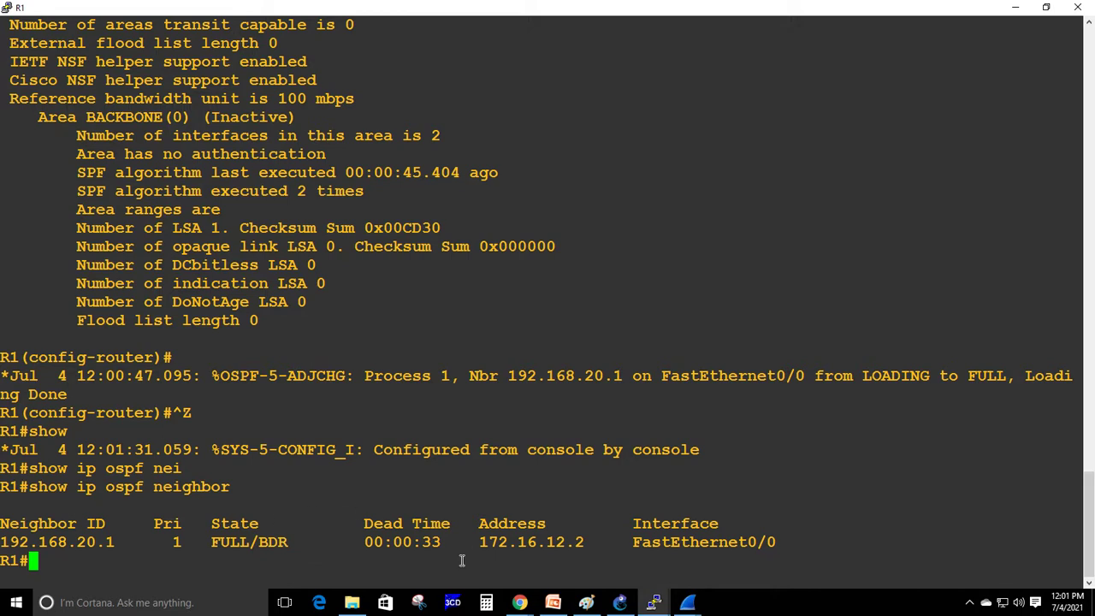
Enable OSPF event debugging on R1 with debug ip ospf events and switch to the R2 console
{"action": "type", "text": "debug "}
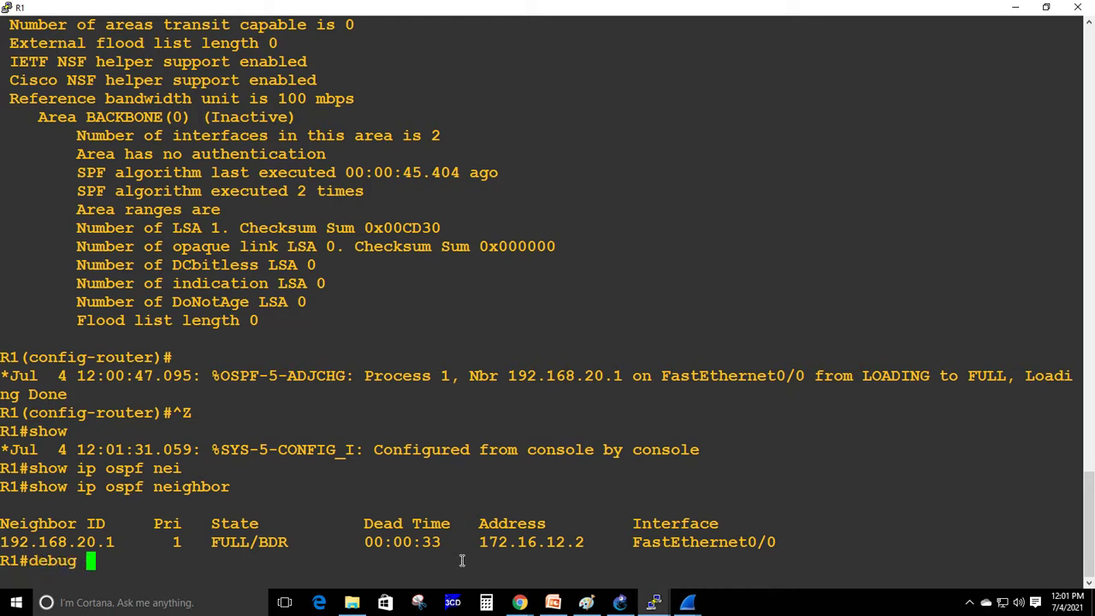
{"action": "type", "text": "ip ospf e"}
{"action": "key", "text": "Tab"}
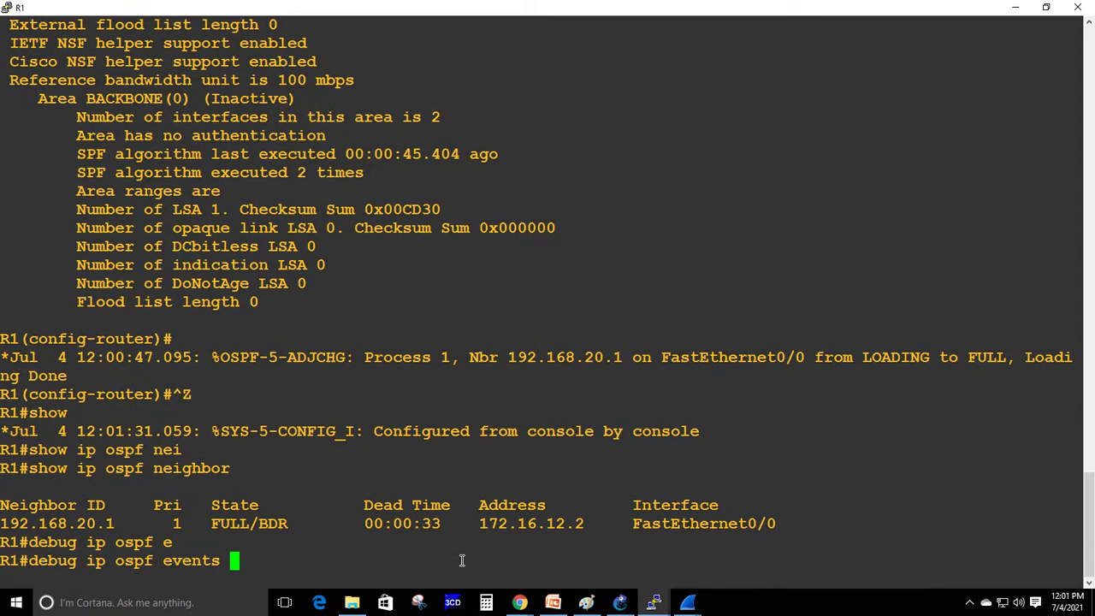
{"action": "key", "text": "Return"}
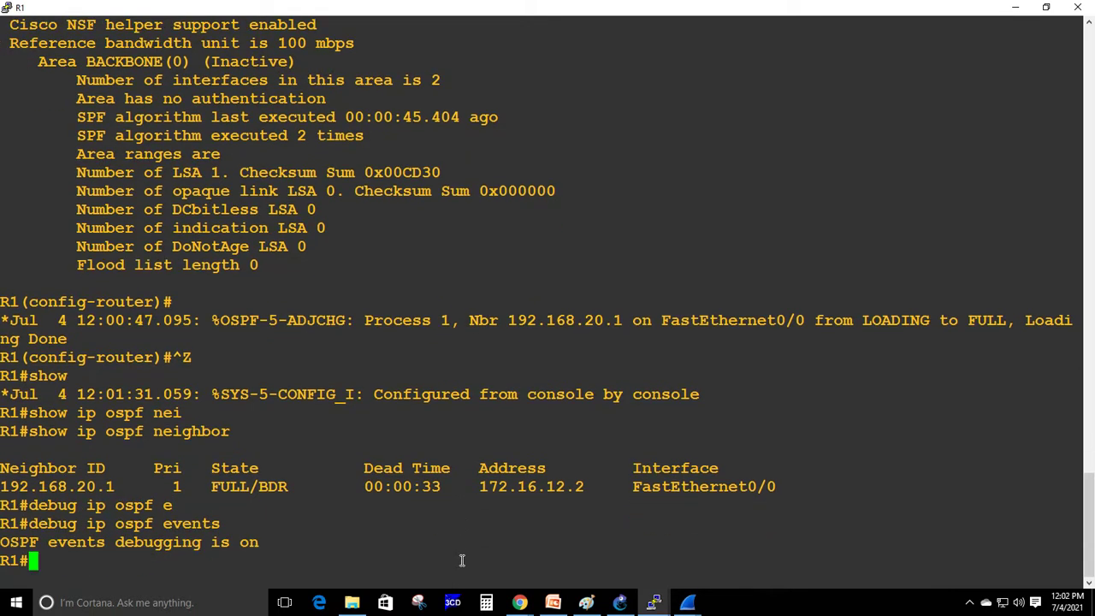
{"action": "mouse_move", "coordinate": [654, 602]}
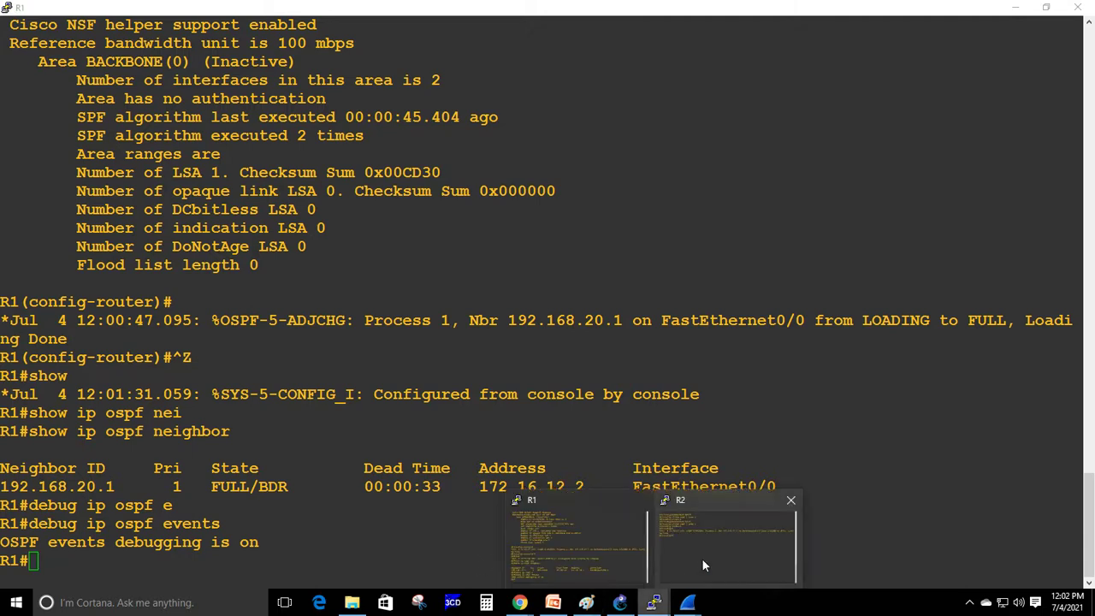
{"action": "left_click", "coordinate": [702, 559]}
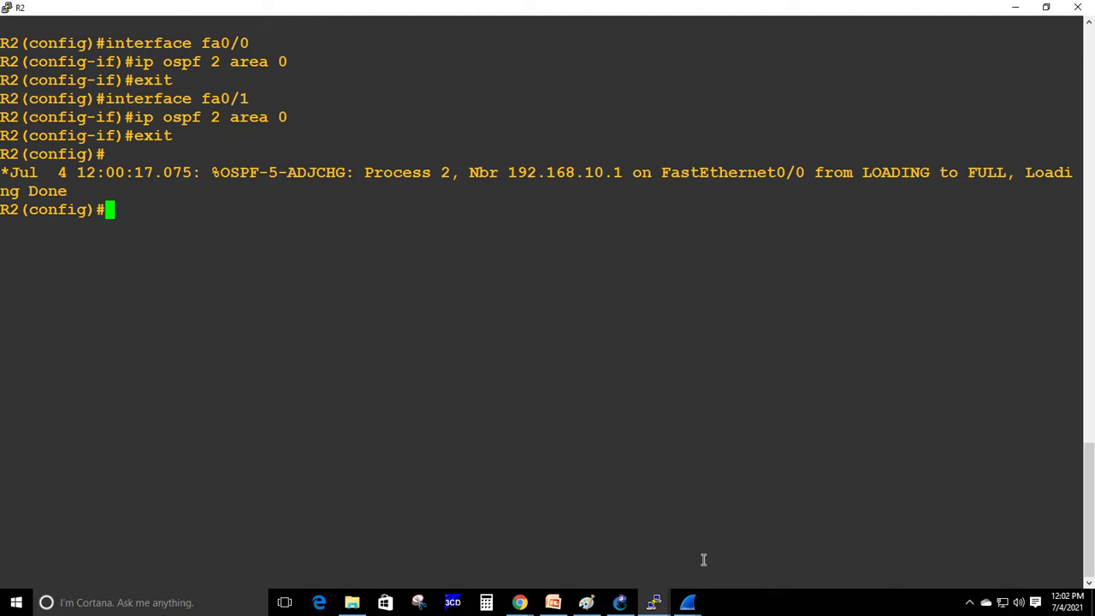
{"action": "type", "text": "int fa0/0"}
{"action": "key", "text": "Return"}
{"action": "type", "text": "sh"}
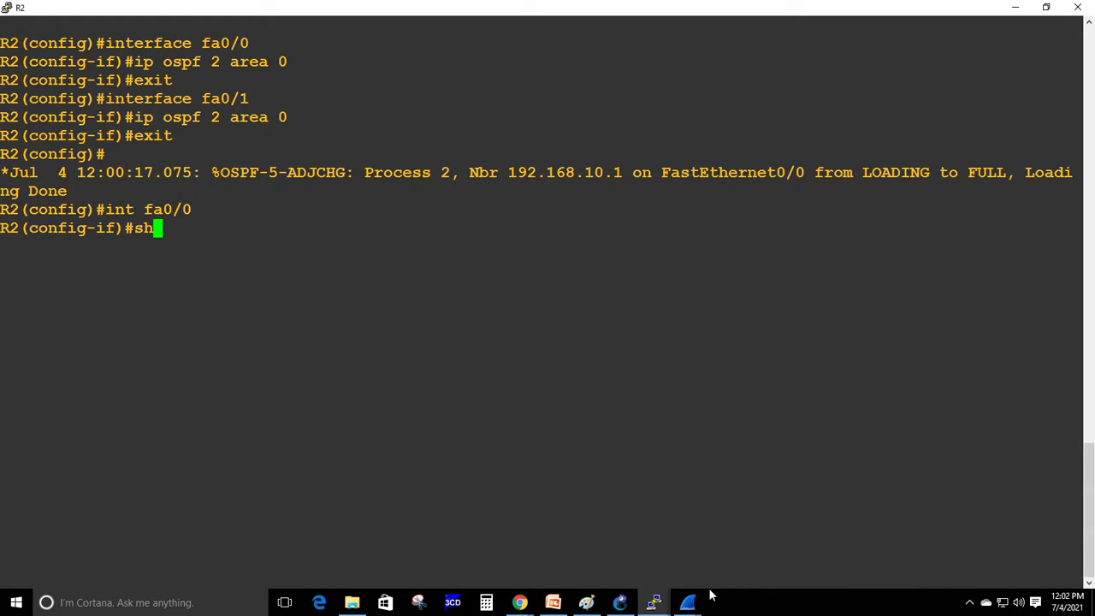
{"action": "key", "text": "Tab"}
{"action": "key", "text": "BackSpace"}
{"action": "key", "text": "BackSpace"}
{"action": "key", "text": "BackSpace"}
{"action": "key", "text": "BackSpace"}
{"action": "key", "text": "BackSpace"}
{"action": "key", "text": "BackSpace"}
{"action": "key", "text": "BackSpace"}
{"action": "key", "text": "BackSpace"}
{"action": "key", "text": "BackSpace"}
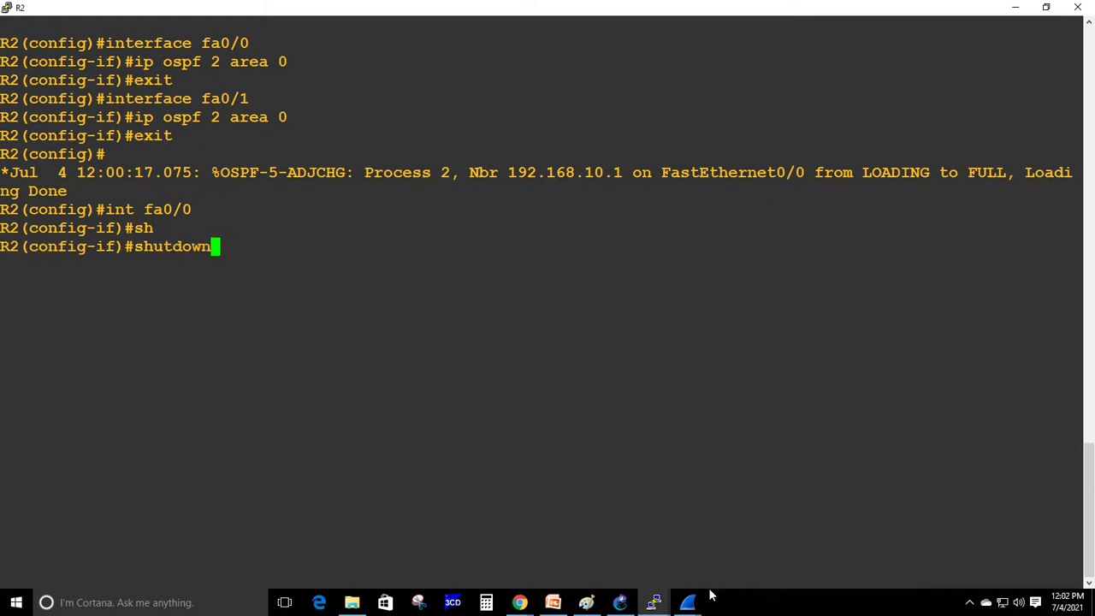
{"action": "type", "text": "exit"}
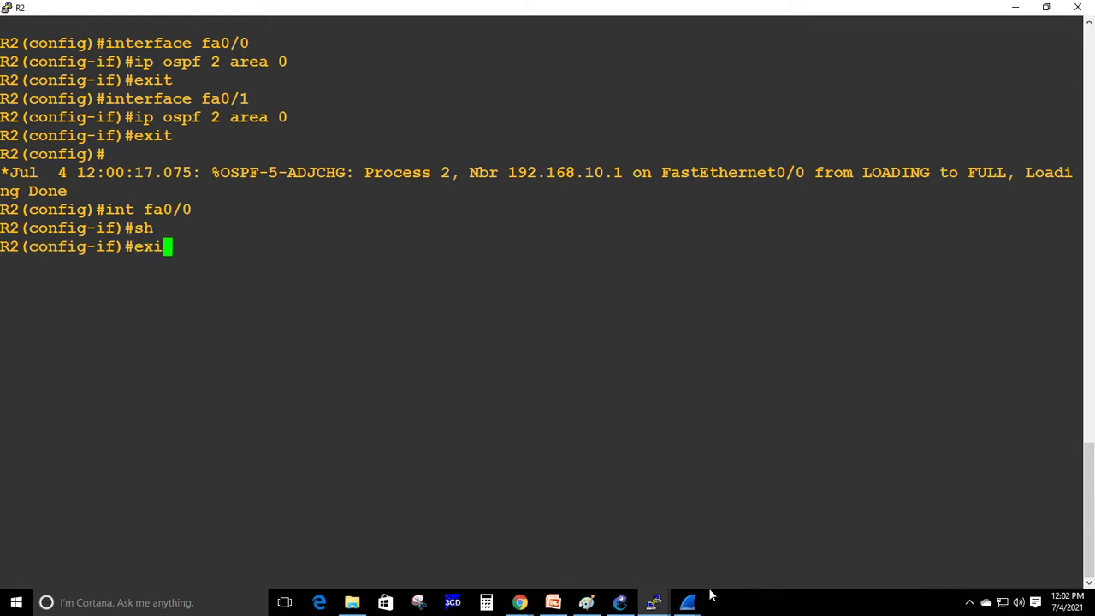
{"action": "key", "text": "Return"}
Remove OSPF process 2 on R2 with no router ospf 2 and return to the debug output on the R1 console
{"action": "type", "text": "no rou"}
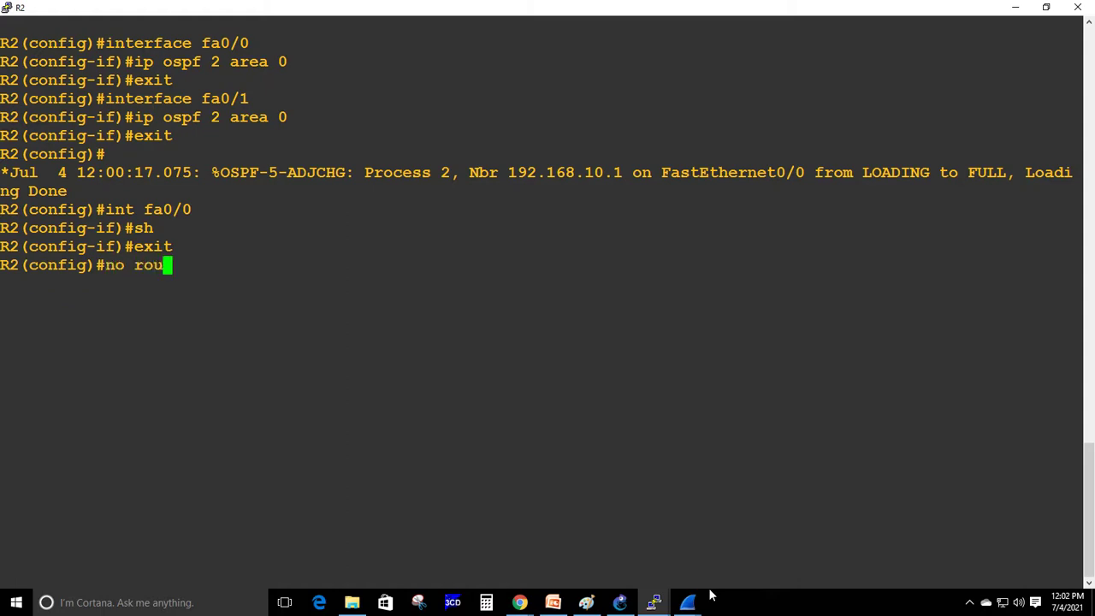
{"action": "type", "text": "ter ospf 2"}
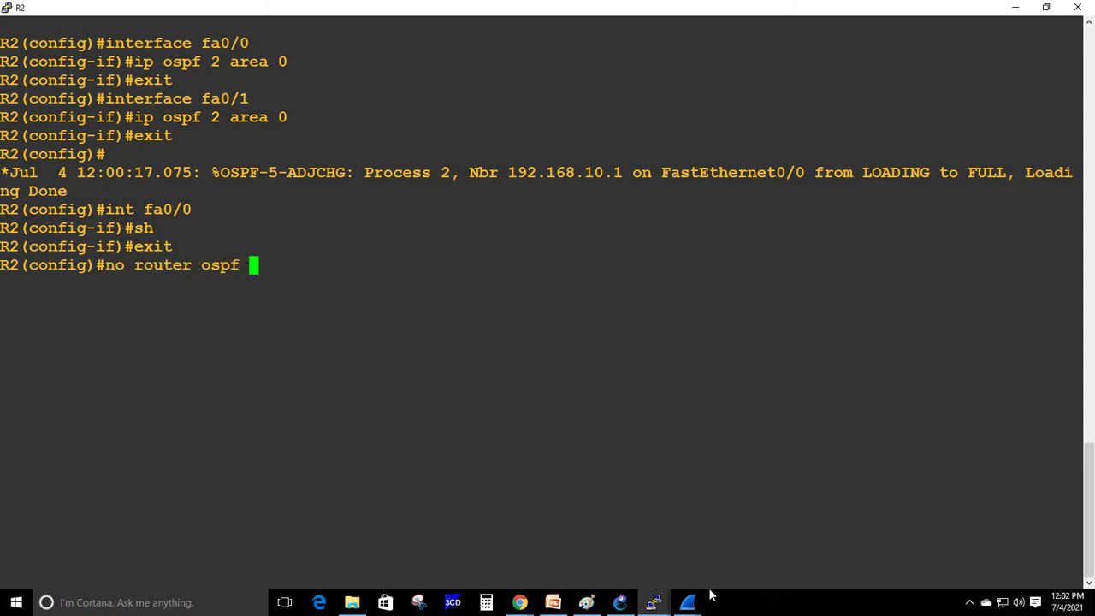
{"action": "key", "text": "alt+Tab"}
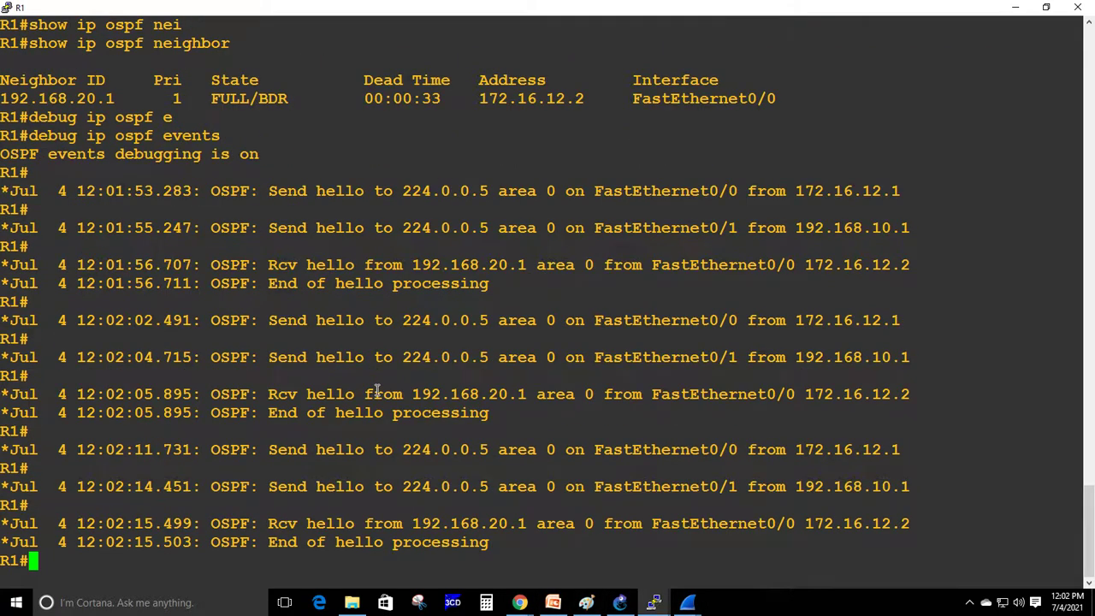
{"action": "key", "text": "alt+Tab"}
{"action": "key", "text": "Return"}
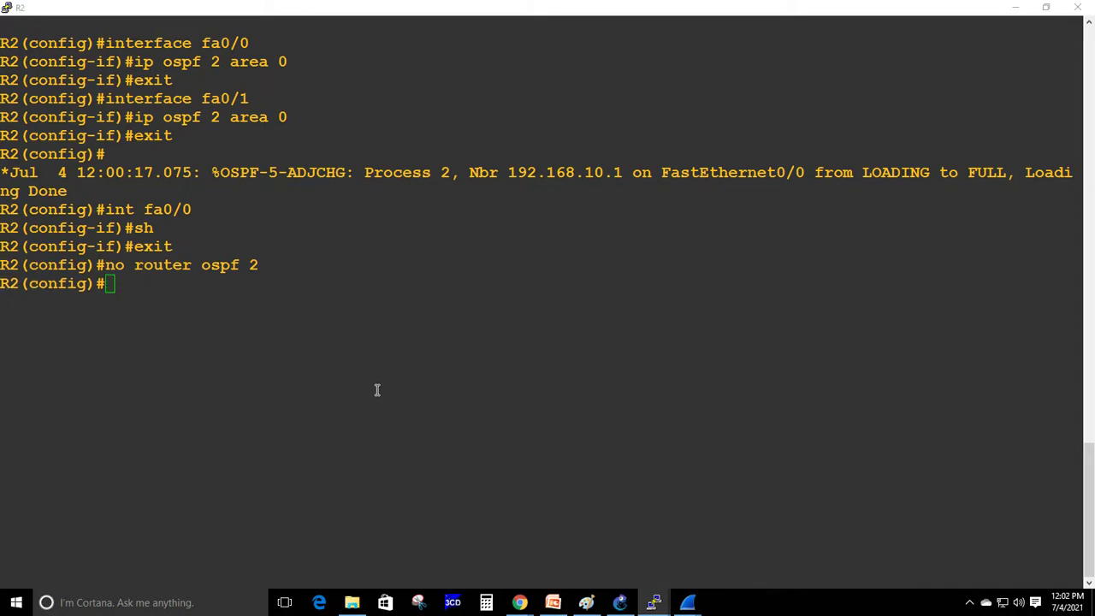
{"action": "key", "text": "alt+Tab"}
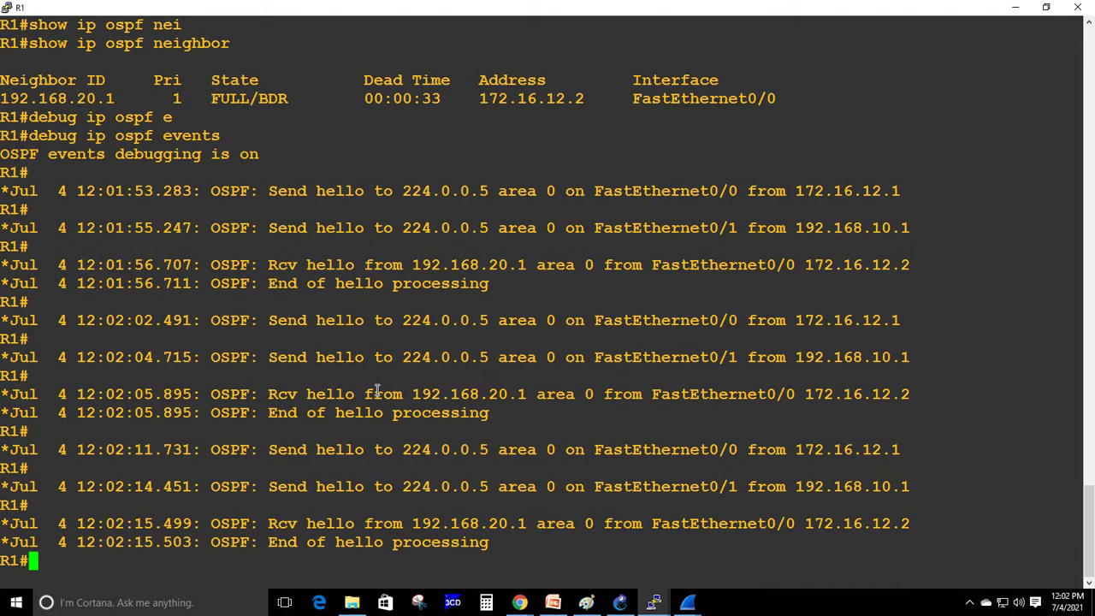
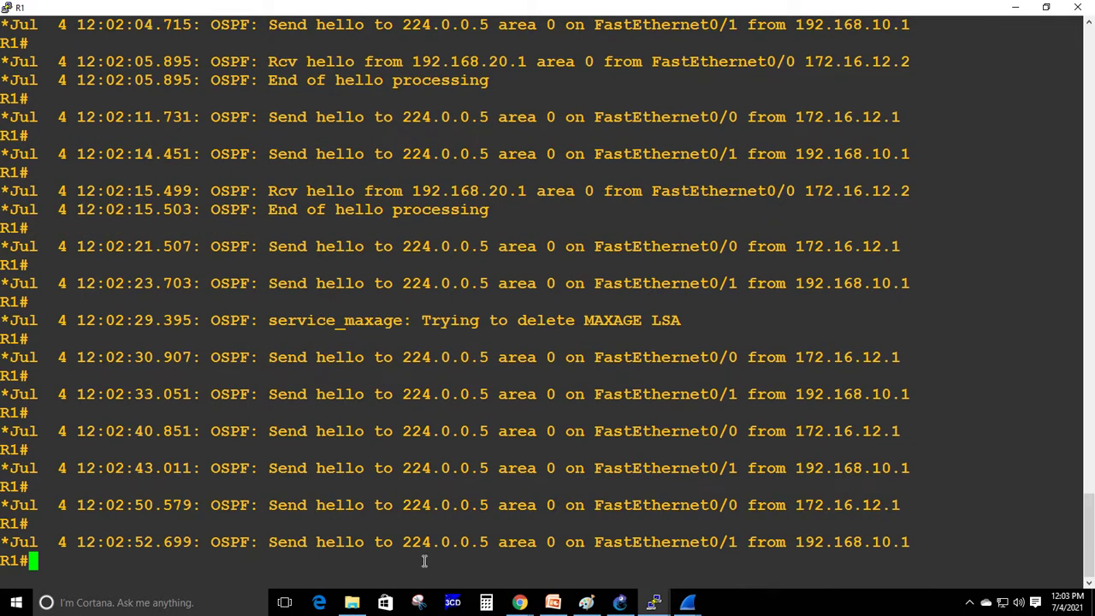
Switch to Wireshark, check the latest OSPF packets in the capture, and return to the R1 console
{"action": "mouse_move", "coordinate": [686, 602]}
{"action": "left_click", "coordinate": [624, 575]}
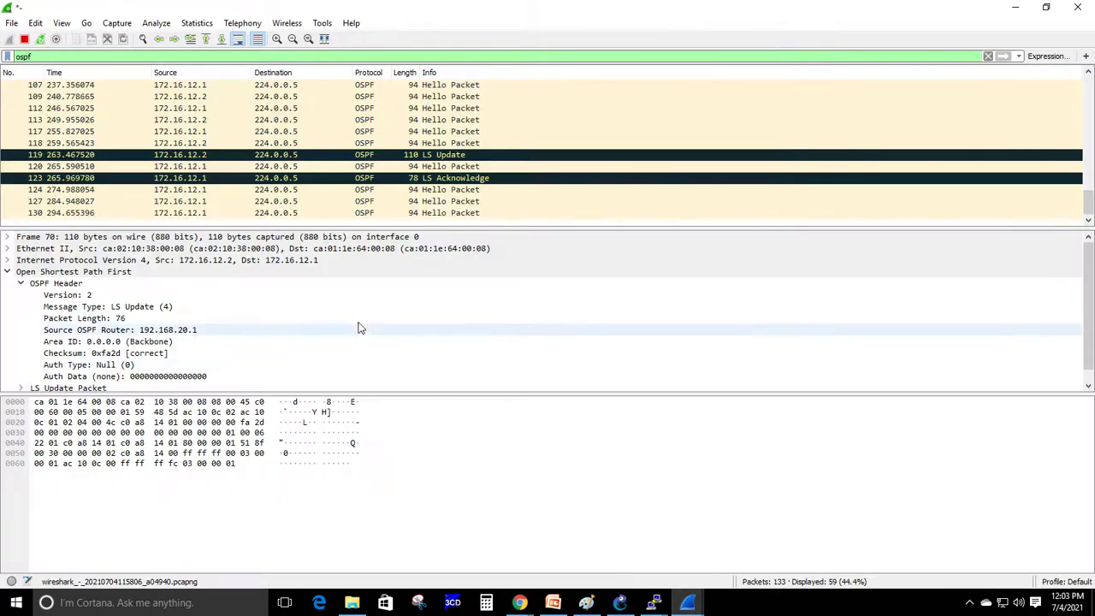
{"action": "scroll", "coordinate": [348, 295], "scroll_direction": "down", "scroll_amount": 1}
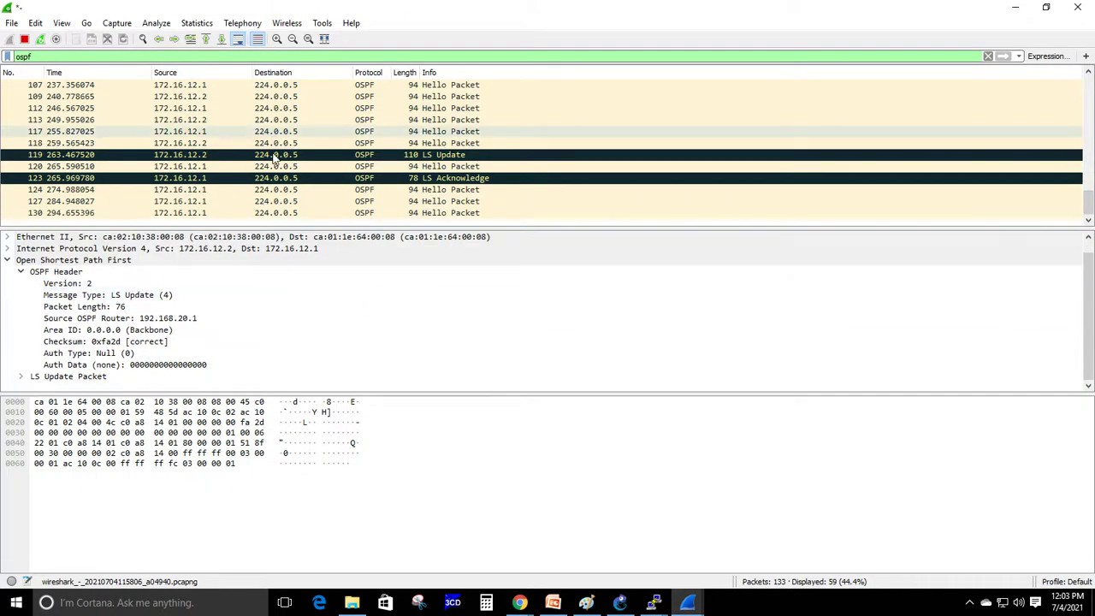
{"action": "left_click", "coordinate": [1015, 7]}
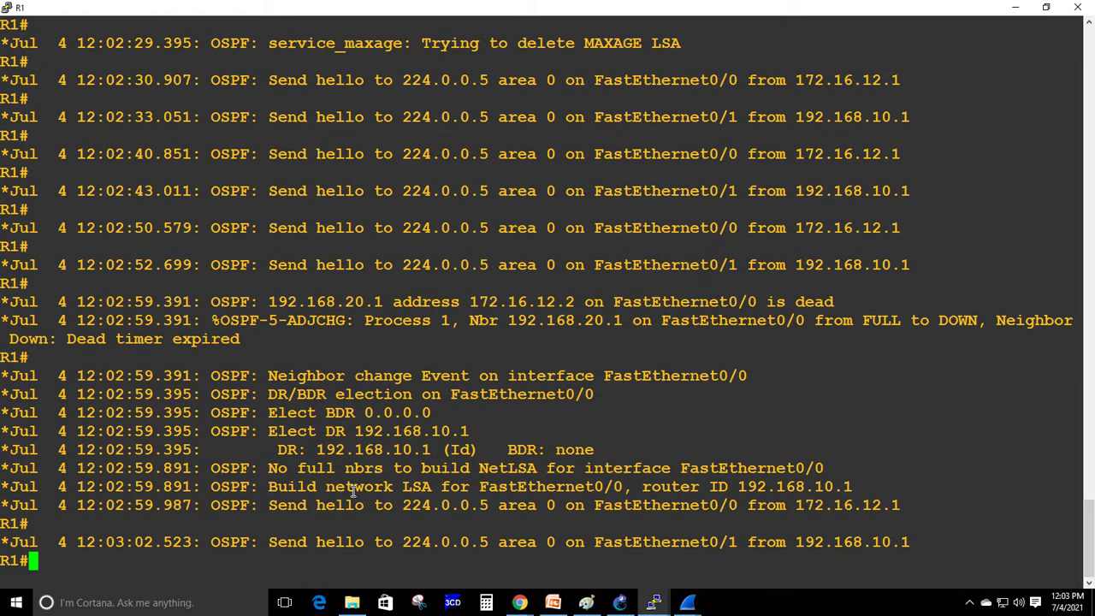
Turn off all debugging on R1 with u all and run show ip ospf neighbor
{"action": "type", "text": "u all"}
{"action": "key", "text": "Return"}
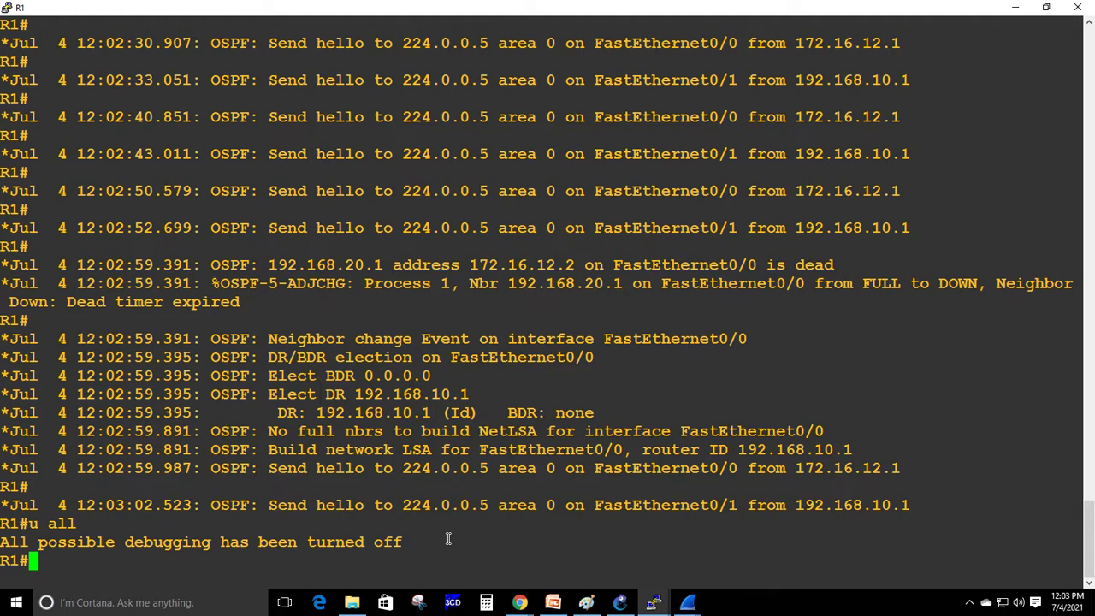
{"action": "type", "text": "show ip "}
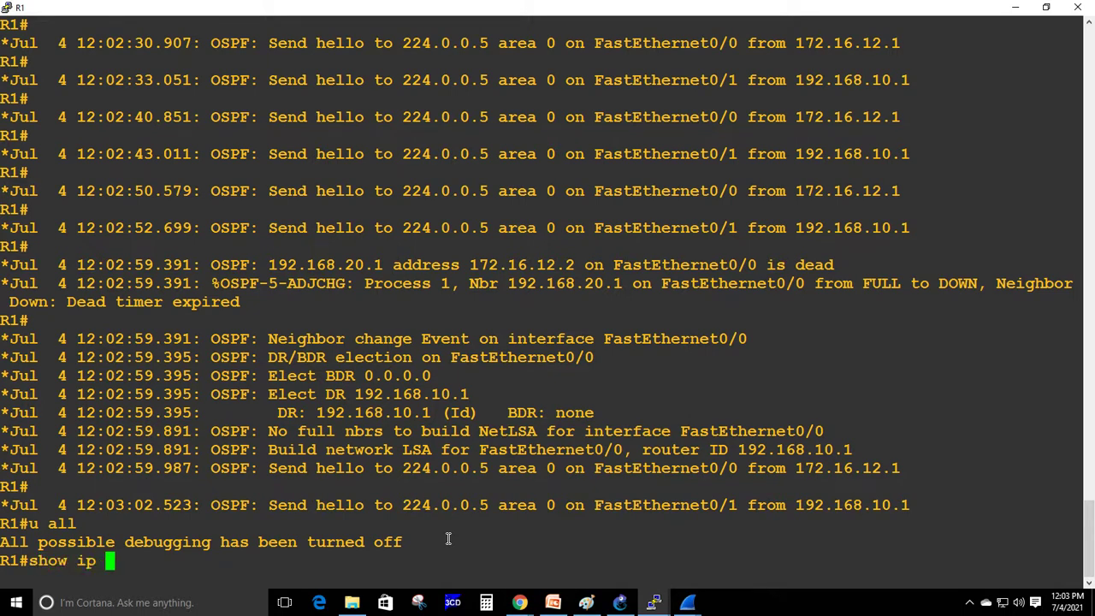
{"action": "type", "text": "ospf nr"}
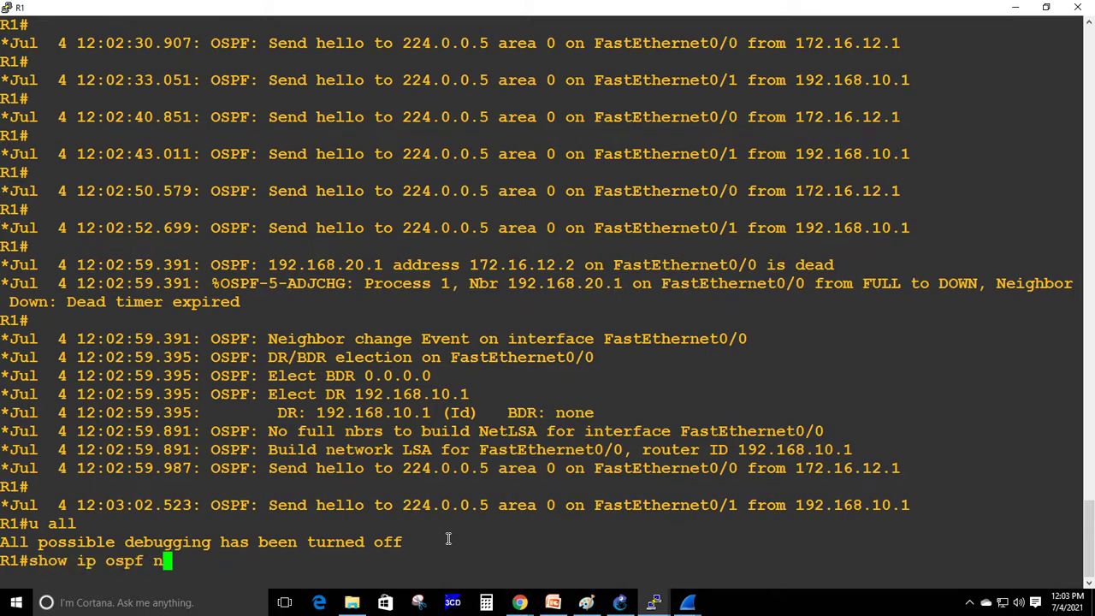
{"action": "key", "text": "BackSpace"}
{"action": "type", "text": "e"}
{"action": "key", "text": "Tab"}
{"action": "key", "text": "Return"}
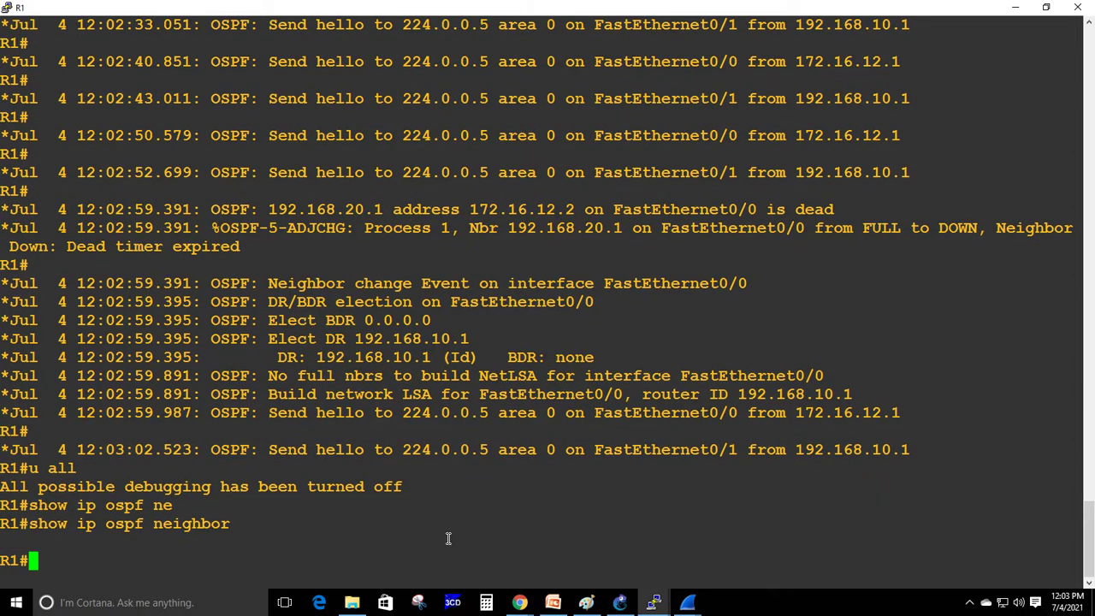
Run show ip ospf interface on R1 and page through to the end of the output
{"action": "type", "text": "show ip ospf in"}
{"action": "key", "text": "Tab"}
{"action": "key", "text": "Return"}
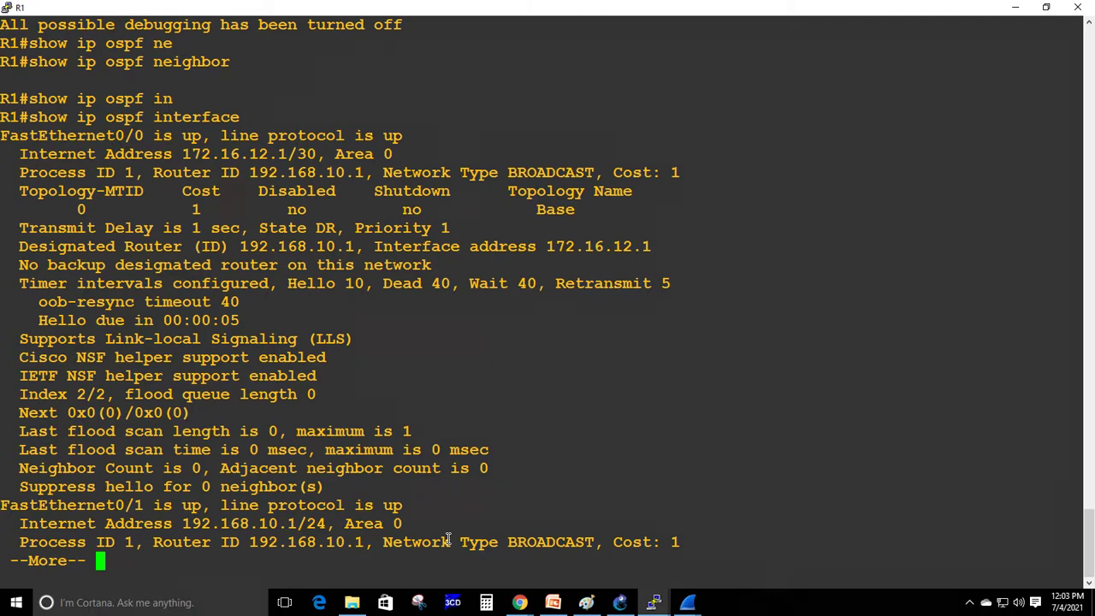
{"action": "key", "text": "space"}
List the debug ip ospf options on R1 and enable adjacency debugging with debug ip ospf adj
{"action": "type", "text": "debu"}
{"action": "key", "text": "Tab"}
{"action": "type", "text": "ip ospf "}
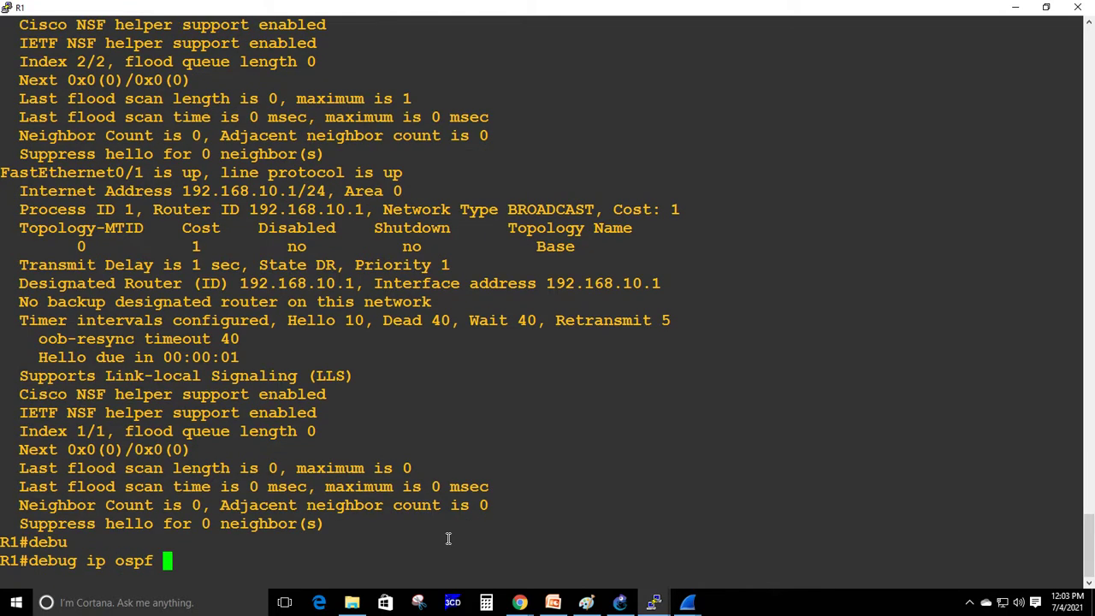
{"action": "type", "text": "?"}
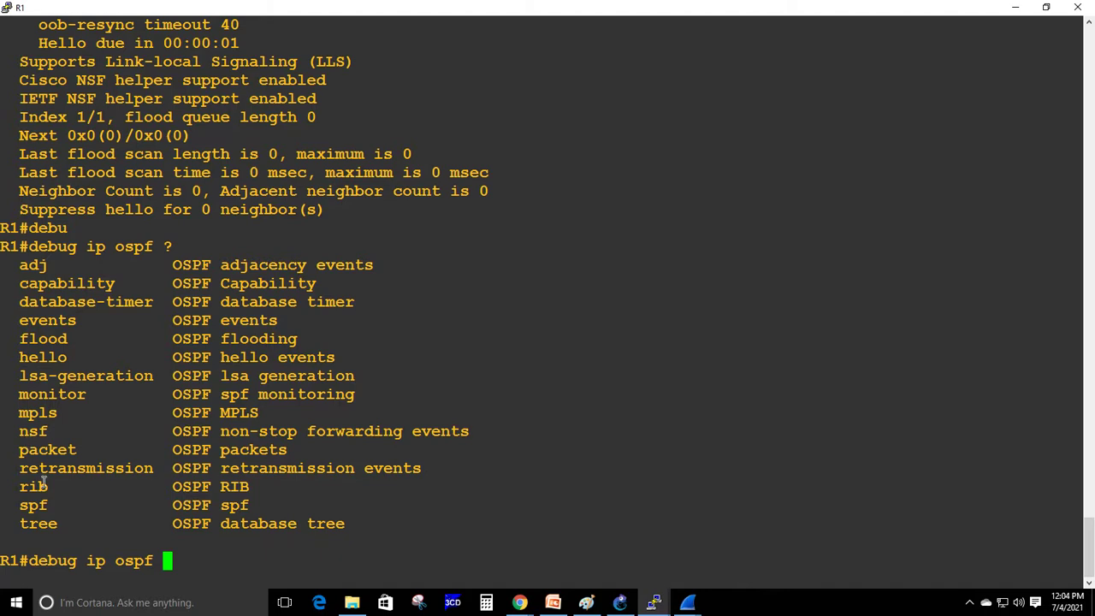
{"action": "type", "text": "a"}
{"action": "type", "text": "d"}
{"action": "key", "text": "Tab"}
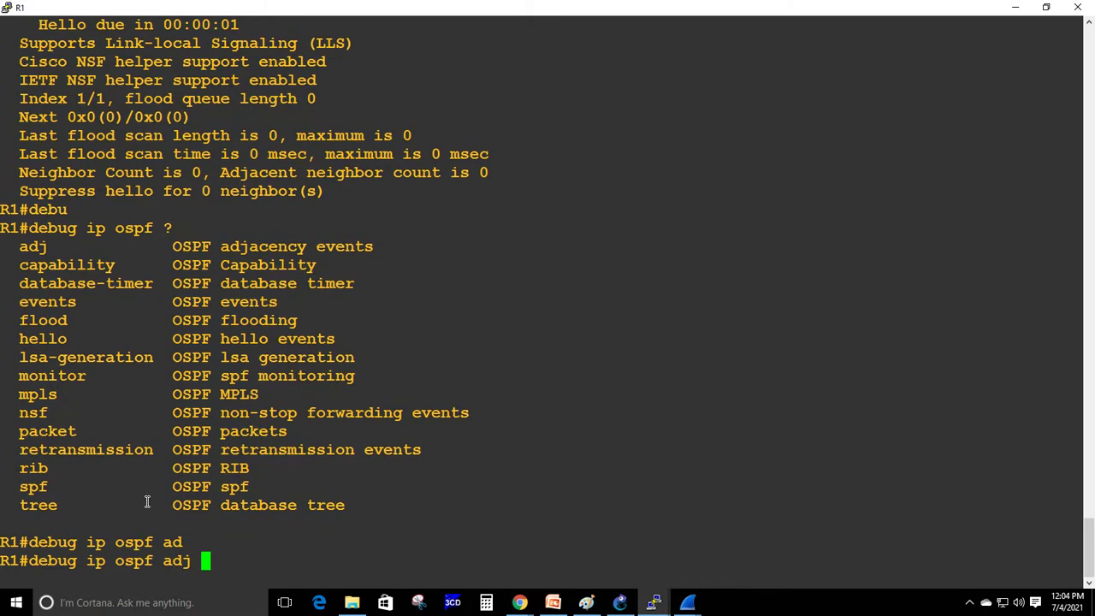
{"action": "key", "text": "Return"}
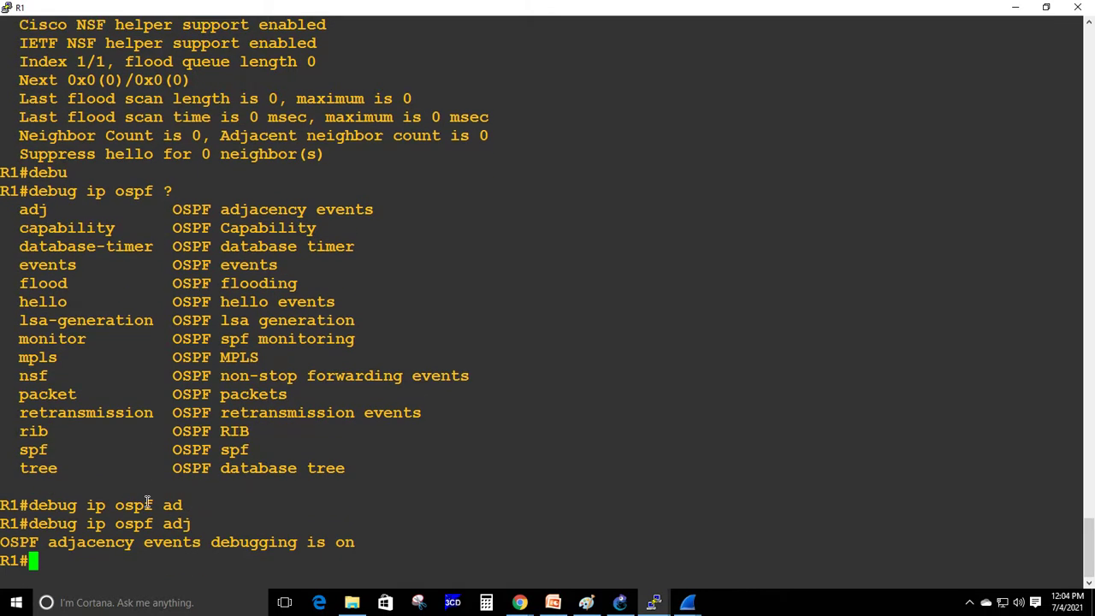
On the R2 console, paste the commands applying ip ospf 2 area 0 to fa0/0 and fa0/1, and return to the R1 console
{"action": "mouse_move", "coordinate": [653, 602]}
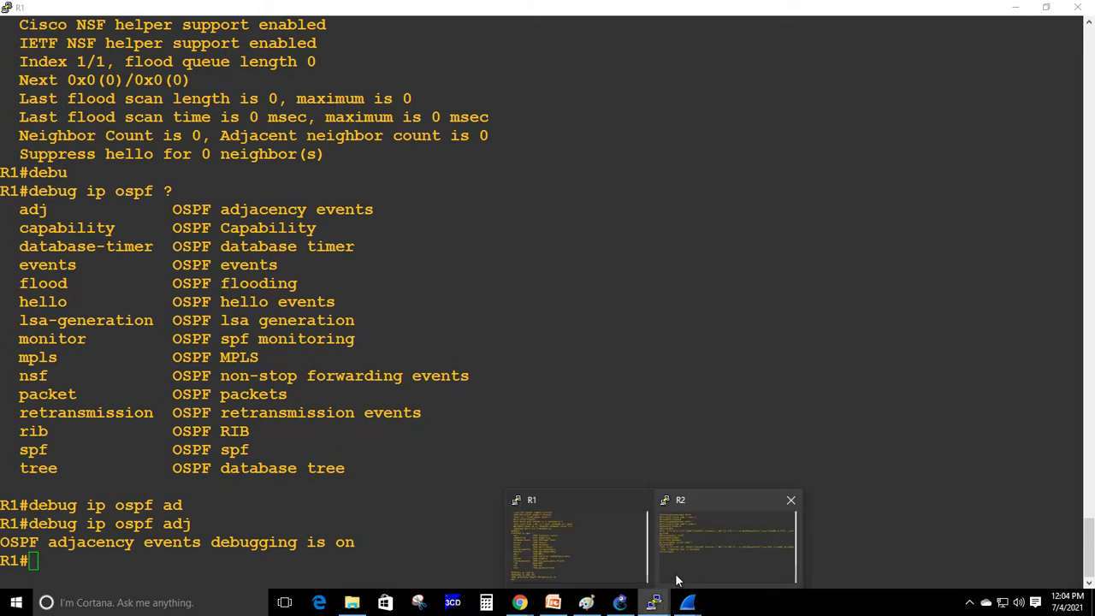
{"action": "left_click", "coordinate": [556, 534]}
{"action": "right_click", "coordinate": [158, 348]}
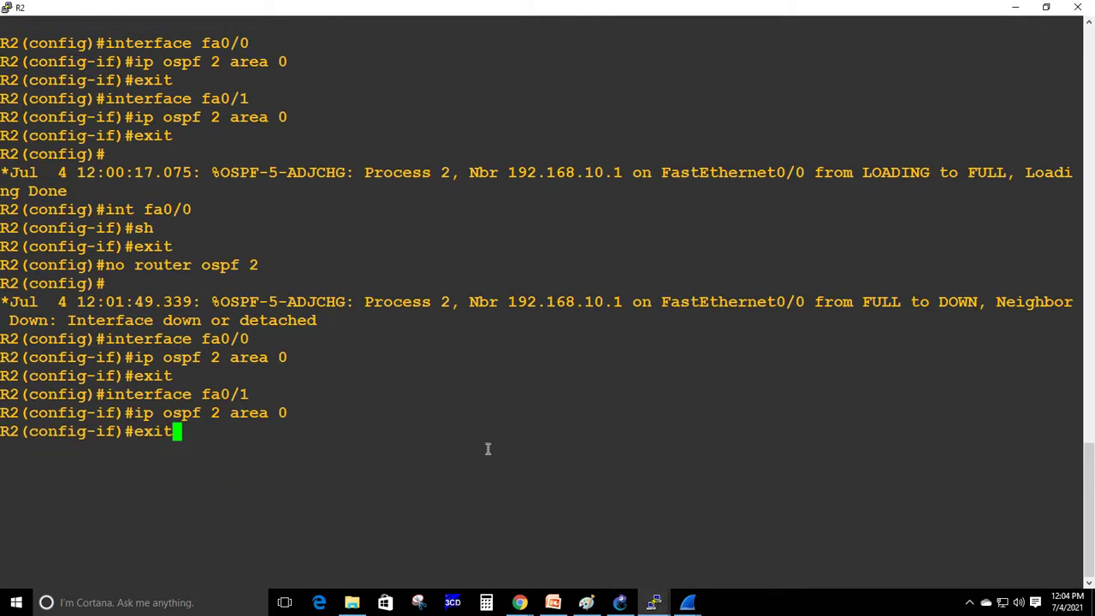
{"action": "key", "text": "alt+Tab"}
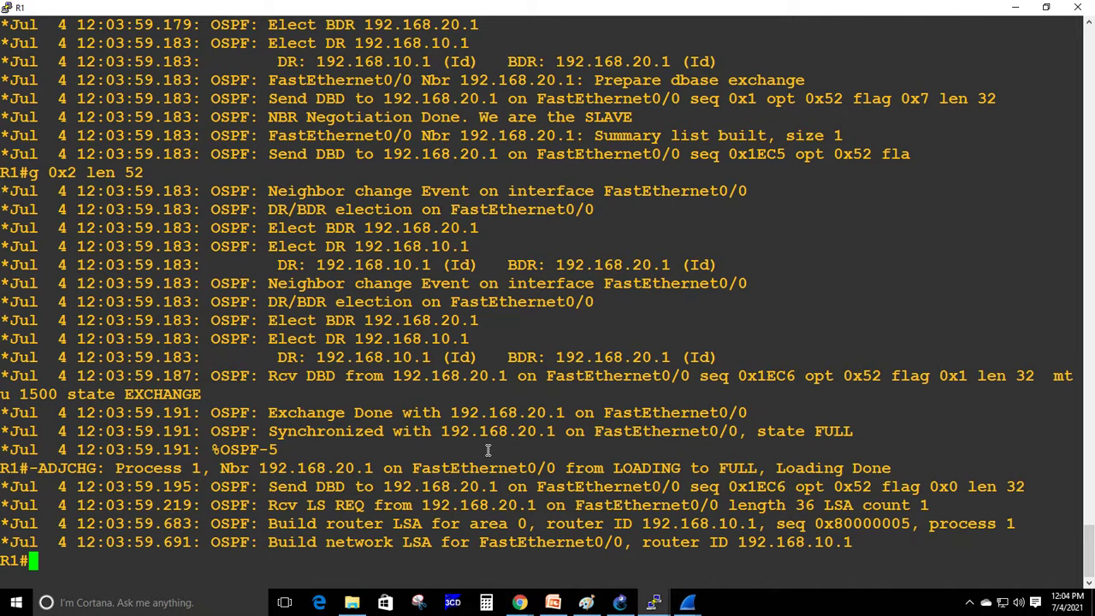
Highlight the 2 Way Communication message and the first pair of BDR and DR election lines in R1's adjacency debug output
{"action": "scroll", "coordinate": [545, 337], "scroll_direction": "up", "scroll_amount": 5}
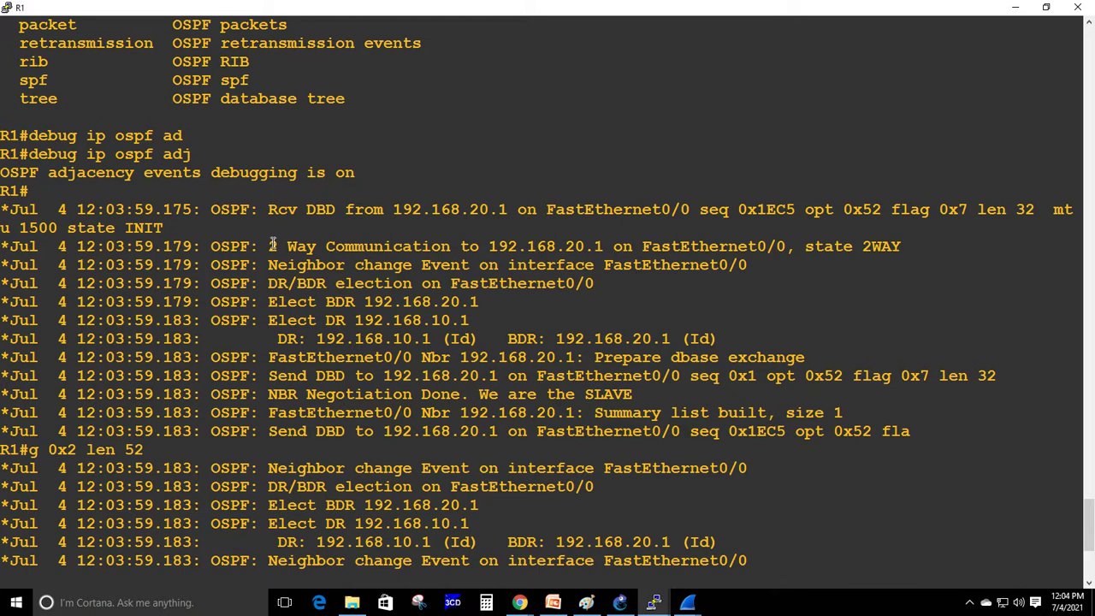
{"action": "left_click_drag", "start_coordinate": [268, 246], "coordinate": [650, 246]}
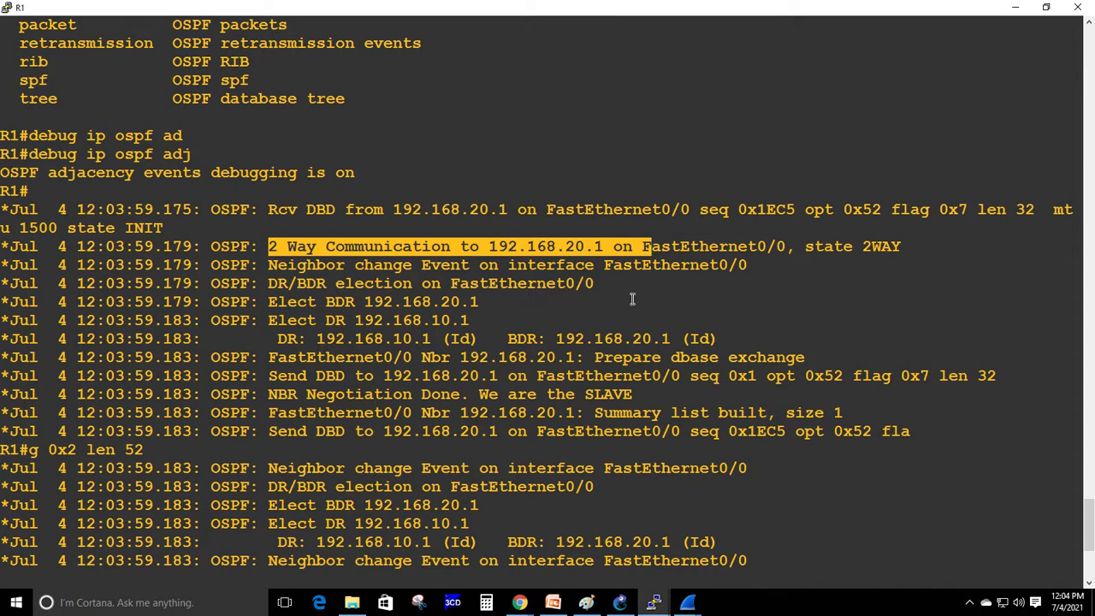
{"action": "right_click", "coordinate": [602, 294]}
{"action": "scroll", "coordinate": [509, 257], "scroll_direction": "up", "scroll_amount": 5}
{"action": "left_click", "coordinate": [272, 306]}
{"action": "left_click_drag", "start_coordinate": [272, 307], "coordinate": [488, 323]}
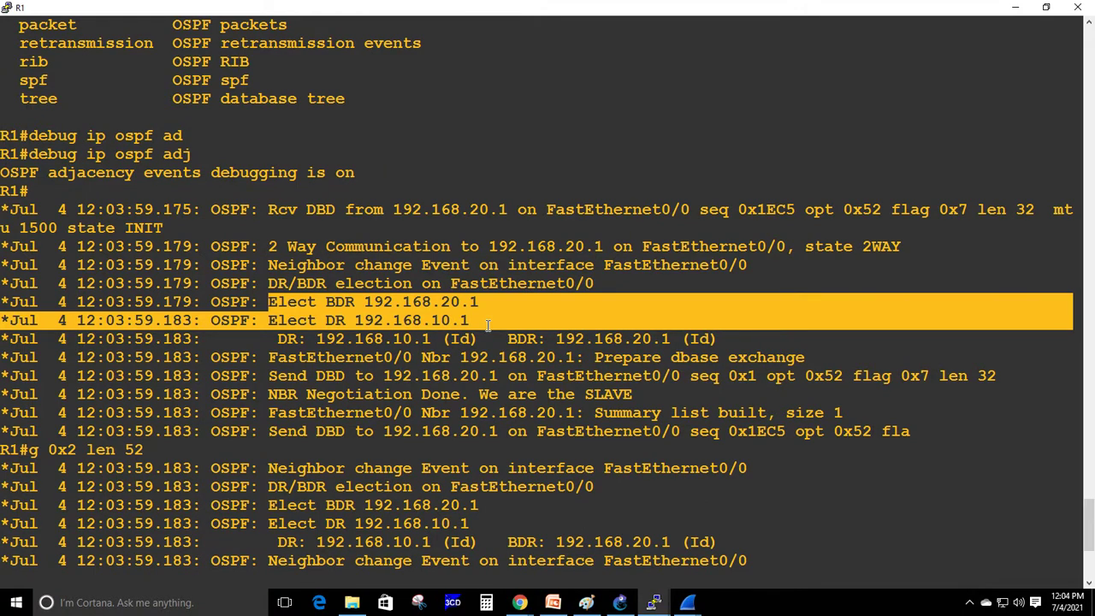
{"action": "scroll", "coordinate": [489, 323], "scroll_direction": "down", "scroll_amount": 5}
{"action": "scroll", "coordinate": [626, 358], "scroll_direction": "up", "scroll_amount": 5}
{"action": "left_click", "coordinate": [550, 300]}
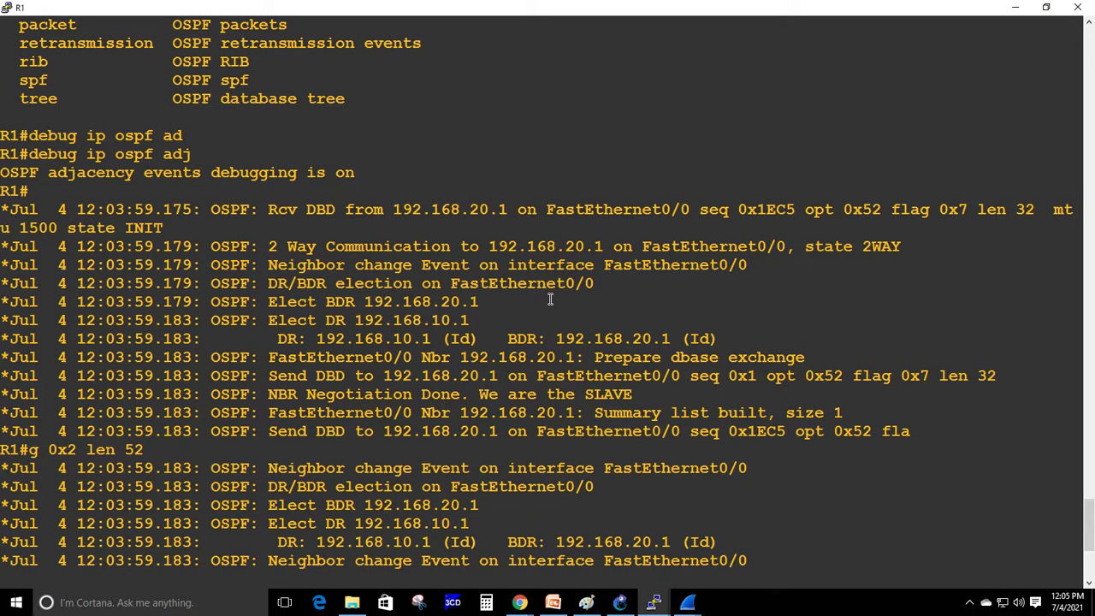
Highlight the Elect DR and Elect BDR lines one at a time to compare the elected routers, and clear the highlighting
{"action": "left_click_drag", "start_coordinate": [268, 321], "coordinate": [470, 321]}
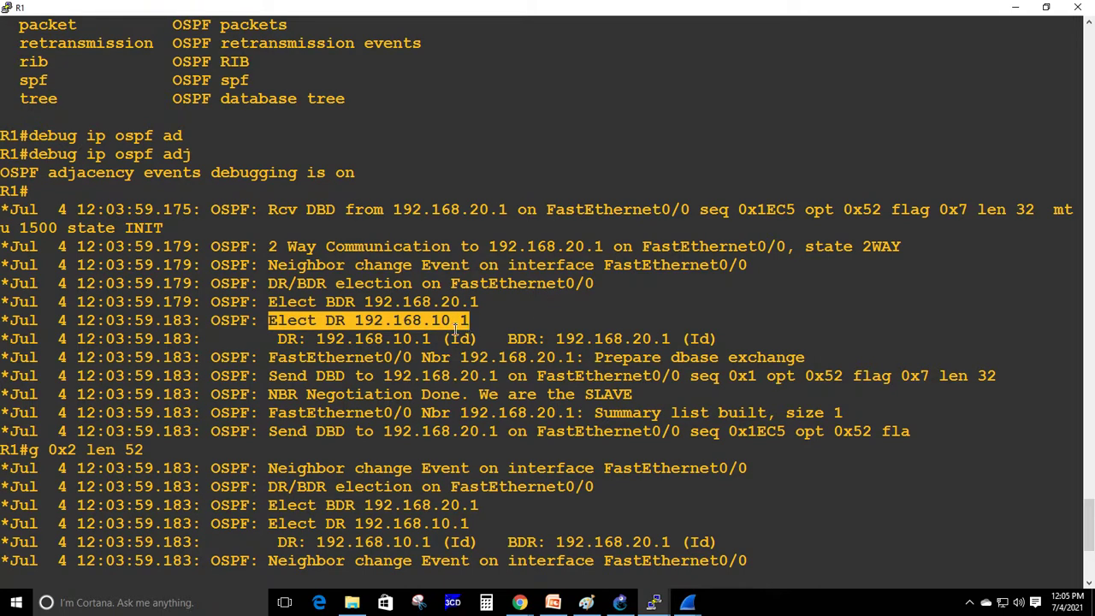
{"action": "left_click_drag", "start_coordinate": [268, 302], "coordinate": [481, 302]}
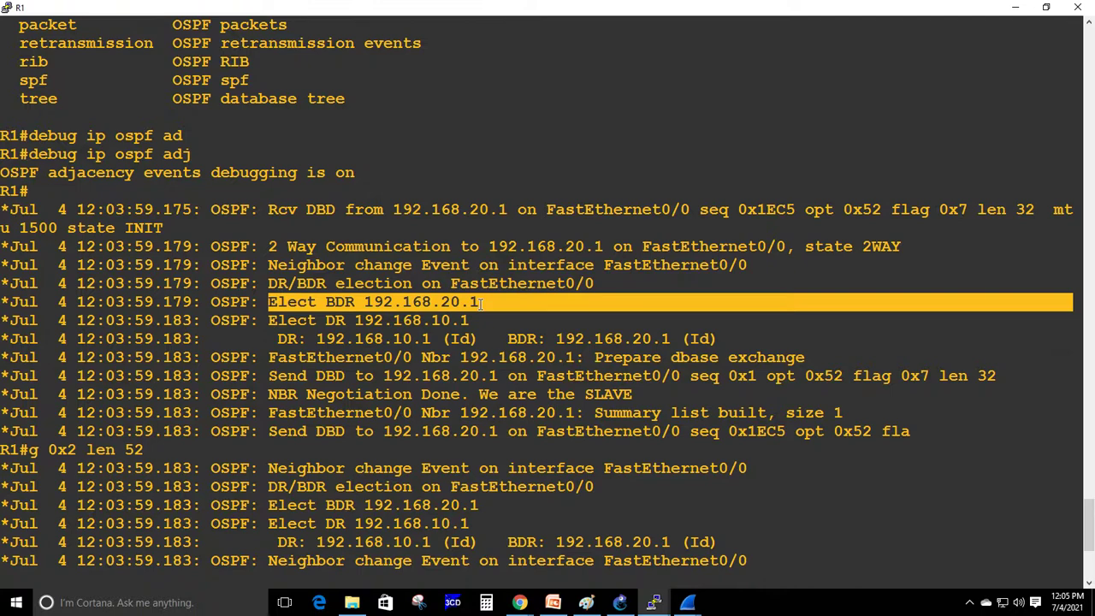
{"action": "left_click_drag", "start_coordinate": [268, 321], "coordinate": [479, 322]}
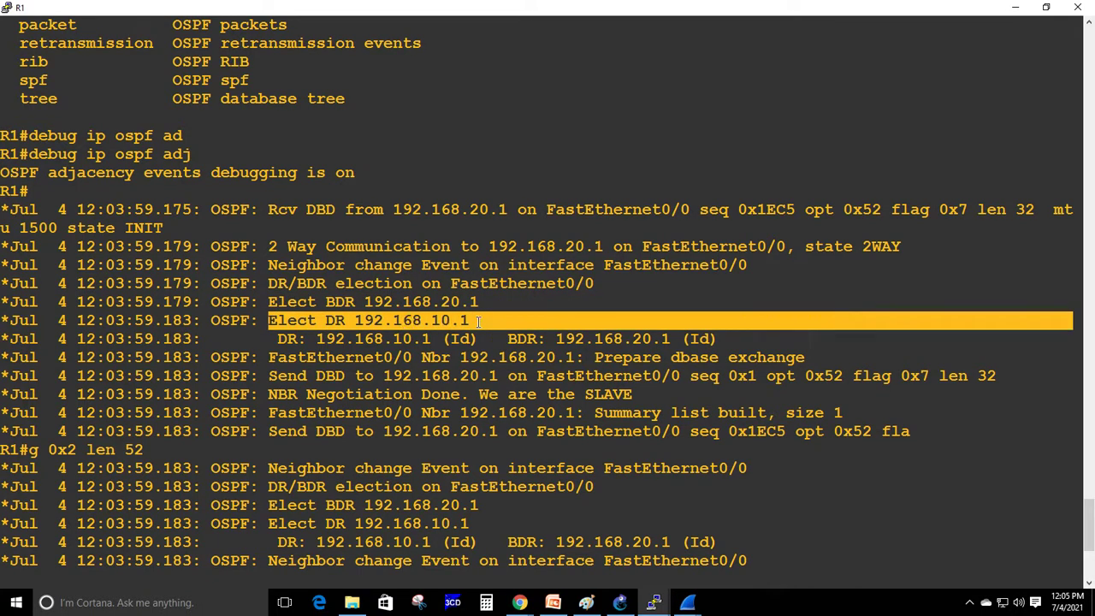
{"action": "left_click", "coordinate": [547, 308]}
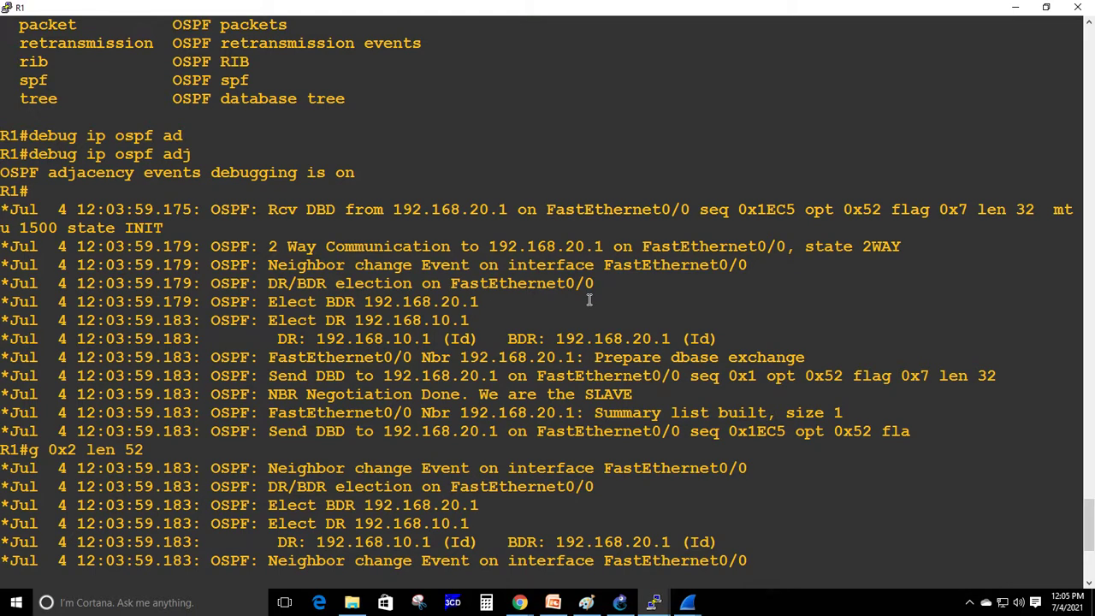
Highlight the NBR negotiation line, the synchronized state, and the LOADING to FULL transition in R1's debug output
{"action": "left_click_drag", "start_coordinate": [251, 394], "coordinate": [643, 396]}
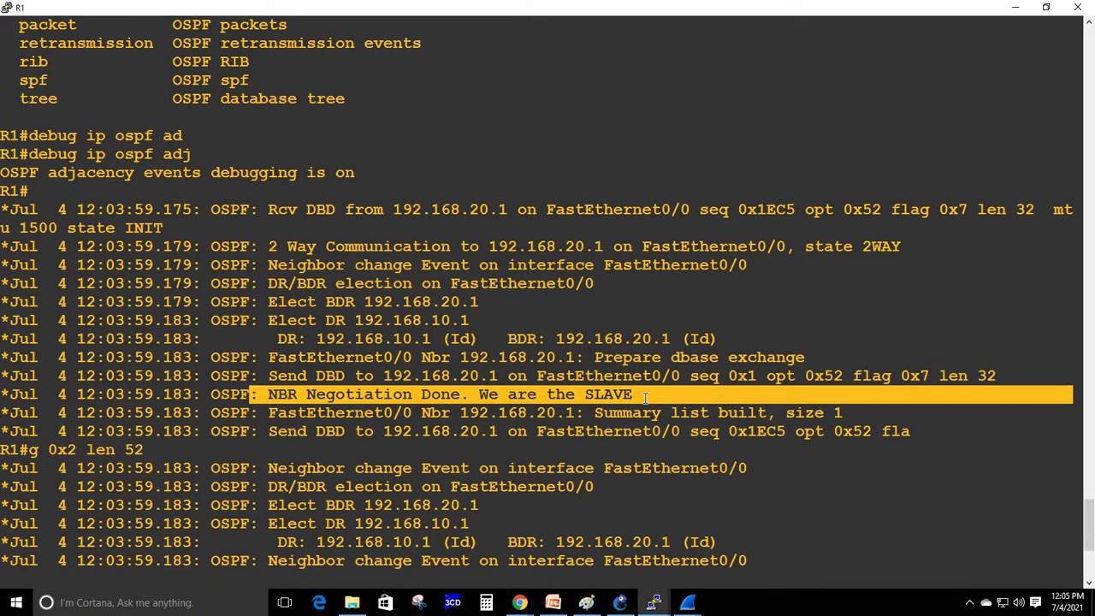
{"action": "scroll", "coordinate": [643, 396], "scroll_direction": "down", "scroll_amount": 5}
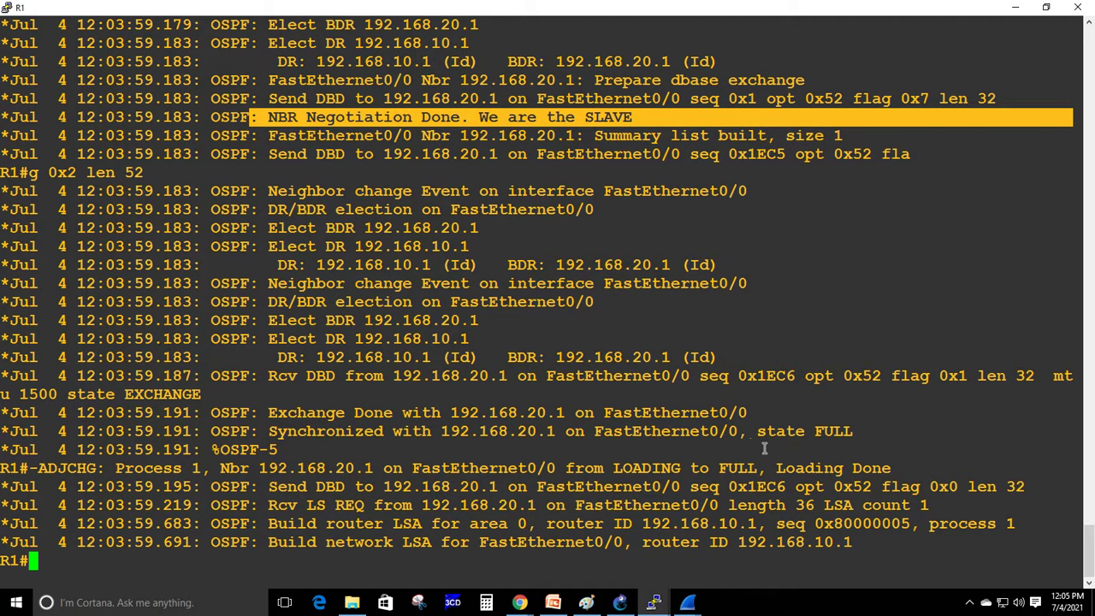
{"action": "left_click_drag", "start_coordinate": [749, 431], "coordinate": [854, 431]}
{"action": "left_click_drag", "start_coordinate": [614, 468], "coordinate": [762, 468]}
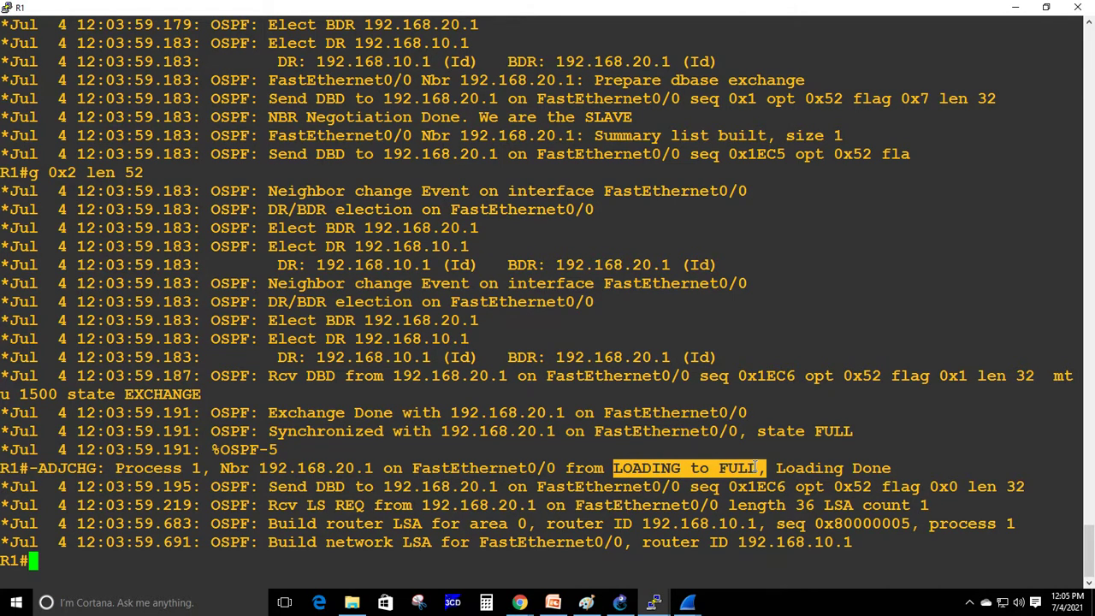
Turn off all debugging on R1 with u all and switch to the topology drawing in Paint
{"action": "type", "text": "u all"}
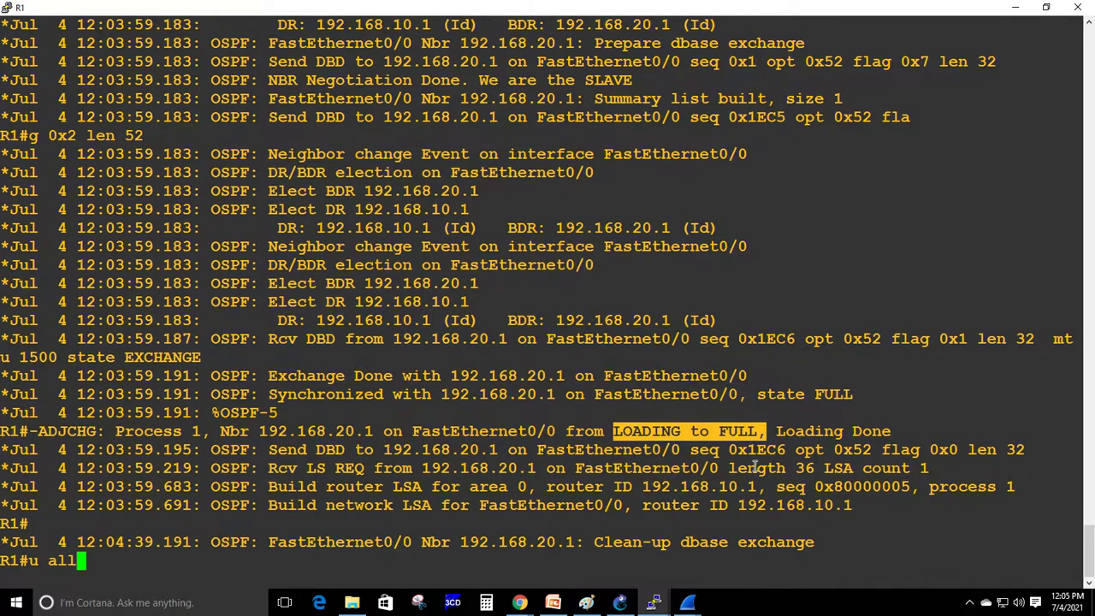
{"action": "key", "text": "Return"}
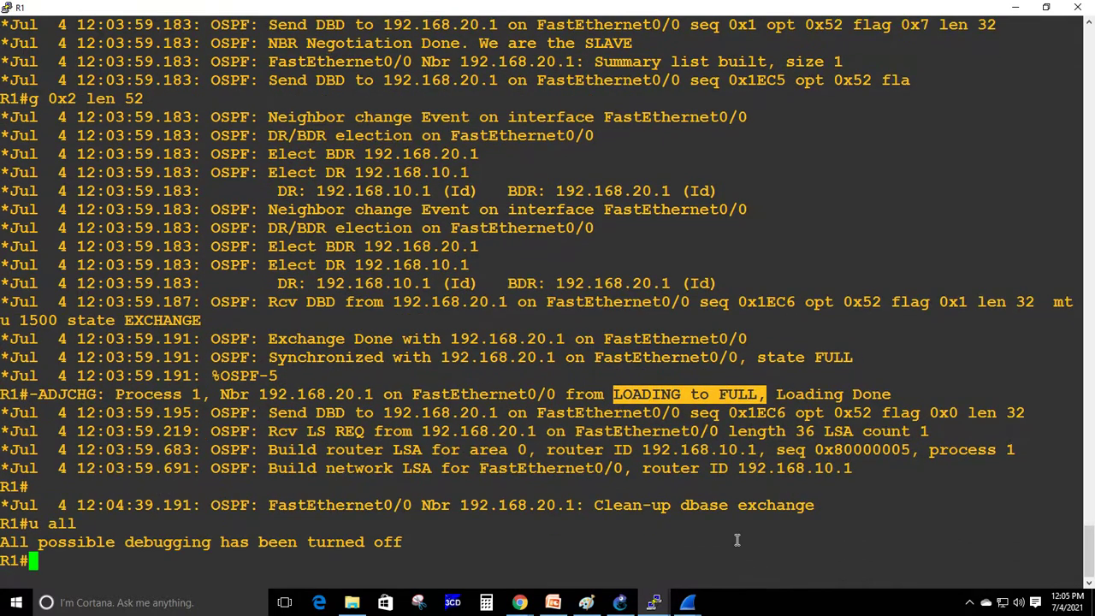
{"action": "left_click", "coordinate": [654, 603]}
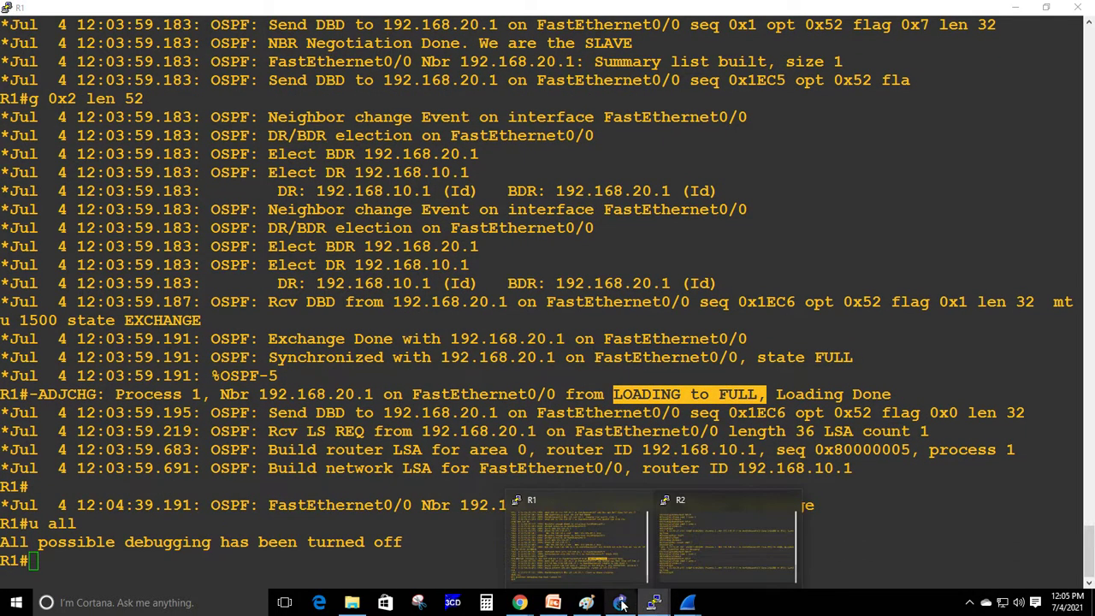
{"action": "left_click", "coordinate": [586, 602]}
Add a text note below the last exit line reading "router osf 10" and "network 0.0.0.0 255.255.255.255 area 0", widening the text box to fit
{"action": "left_click", "coordinate": [593, 475]}
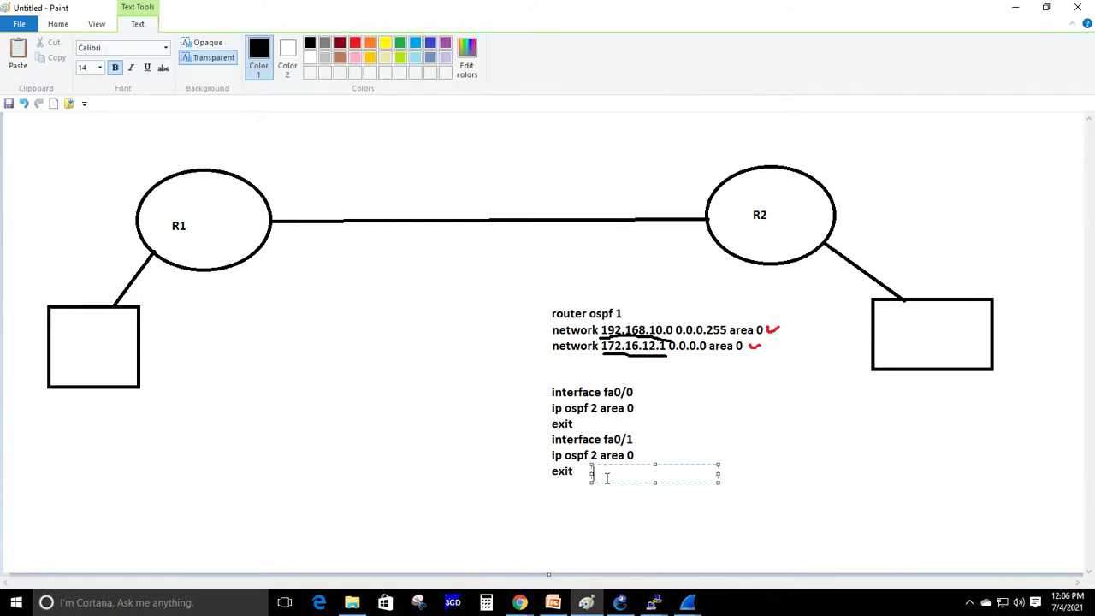
{"action": "left_click", "coordinate": [554, 498]}
{"action": "left_click", "coordinate": [554, 497]}
{"action": "type", "text": "rourt"}
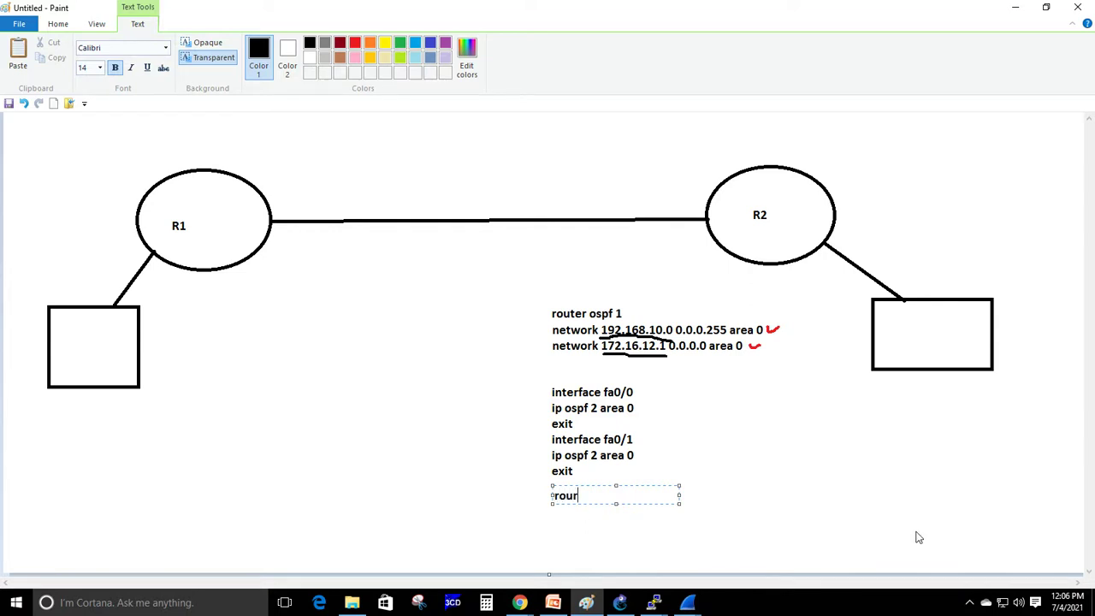
{"action": "key", "text": "BackSpace"}
{"action": "key", "text": "BackSpace"}
{"action": "type", "text": "ter osf 10"}
{"action": "left_click_drag", "start_coordinate": [682, 494], "coordinate": [842, 497]}
{"action": "key", "text": "Return"}
{"action": "type", "text": "network 0.0.0.0"}
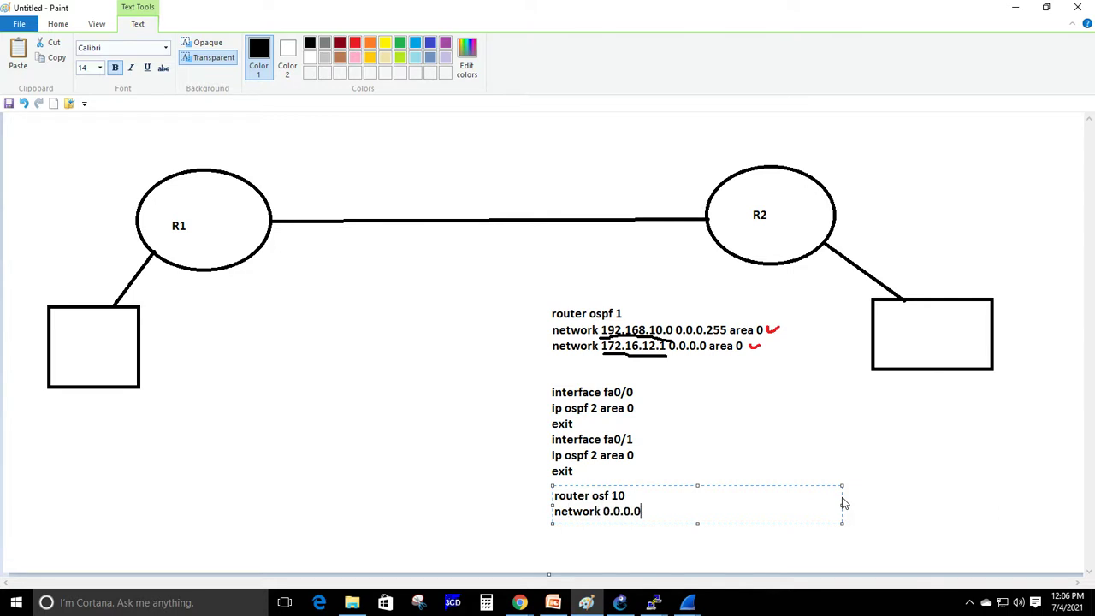
{"action": "type", "text": " 255.255.255.255 area 0"}
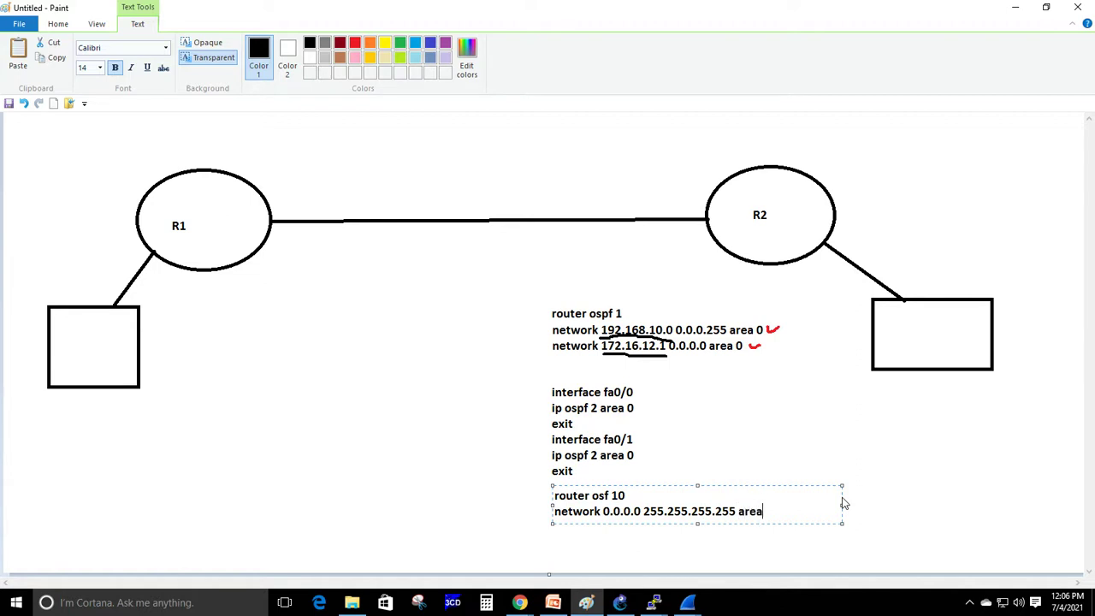